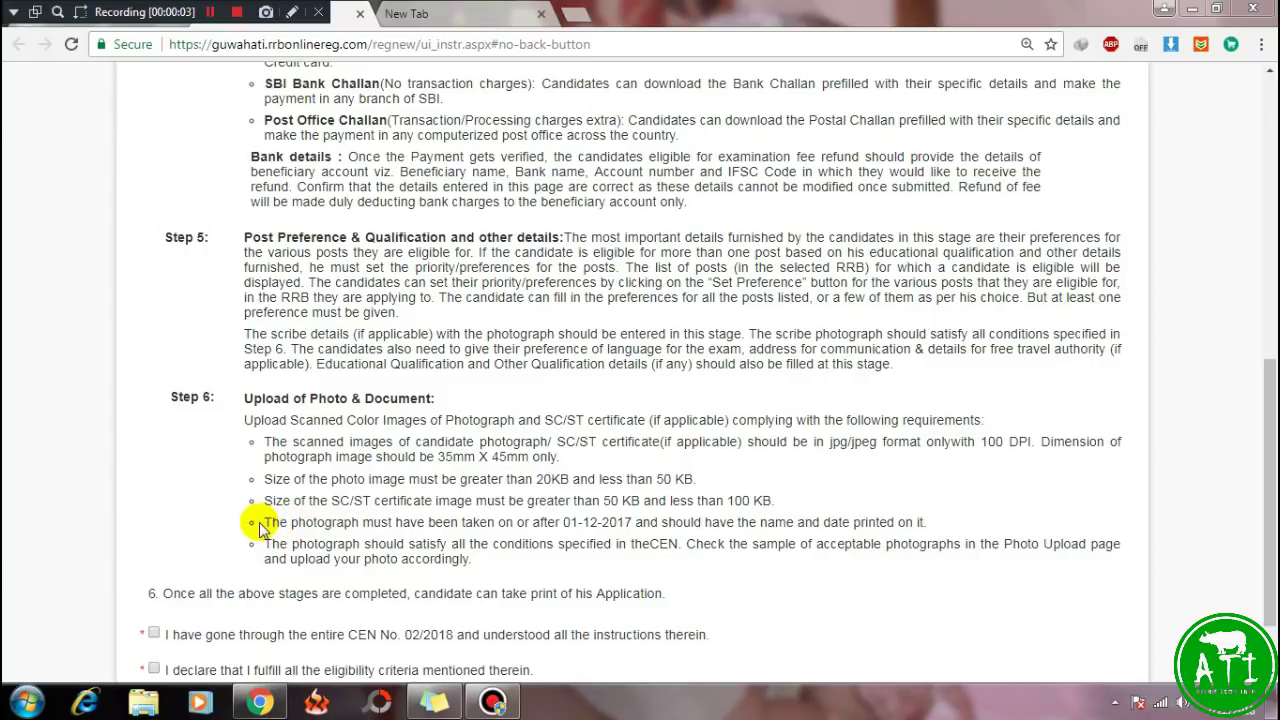
Read through the photograph-date requirement and the final print-application instructions.
left_click_drag(270, 522, 940, 535)
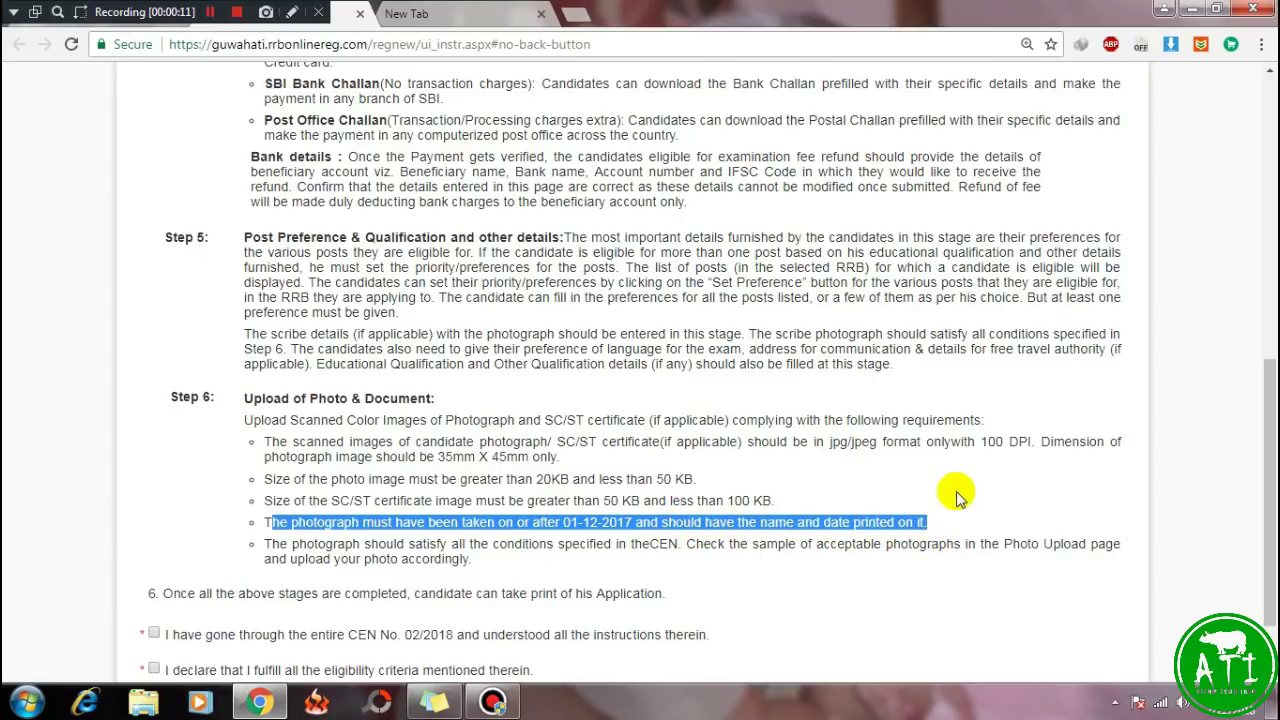
left_click(952, 490)
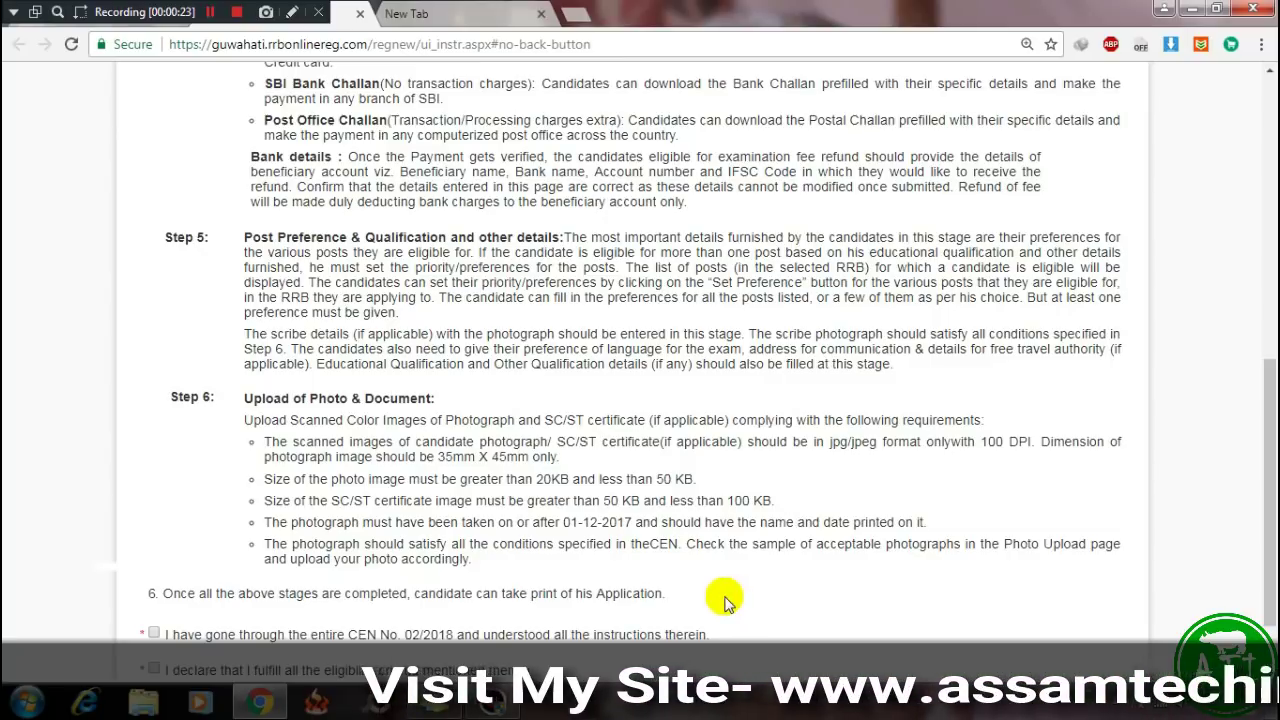
scroll(724, 590, "down", 1)
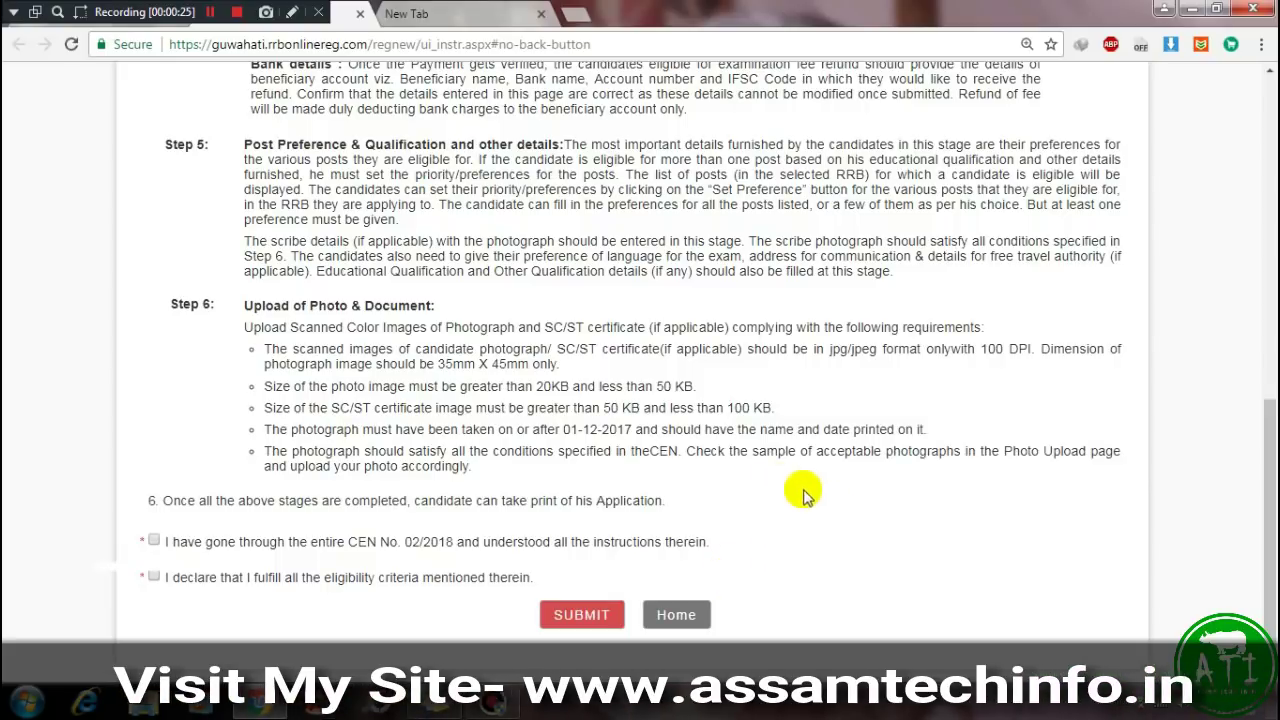
left_click_drag(163, 500, 651, 500)
left_click(663, 505)
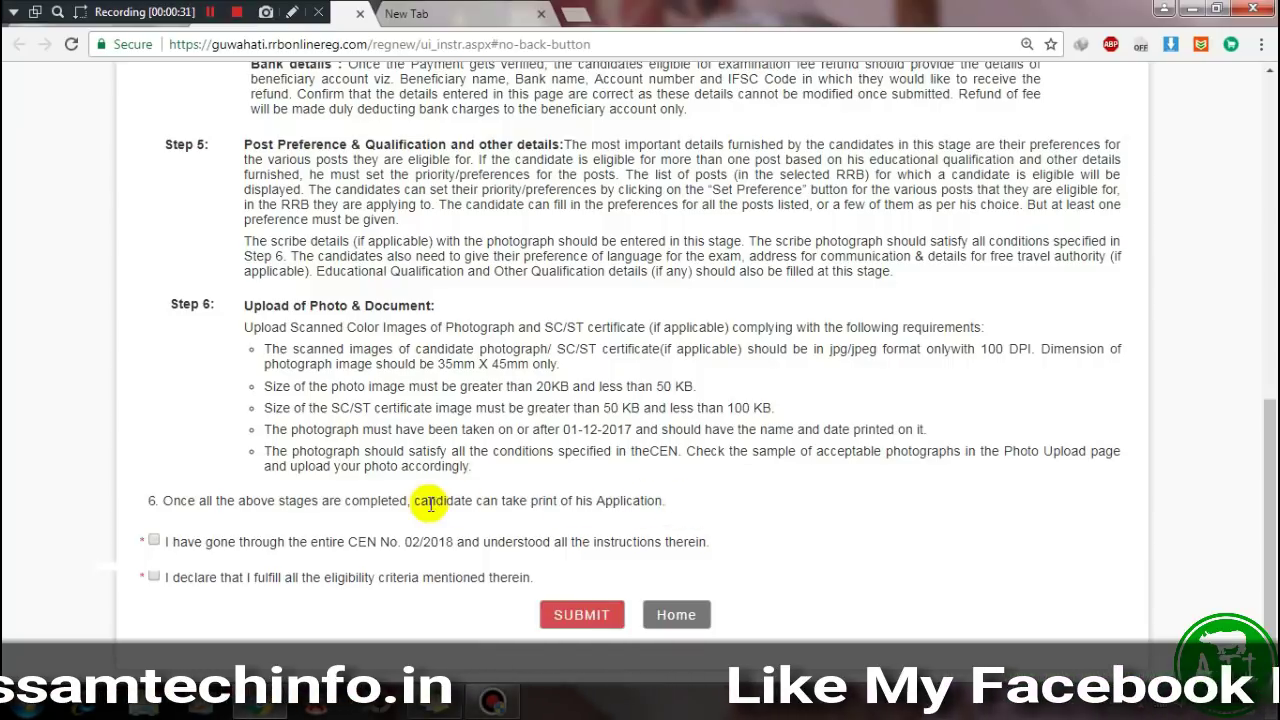
left_click_drag(428, 502, 760, 508)
left_click(760, 508)
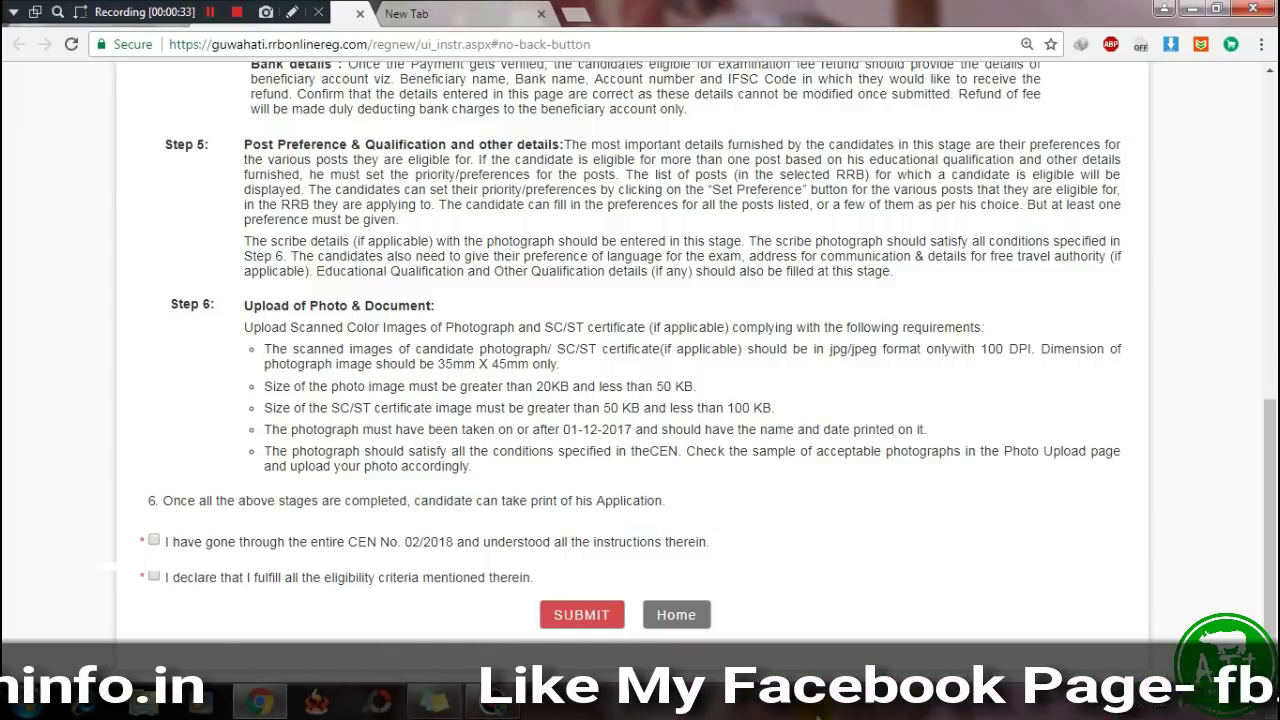
Tick the CEN No. 02/2018 and eligibility declarations, then submit.
left_click(154, 541)
left_click(153, 577)
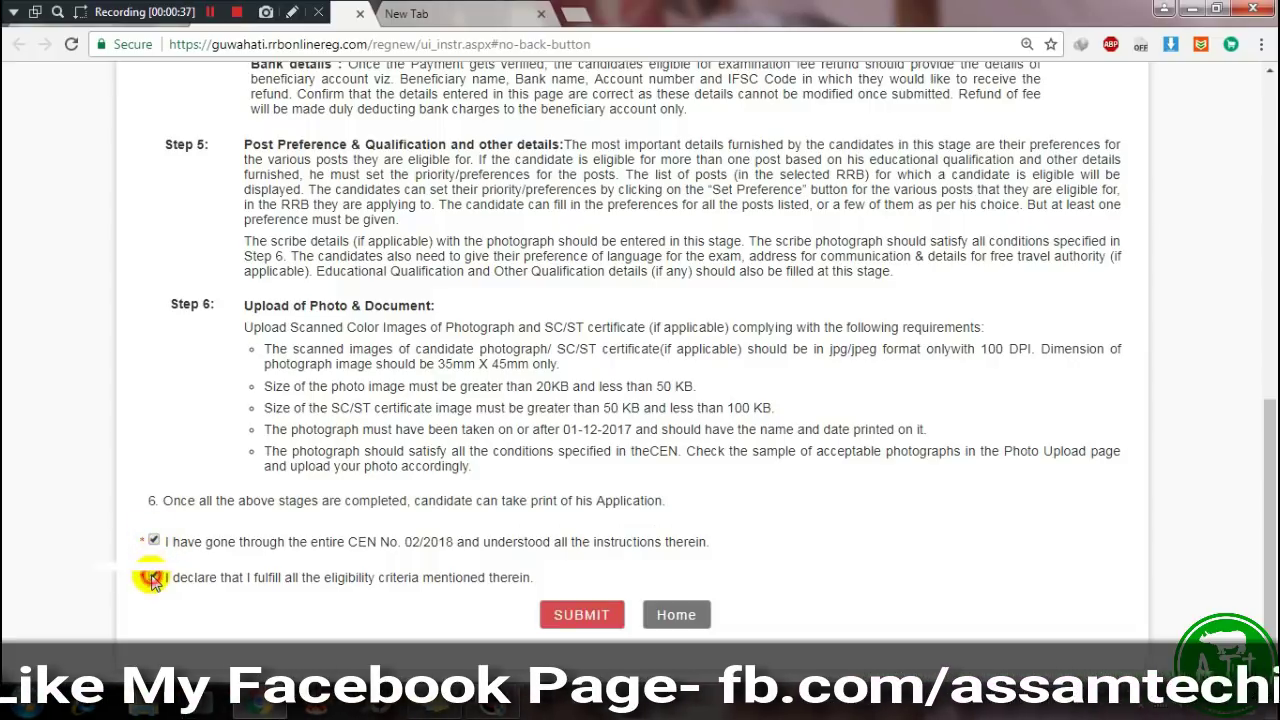
left_click(582, 615)
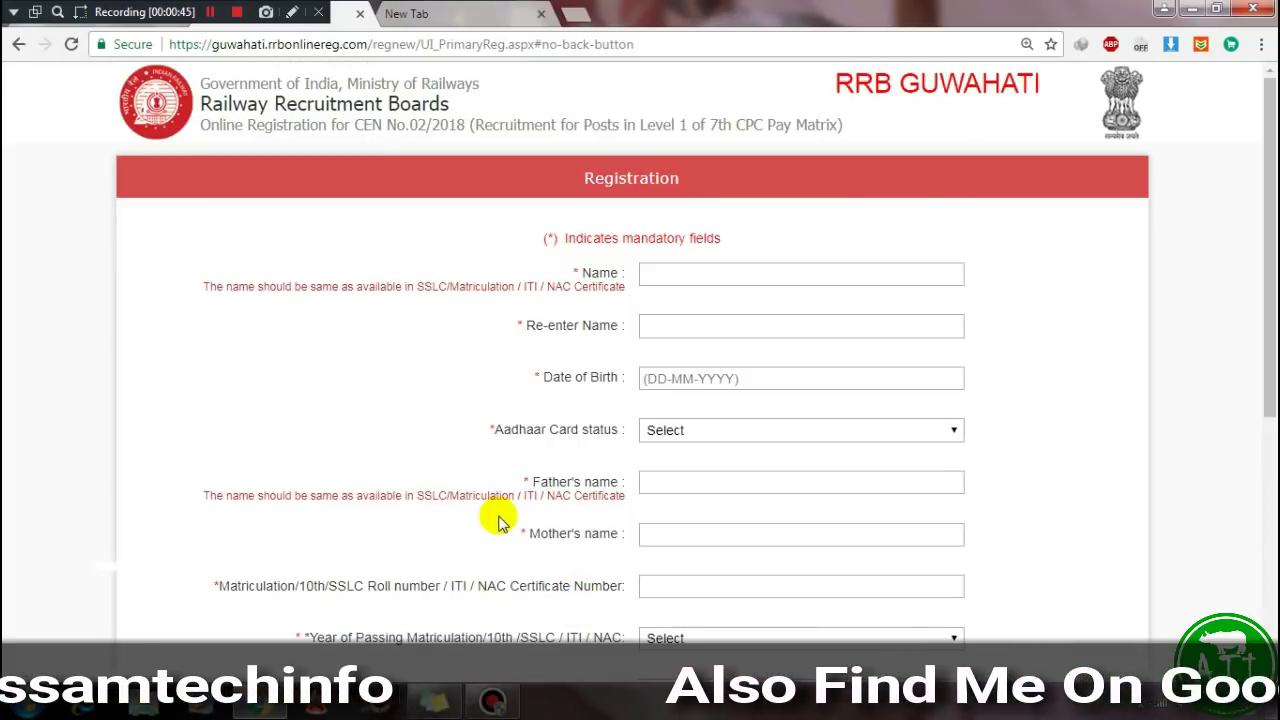
Enter the candidate's name in Name and again in Re-enter Name.
scroll(500, 522, "up", 1, "ctrl")
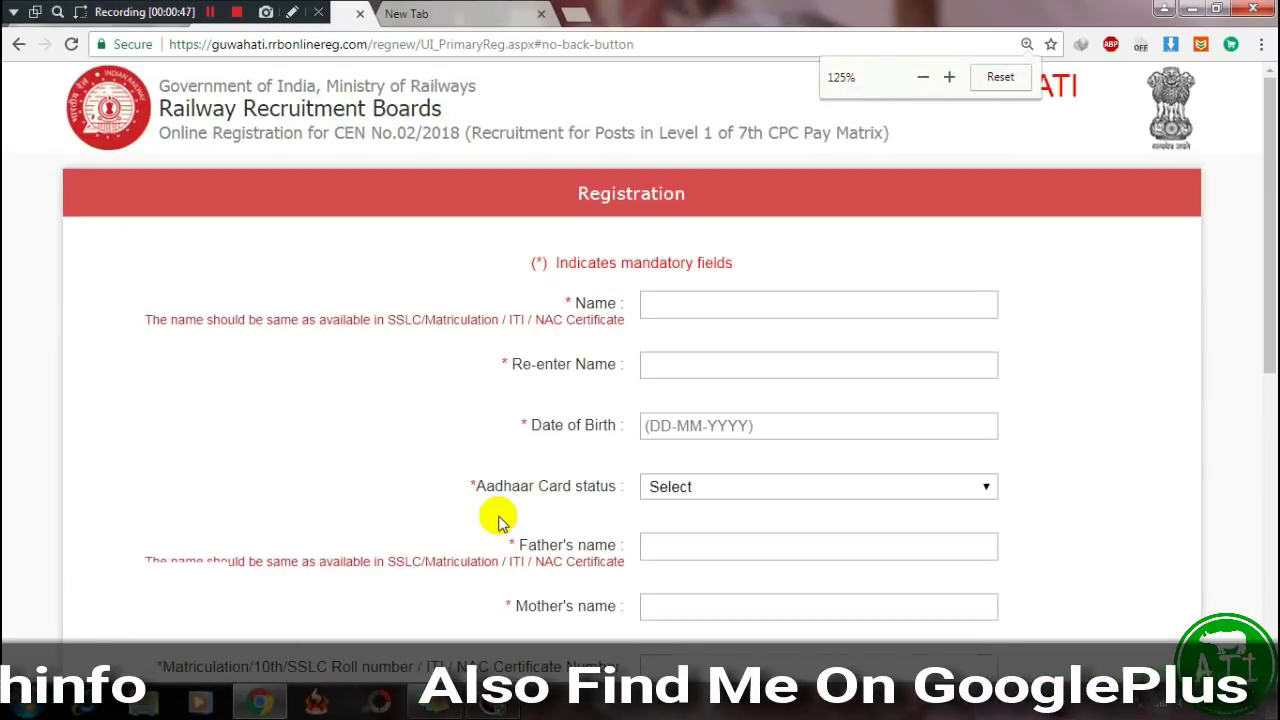
left_click(666, 304)
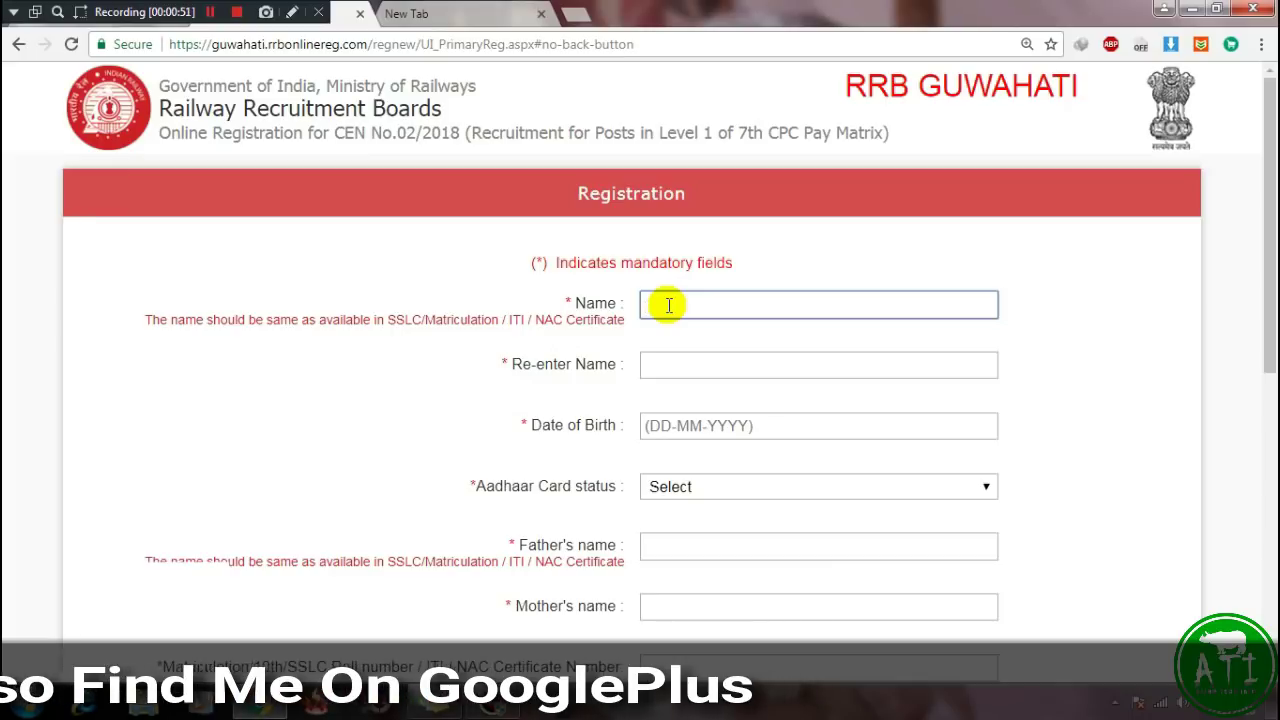
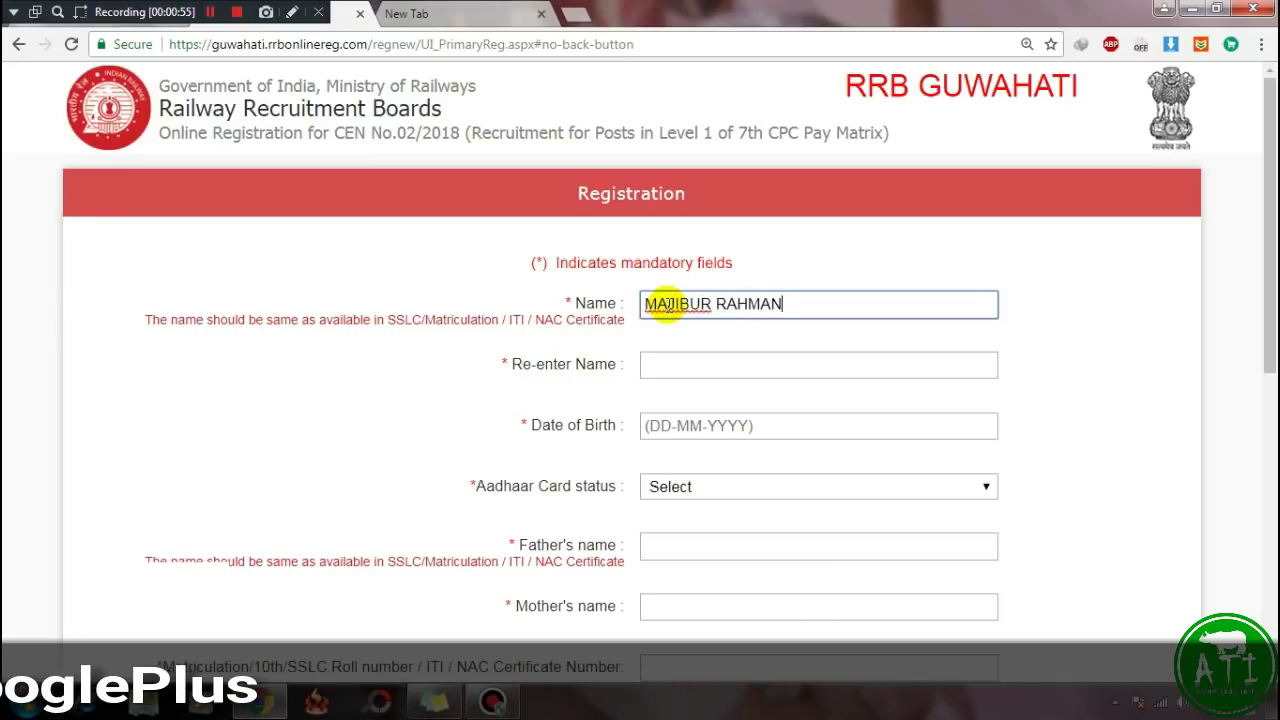
key("Tab")
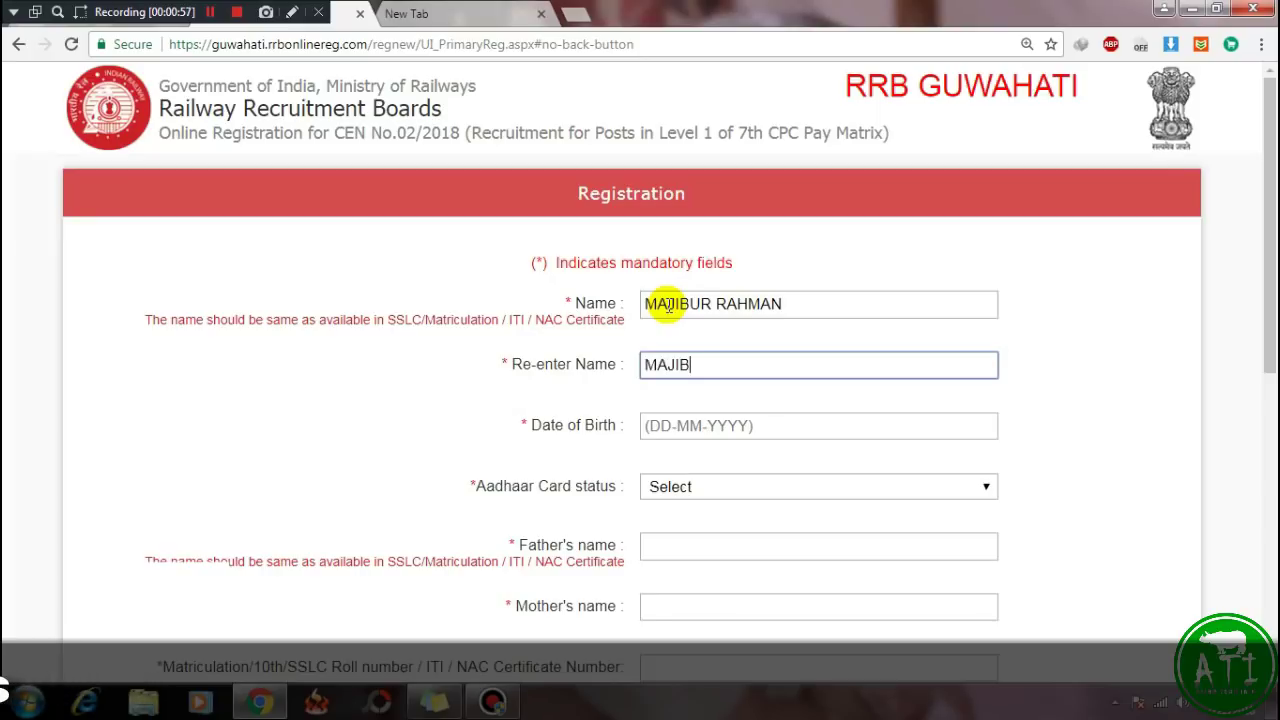
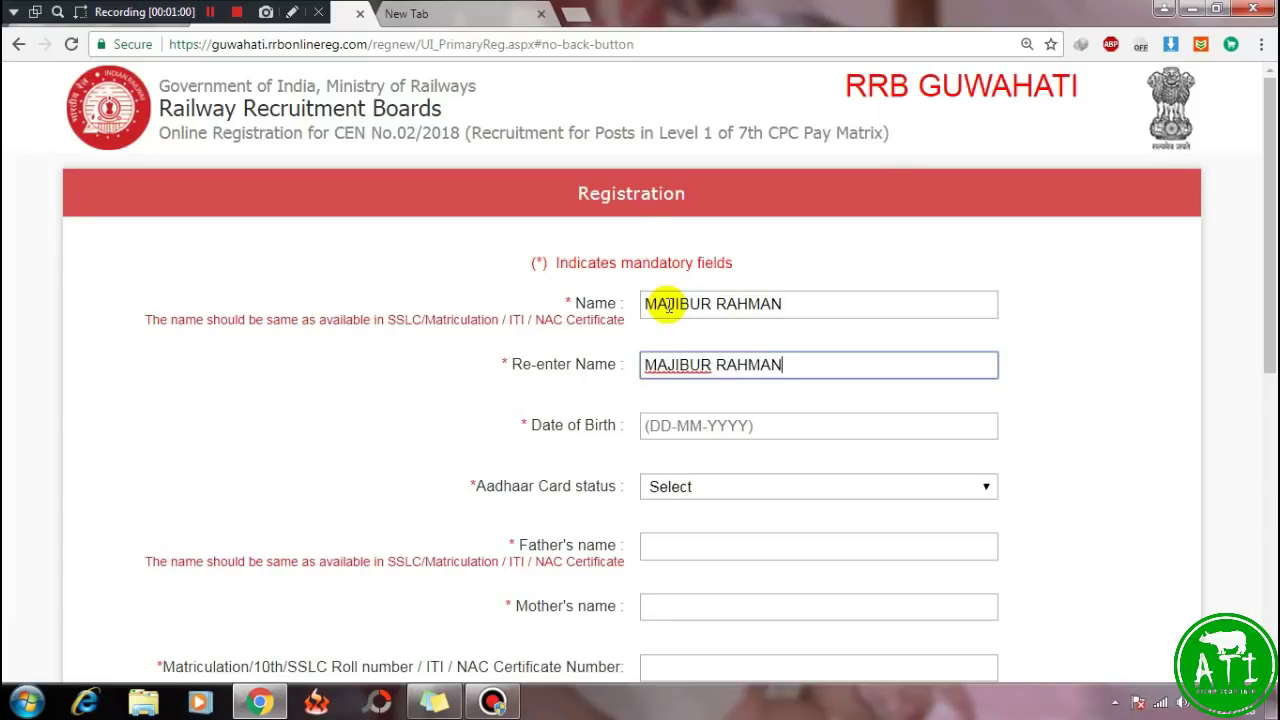
key("Tab")
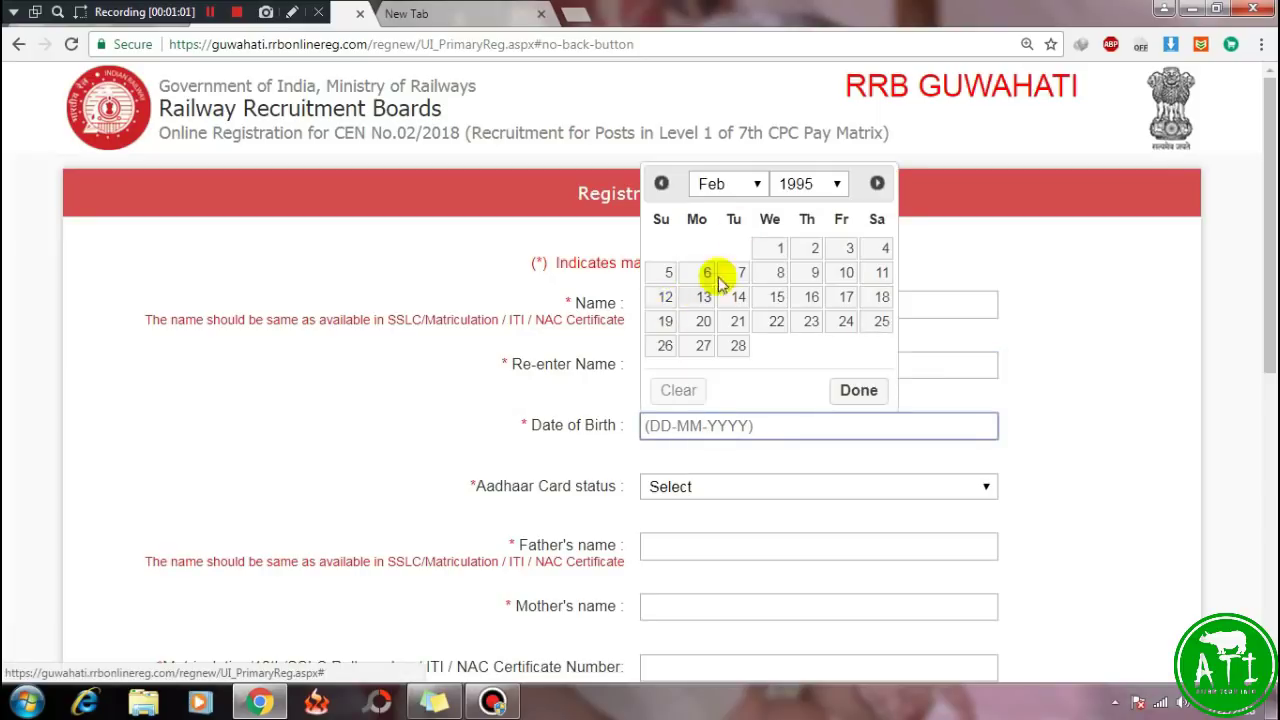
left_click(754, 183)
left_click(711, 338)
left_click(826, 183)
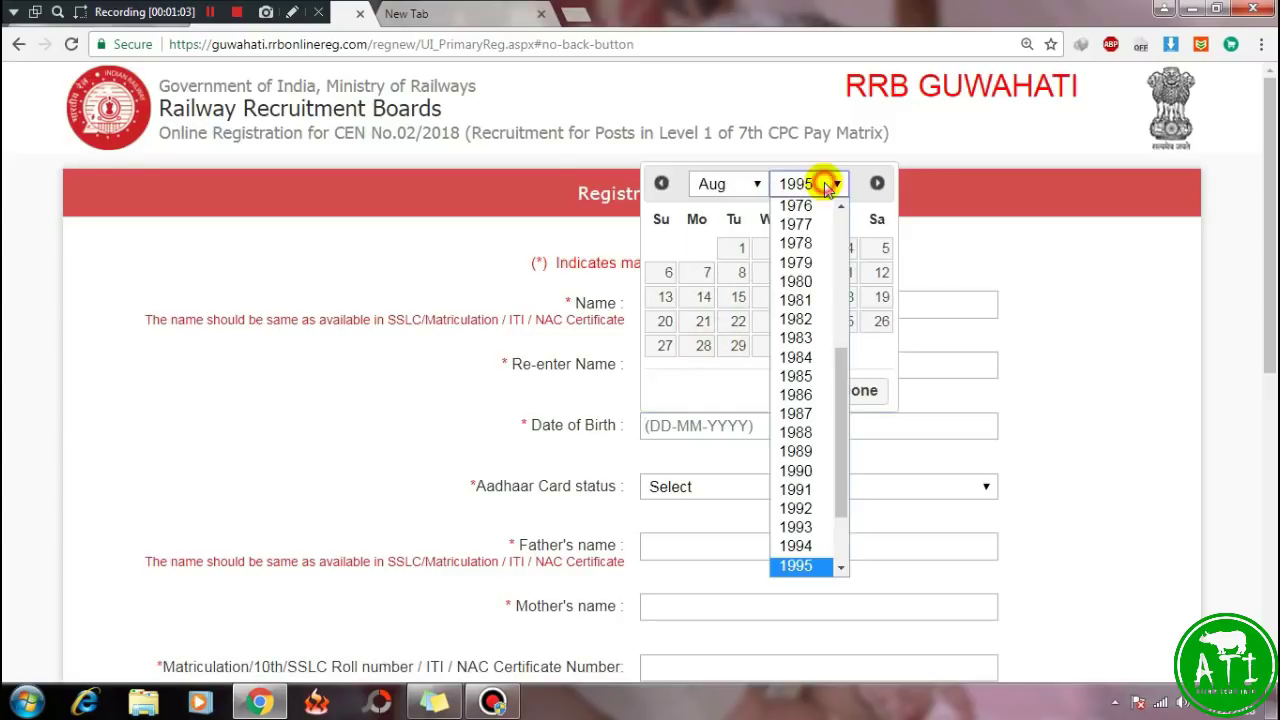
scroll(843, 425, "down", 1)
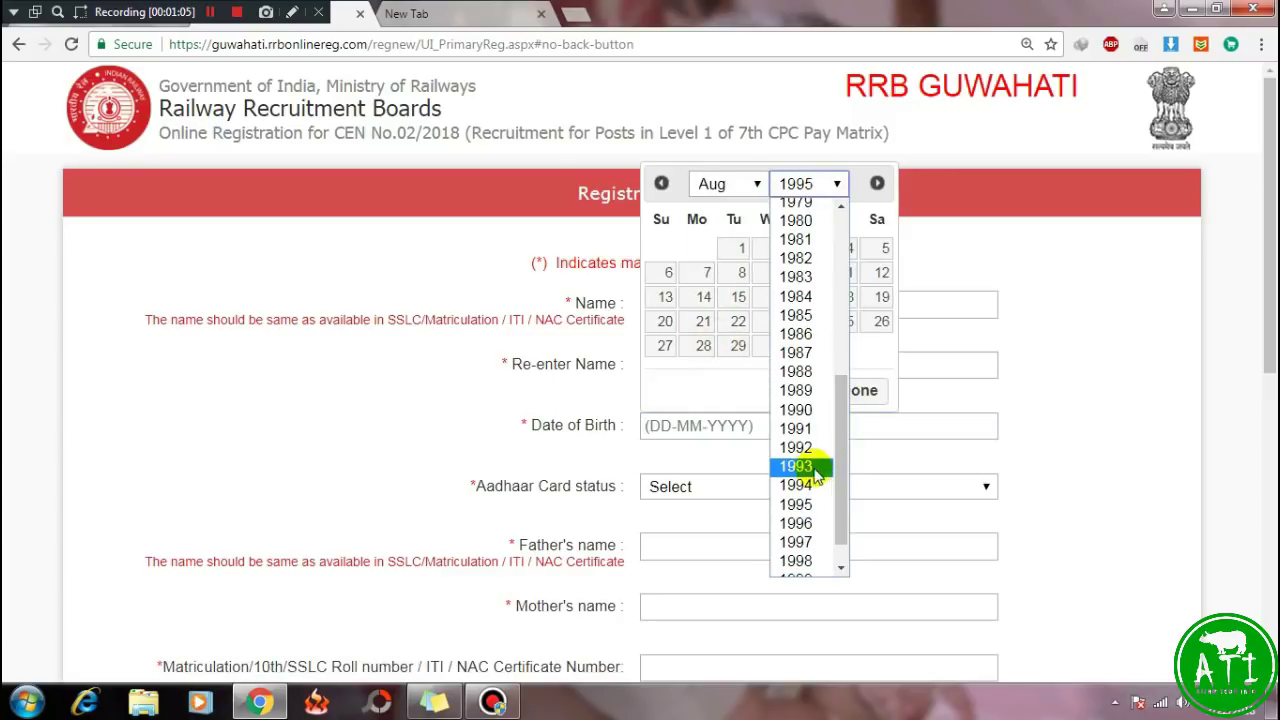
left_click(820, 449)
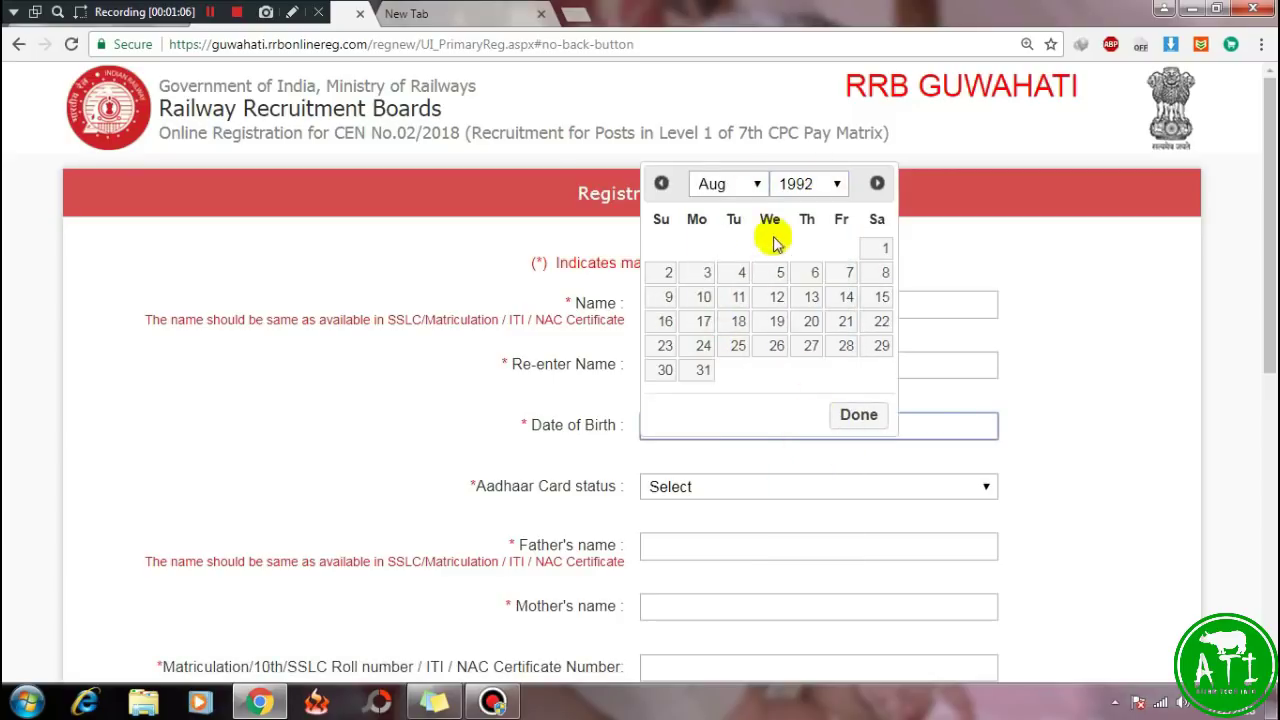
left_click(703, 345)
scroll(729, 486, "down", 1)
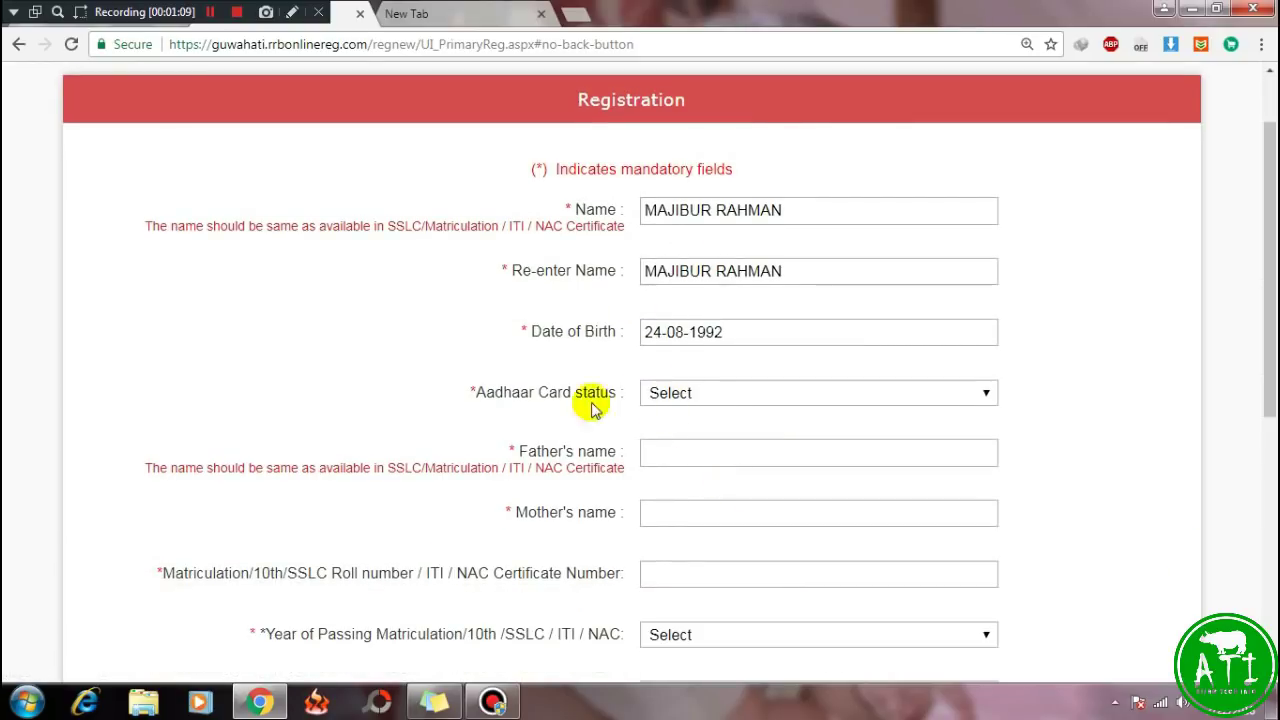
Set Aadhaar Card status to 'I do not have Aadhaar Card'.
left_click_drag(472, 392, 614, 392)
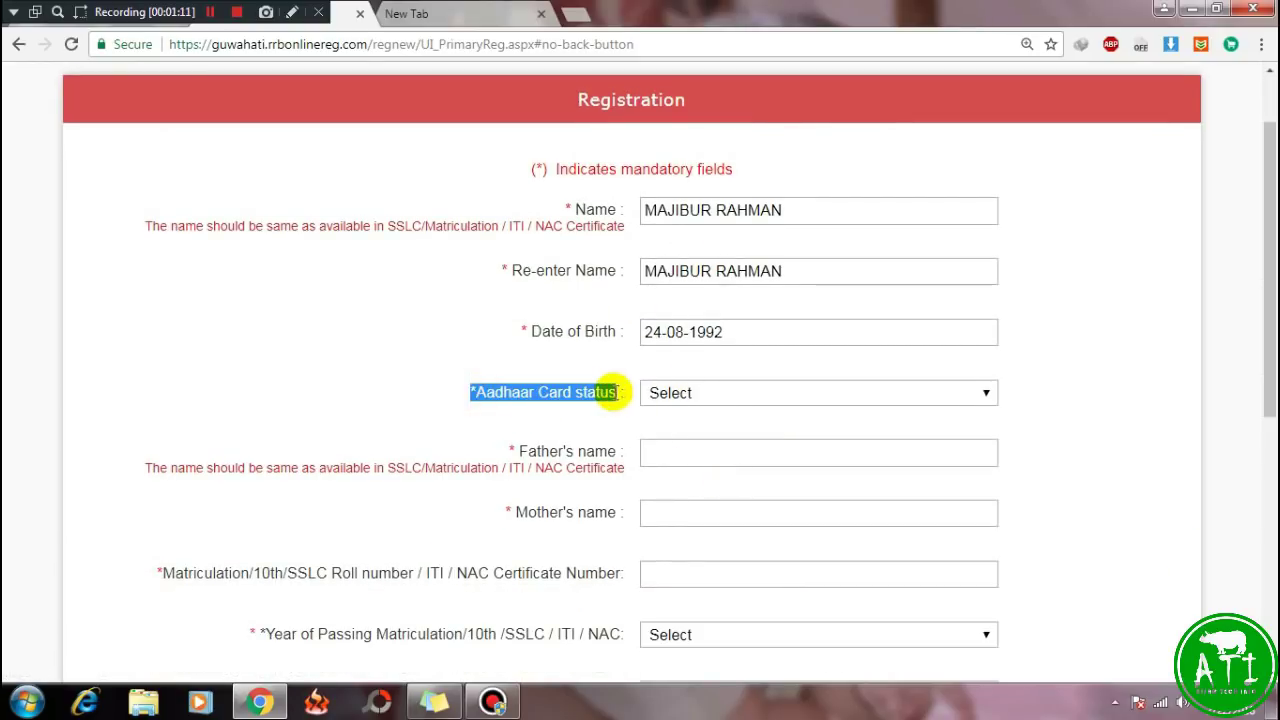
left_click(932, 397)
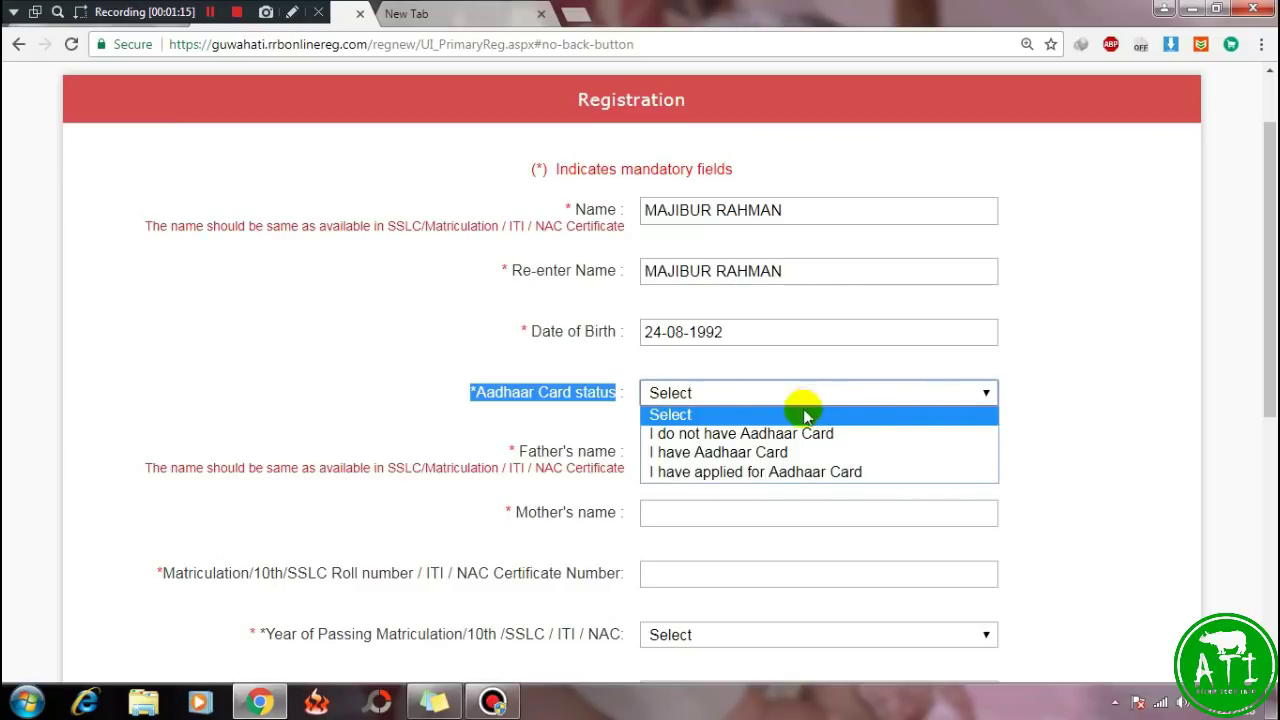
left_click(740, 434)
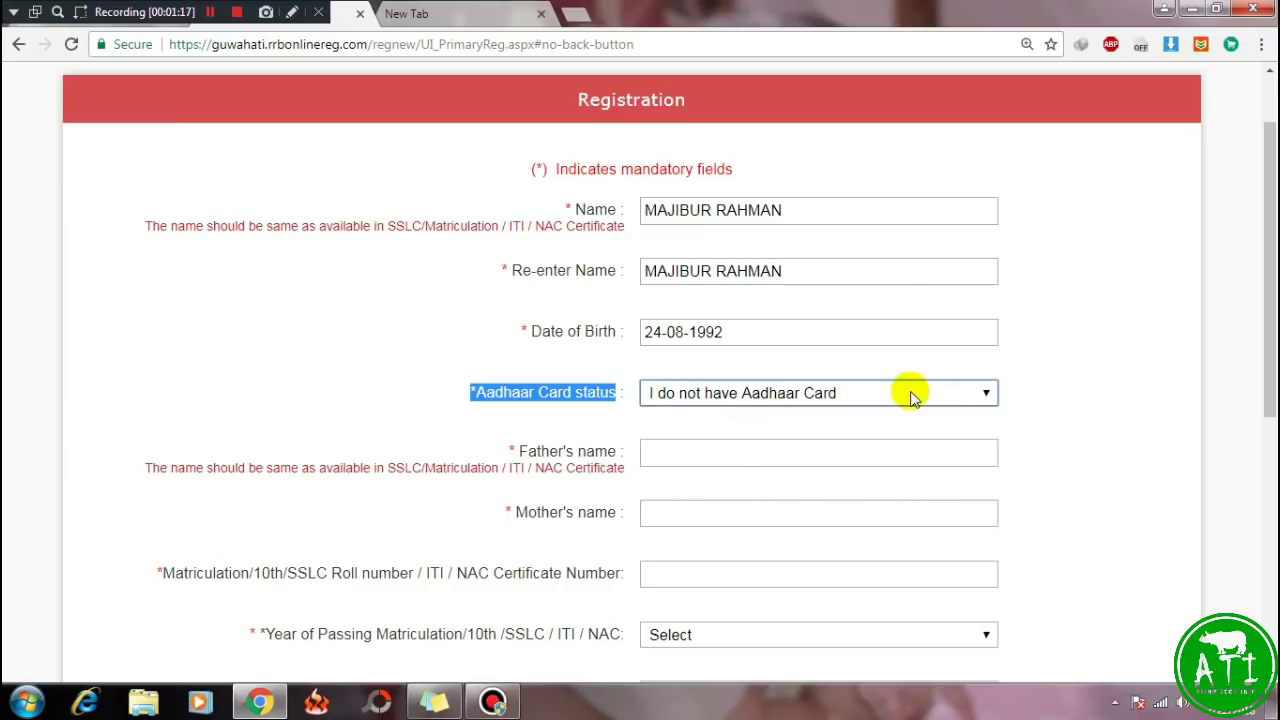
left_click(915, 396)
left_click(735, 457)
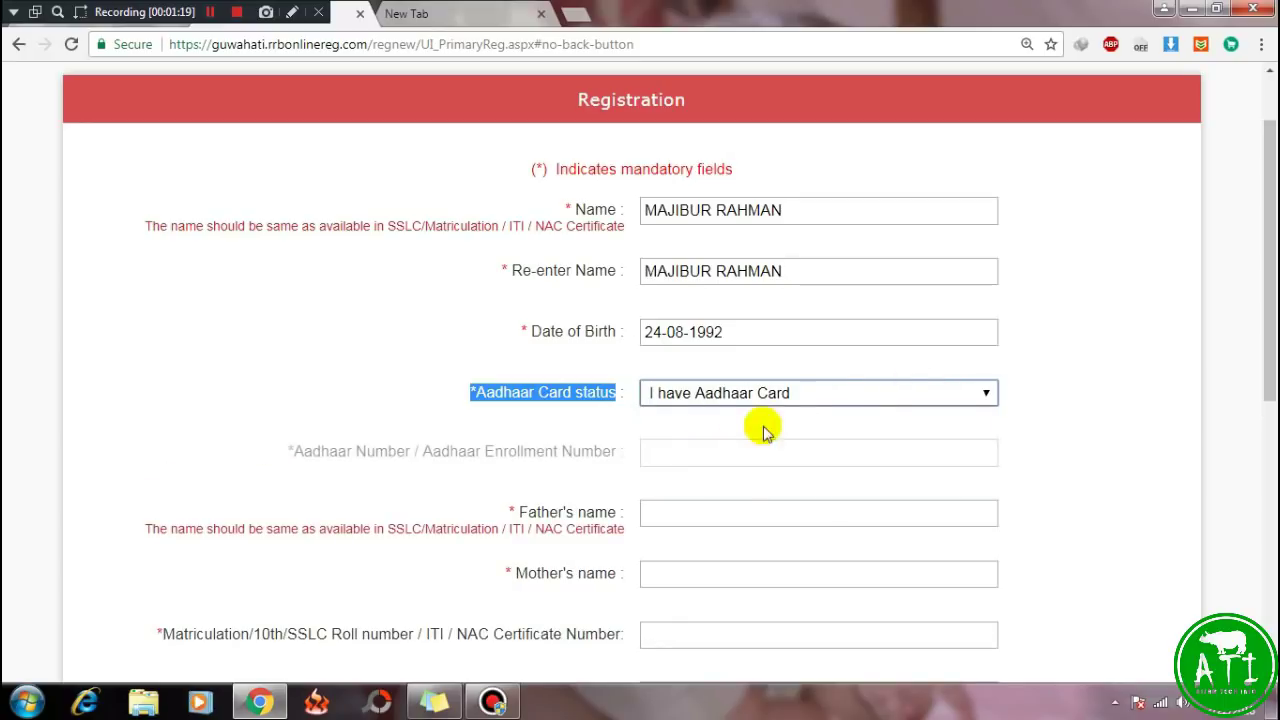
left_click(837, 392)
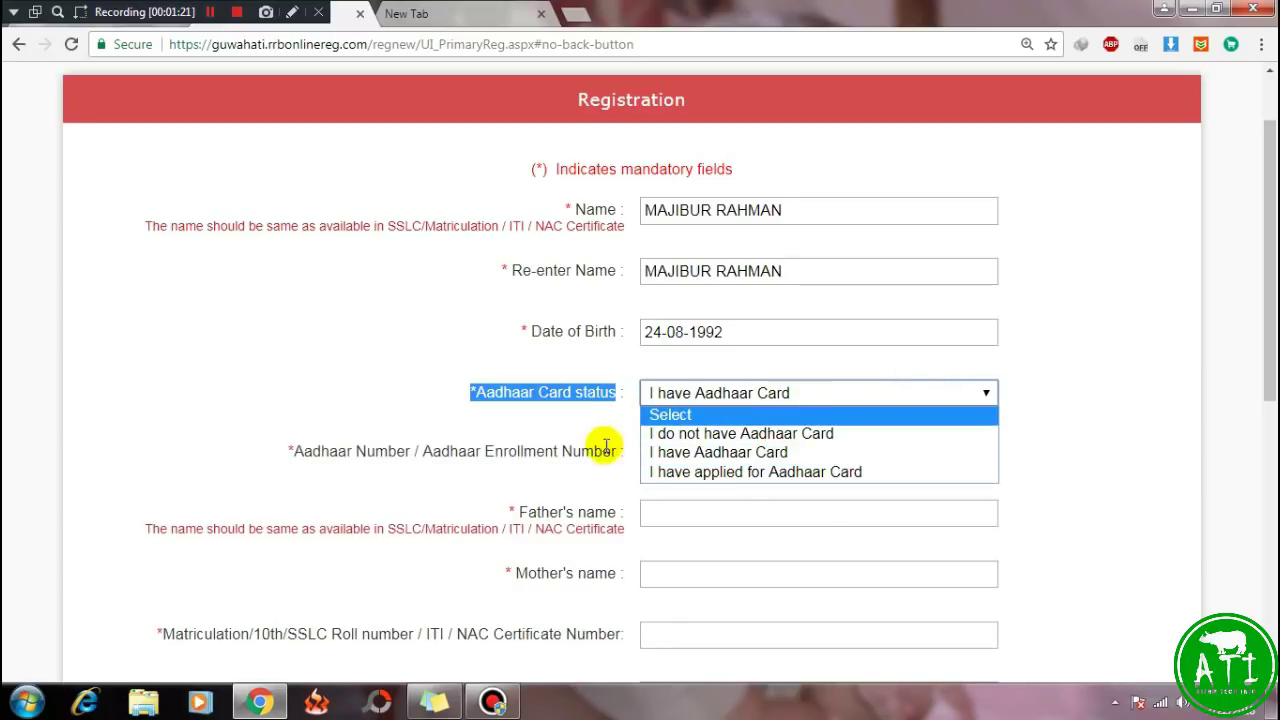
left_click(708, 436)
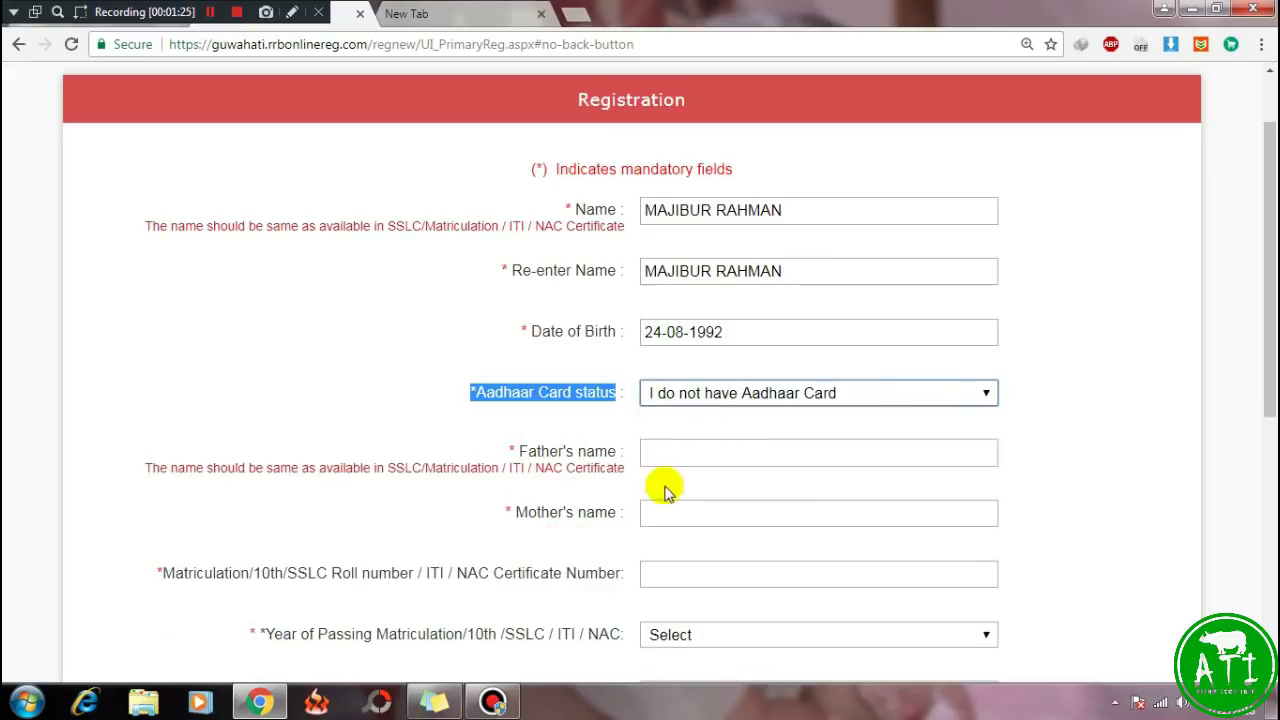
left_click(672, 452)
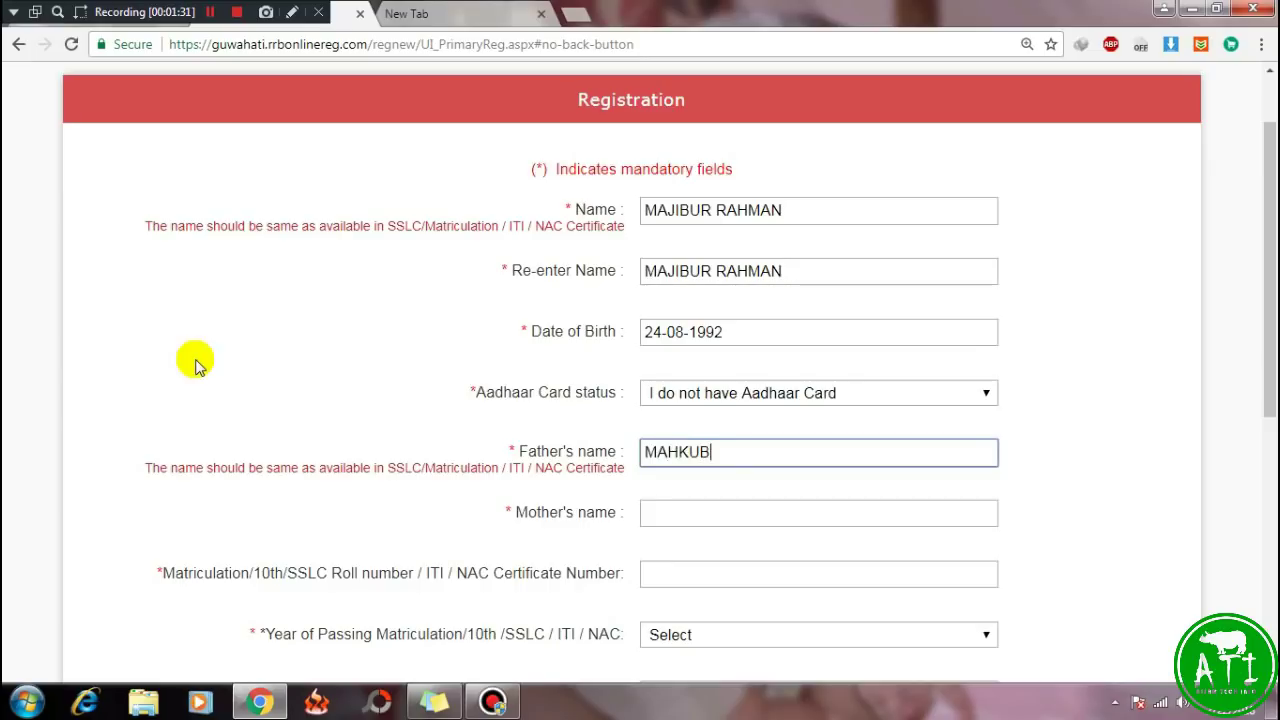
Fill in the mother's name and the Matriculation roll number.
key("Tab")
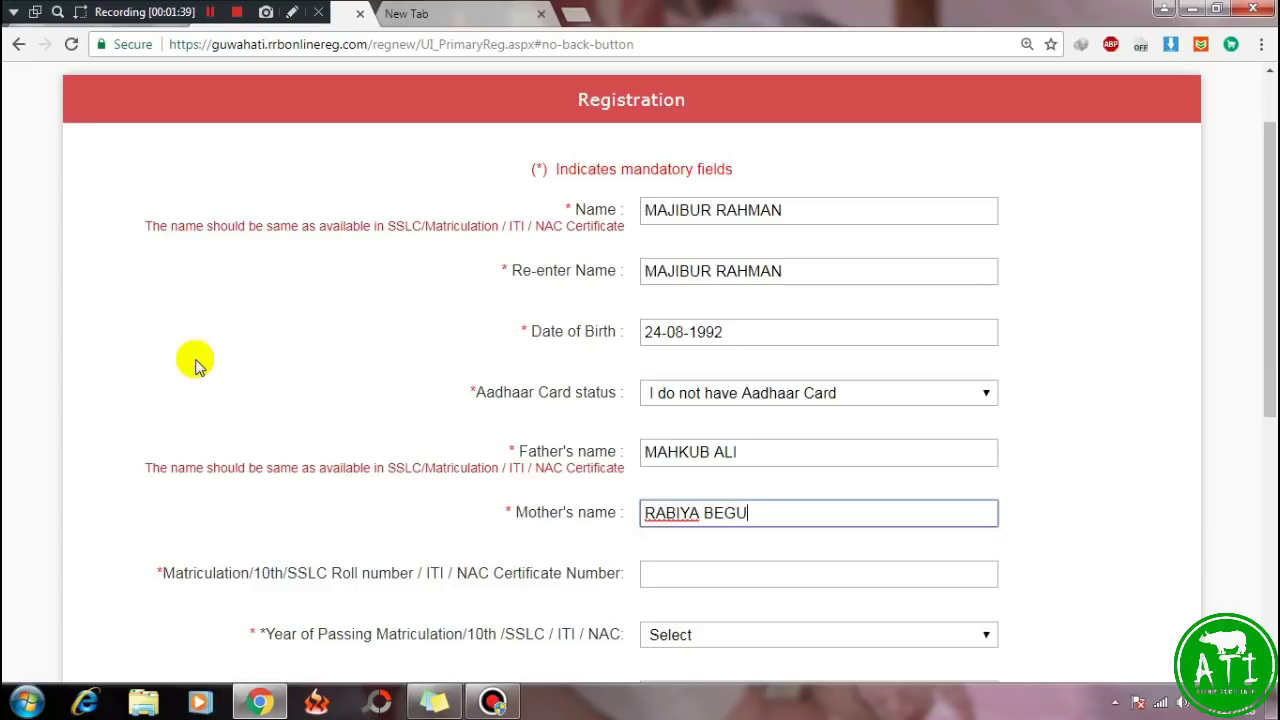
scroll(190, 366, "down", 1)
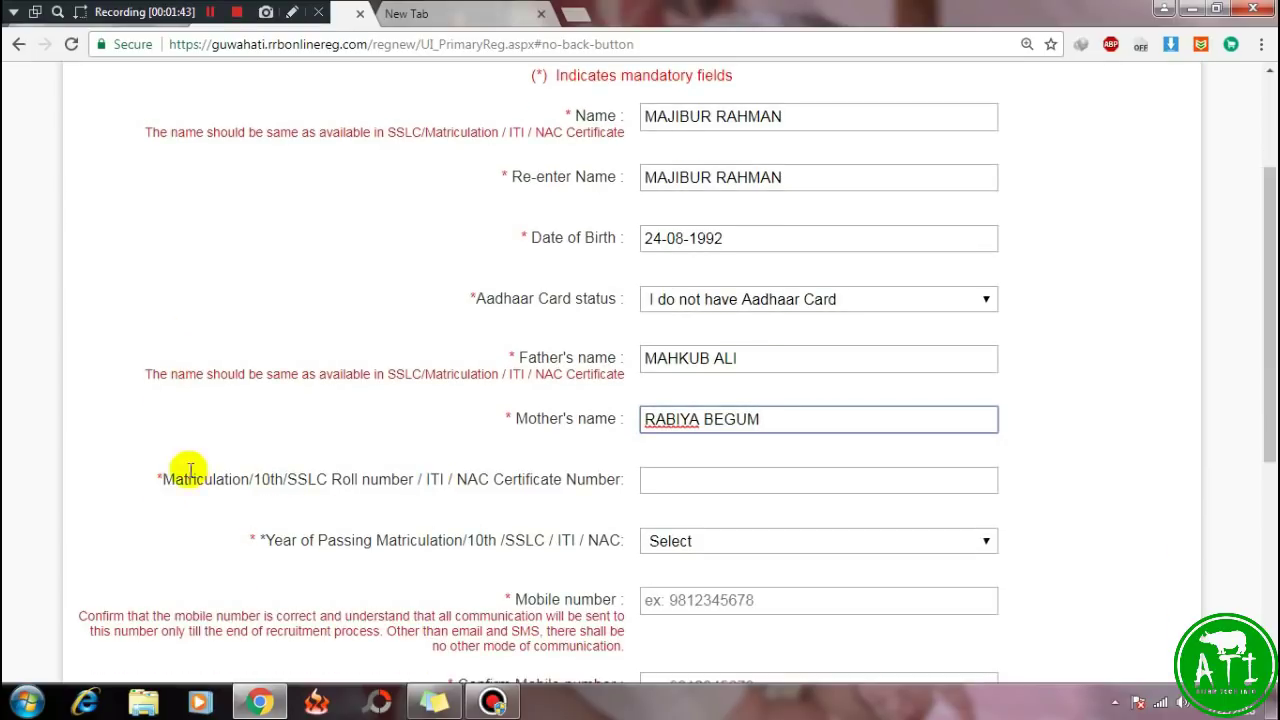
left_click_drag(162, 479, 663, 483)
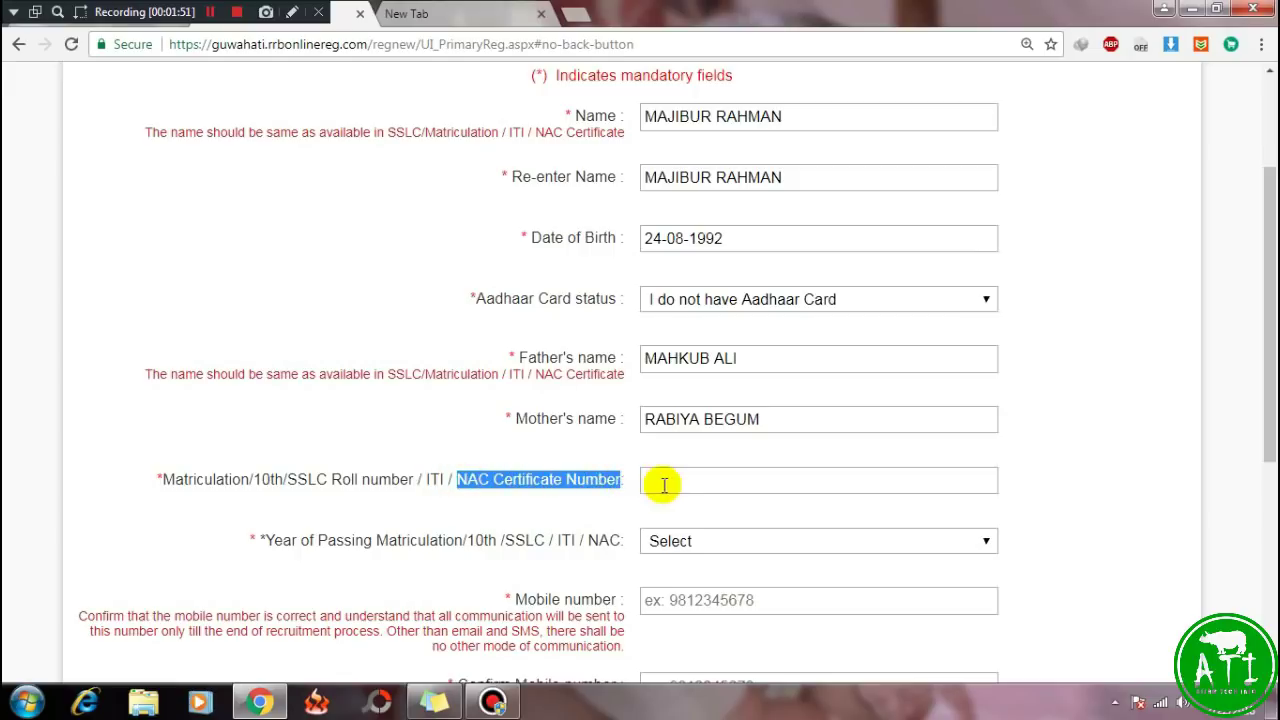
left_click(663, 485)
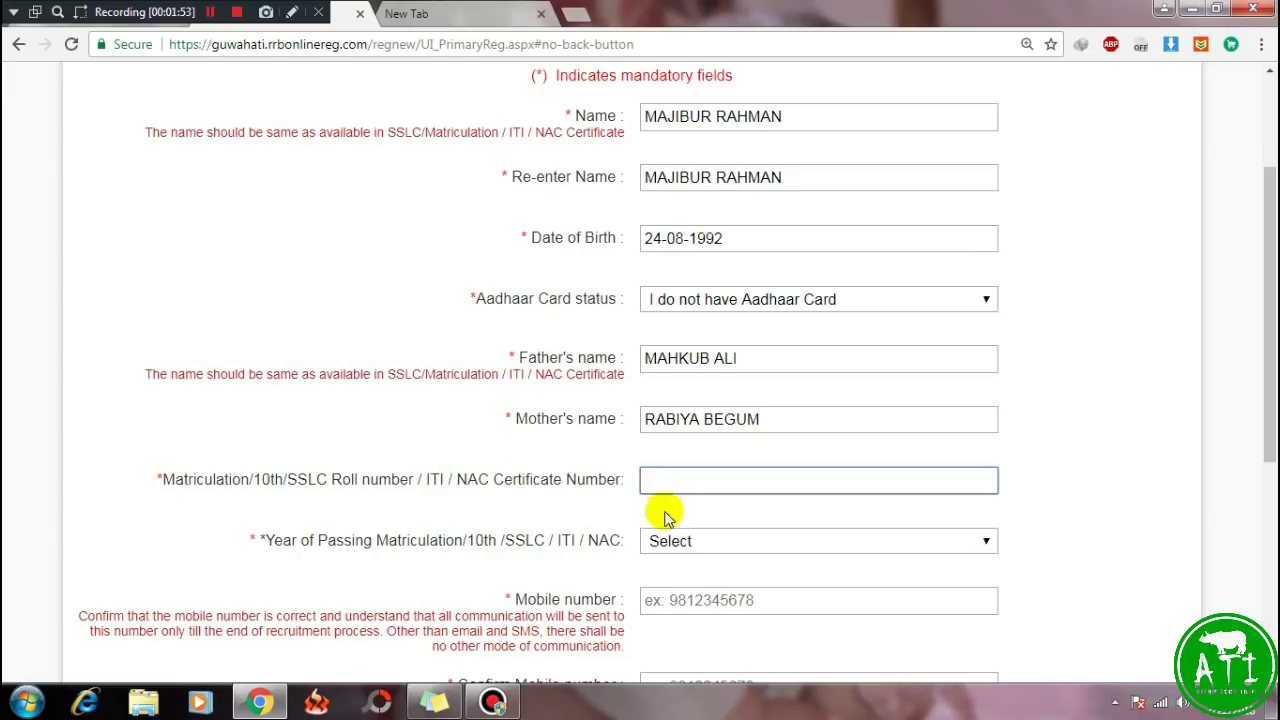
left_click_drag(160, 479, 241, 479)
left_click(642, 479)
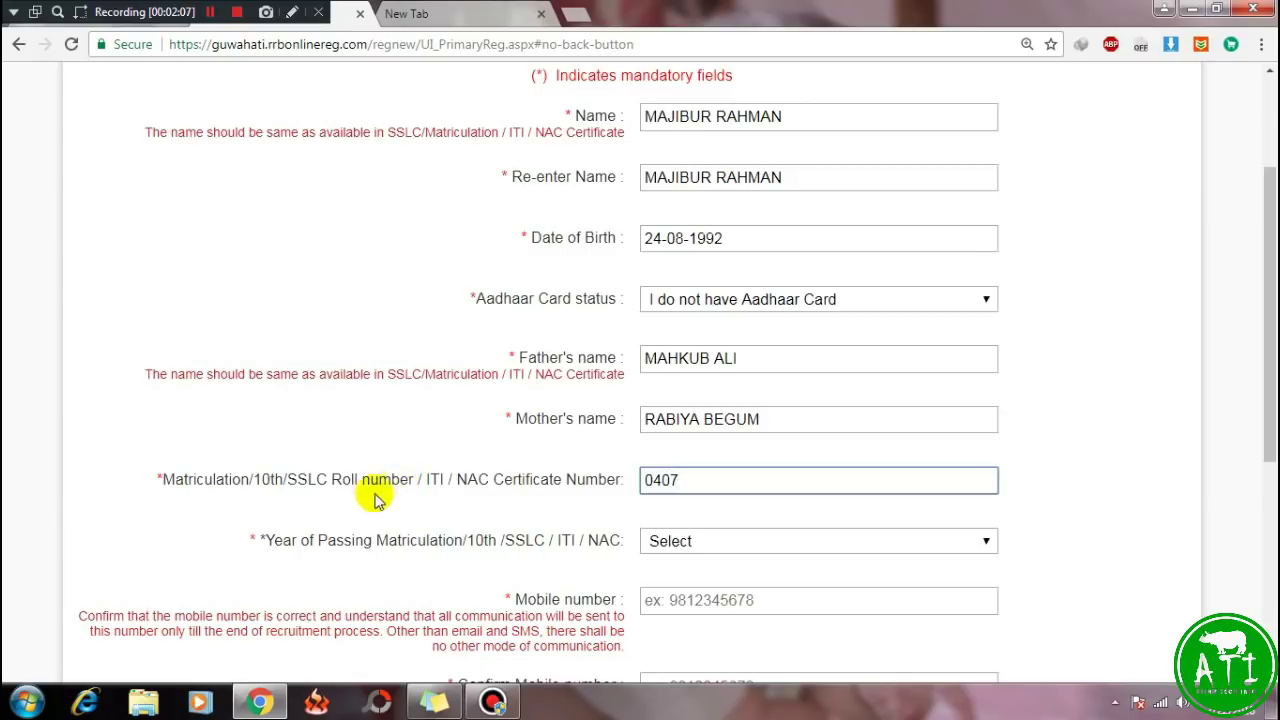
Choose 2009 as the Year of Passing Matriculation/10th.
scroll(371, 490, "down", 1)
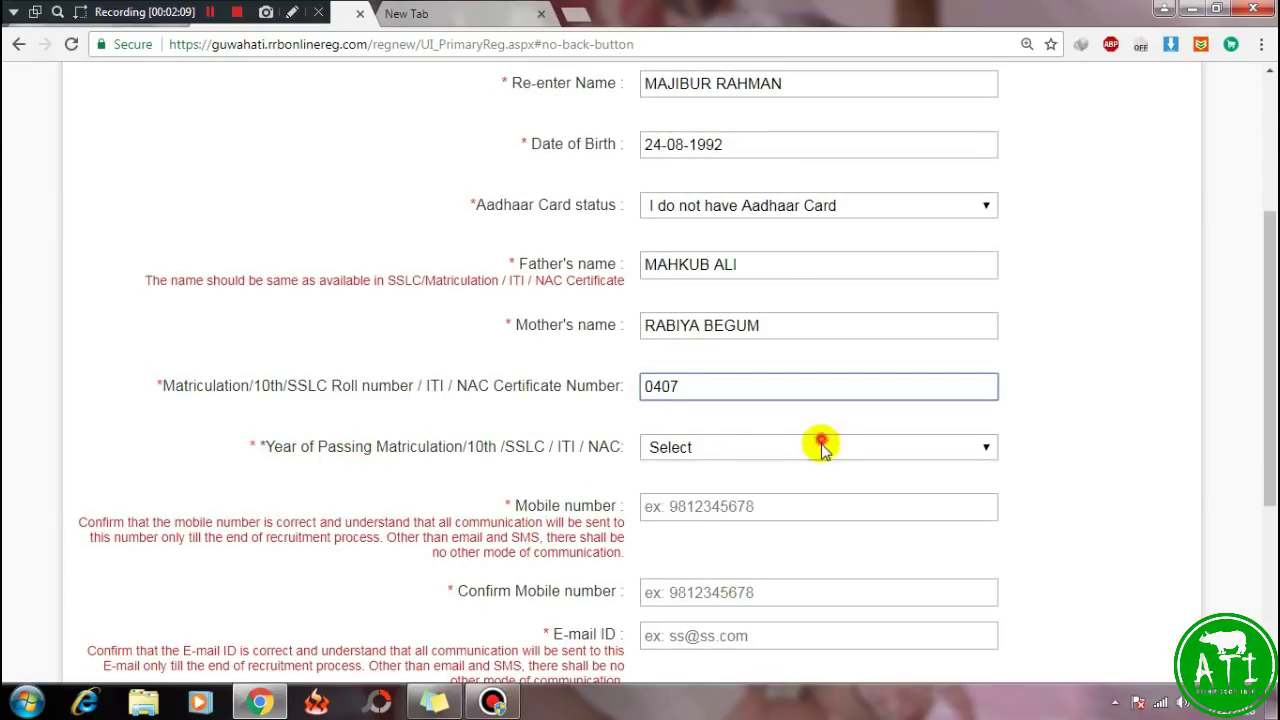
left_click(822, 446)
left_click_drag(990, 138, 991, 286)
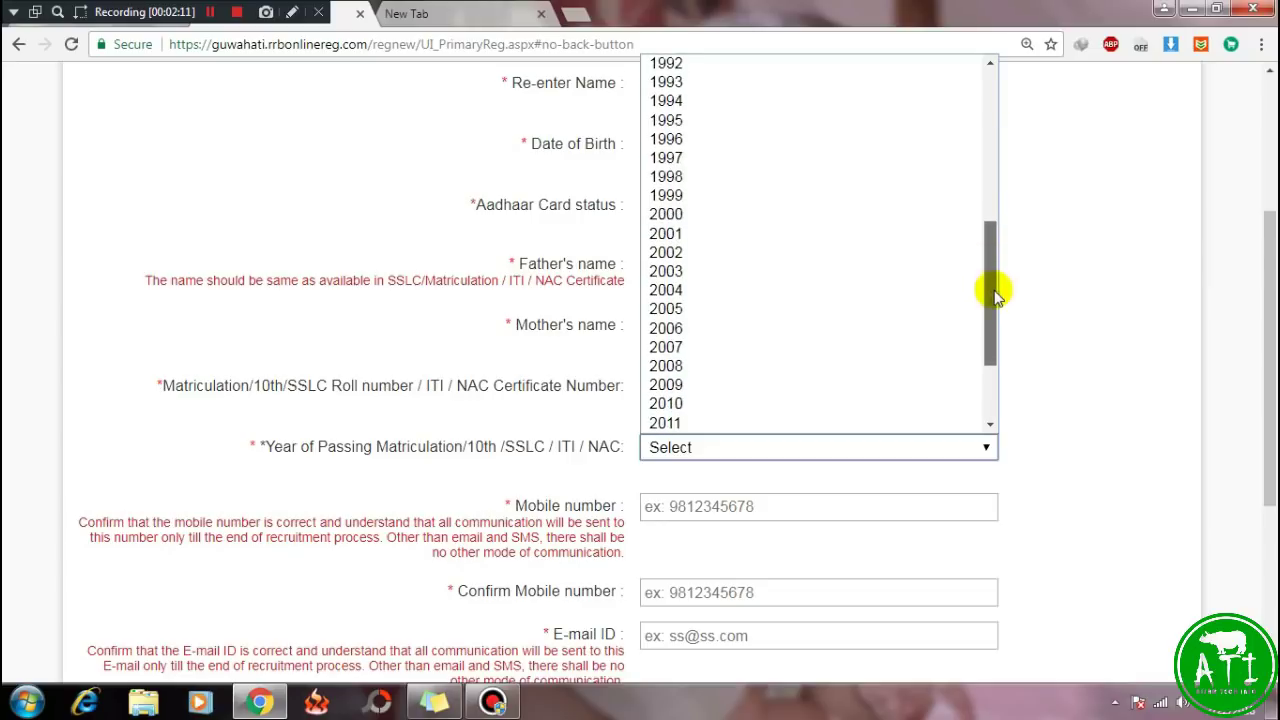
left_click(667, 386)
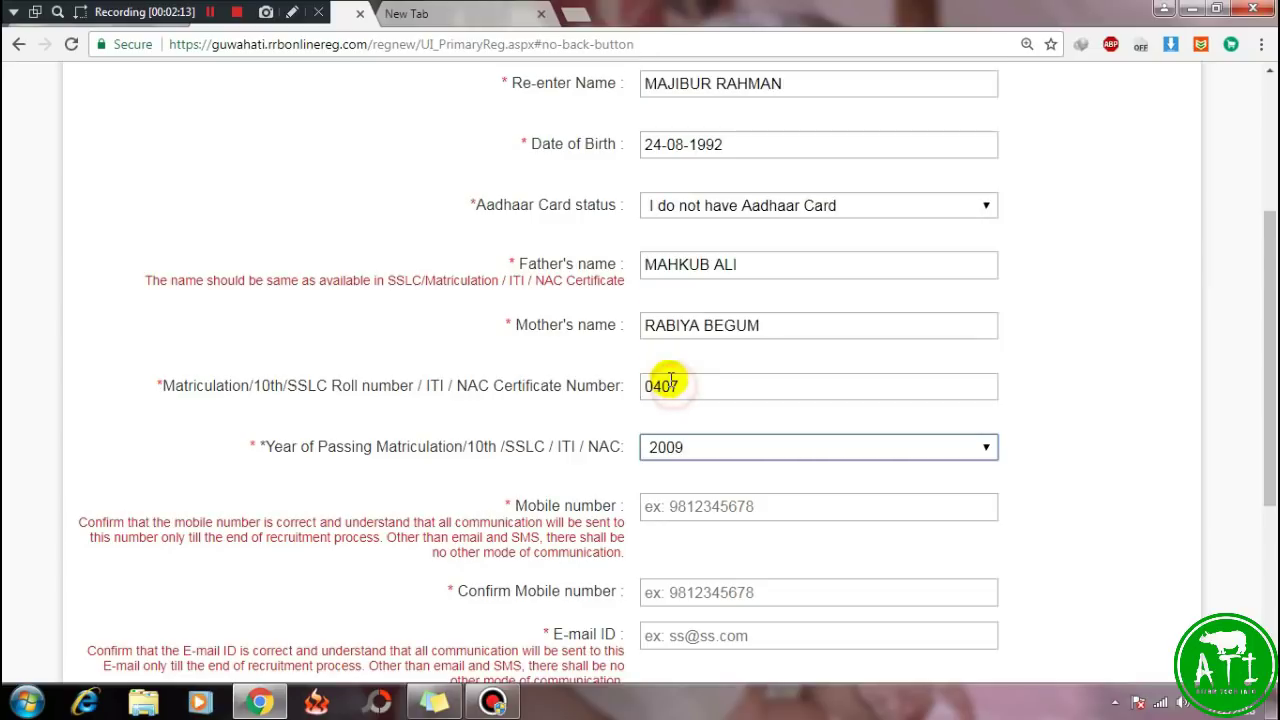
scroll(371, 463, "down", 1)
left_click(667, 417)
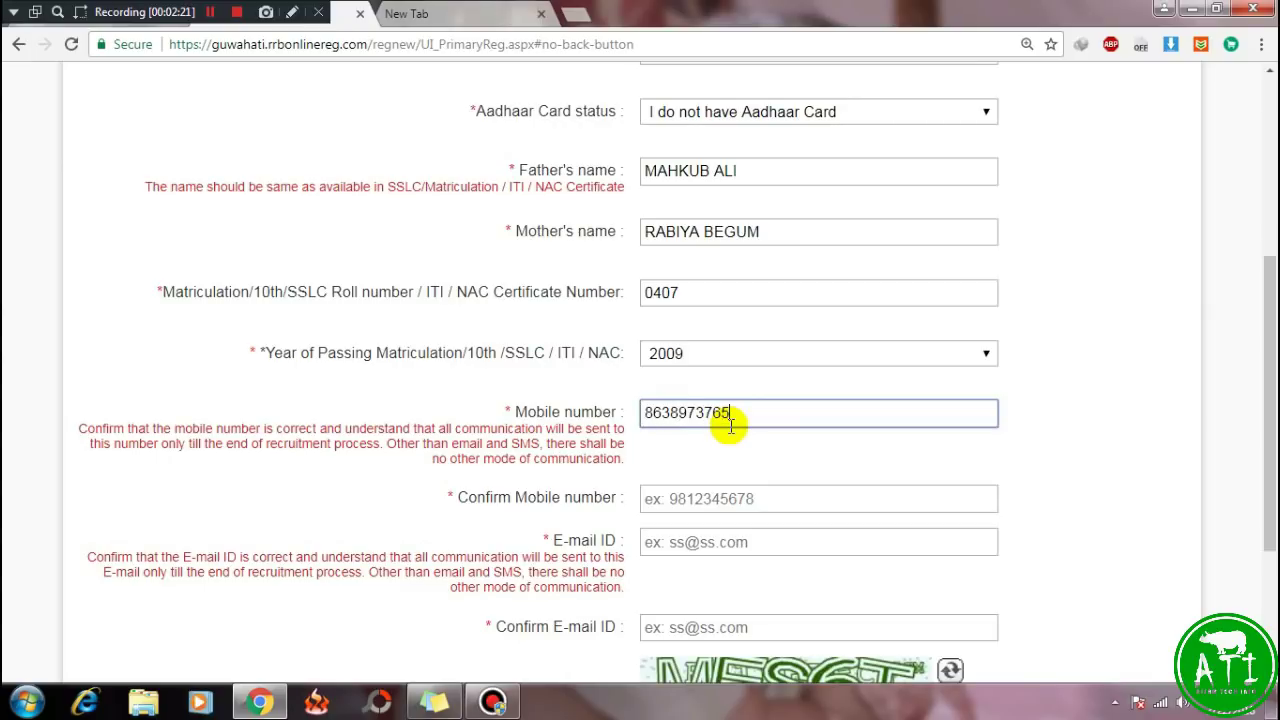
Confirm the mobile number and enter the candidate's e-mail ID.
left_click(695, 487)
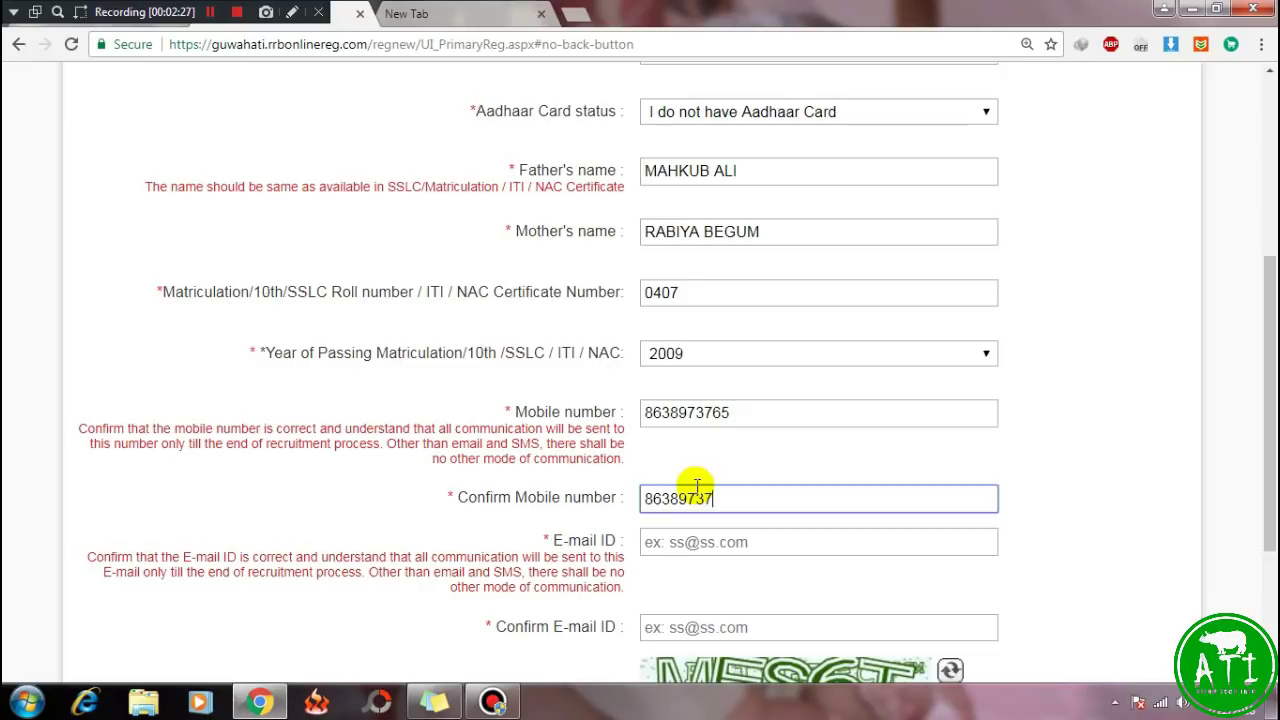
scroll(690, 485, "down", 2)
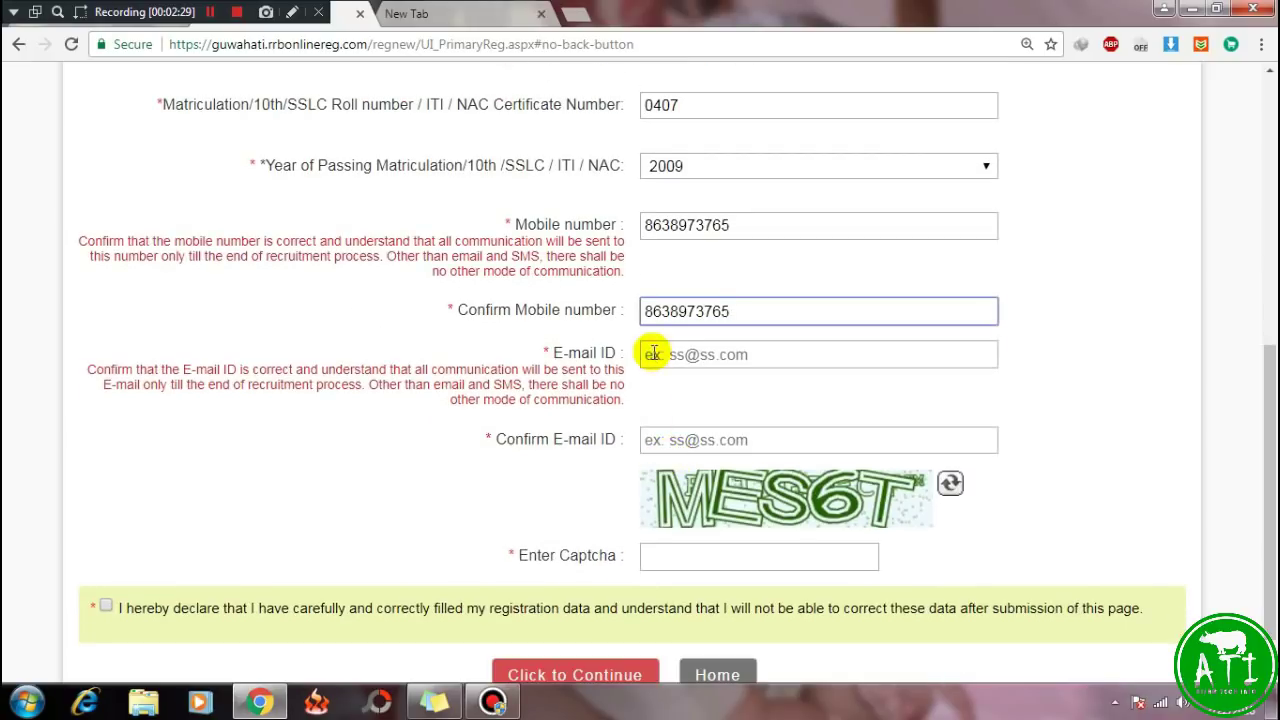
left_click(652, 353)
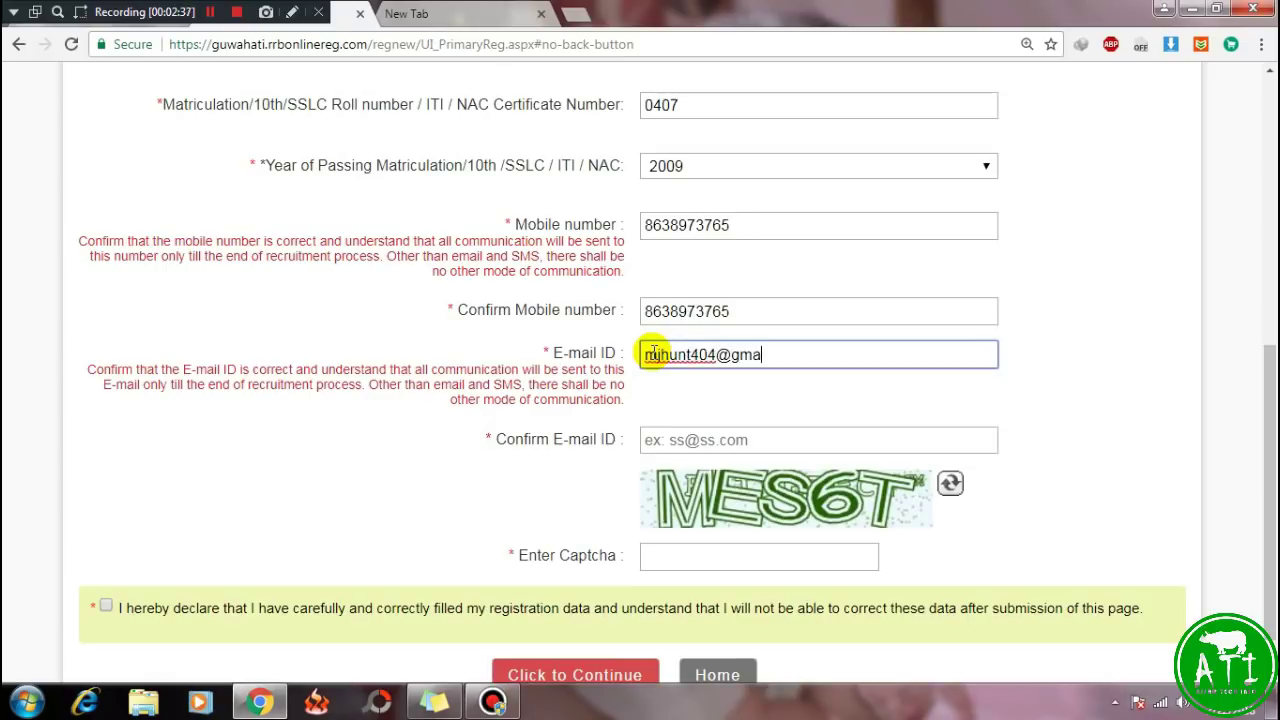
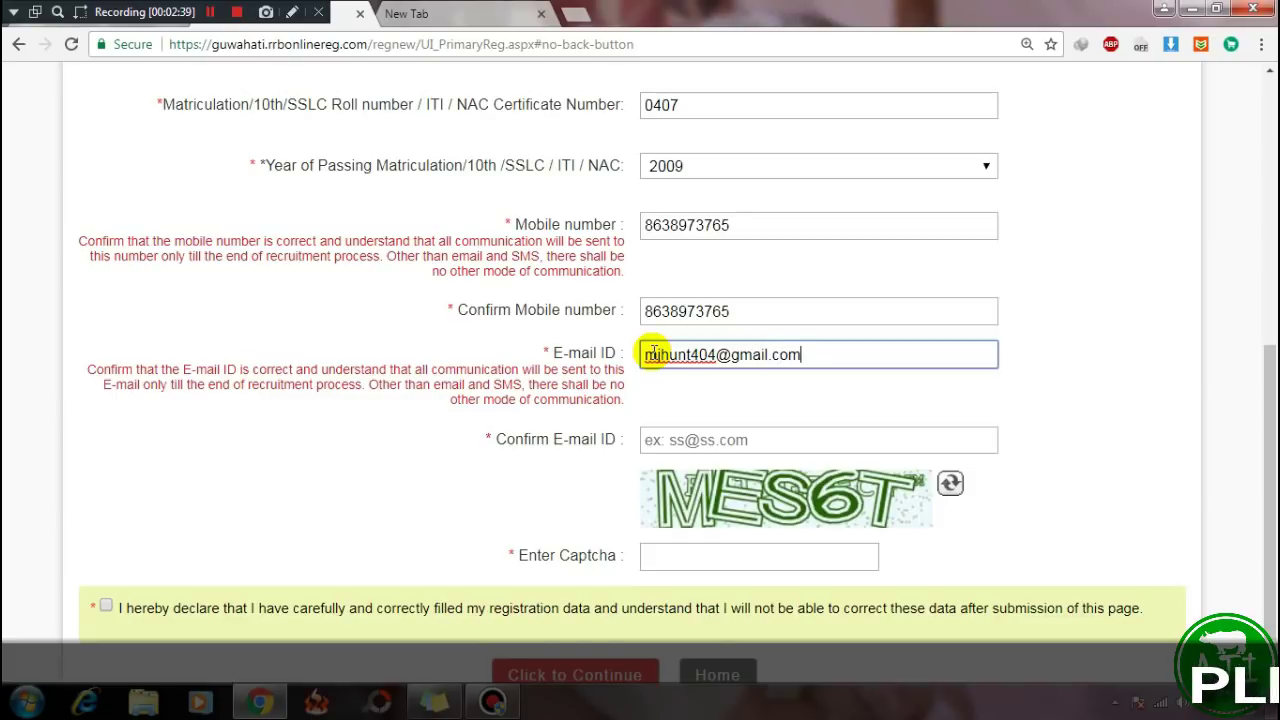
key("Tab")
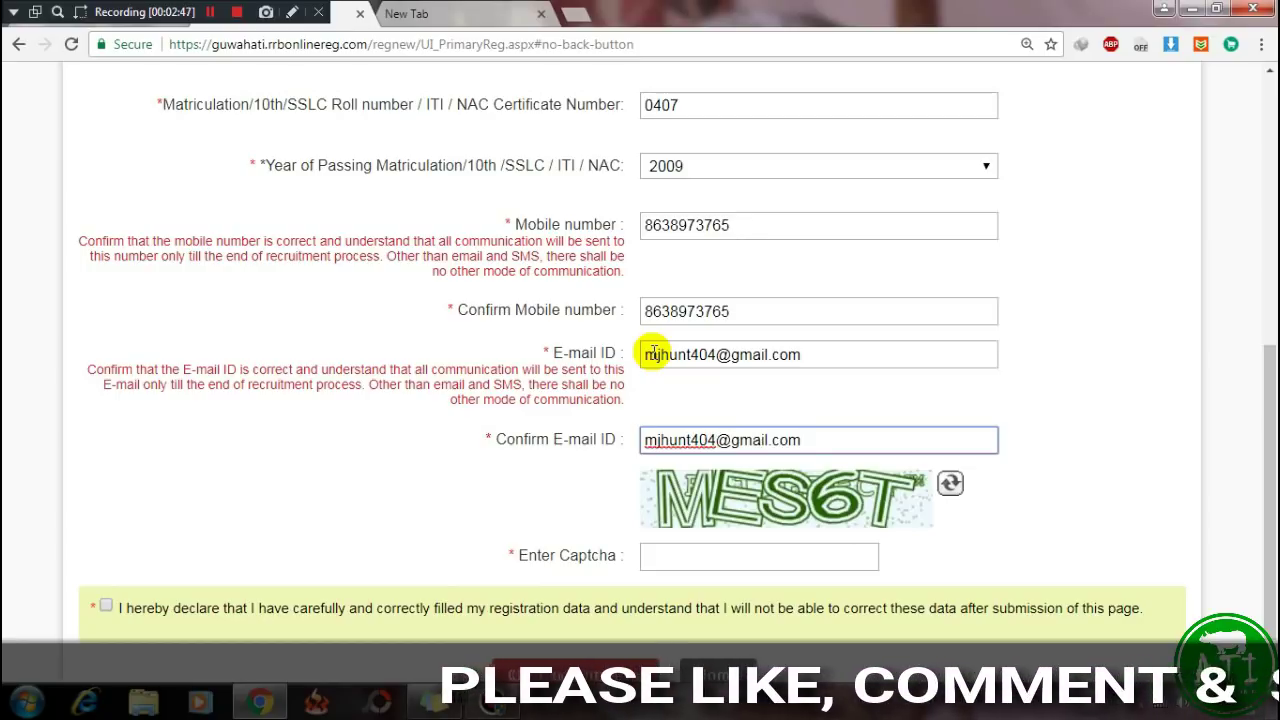
Enter captcha MES6T and scroll through the form to check every field.
scroll(620, 410, "down", 1)
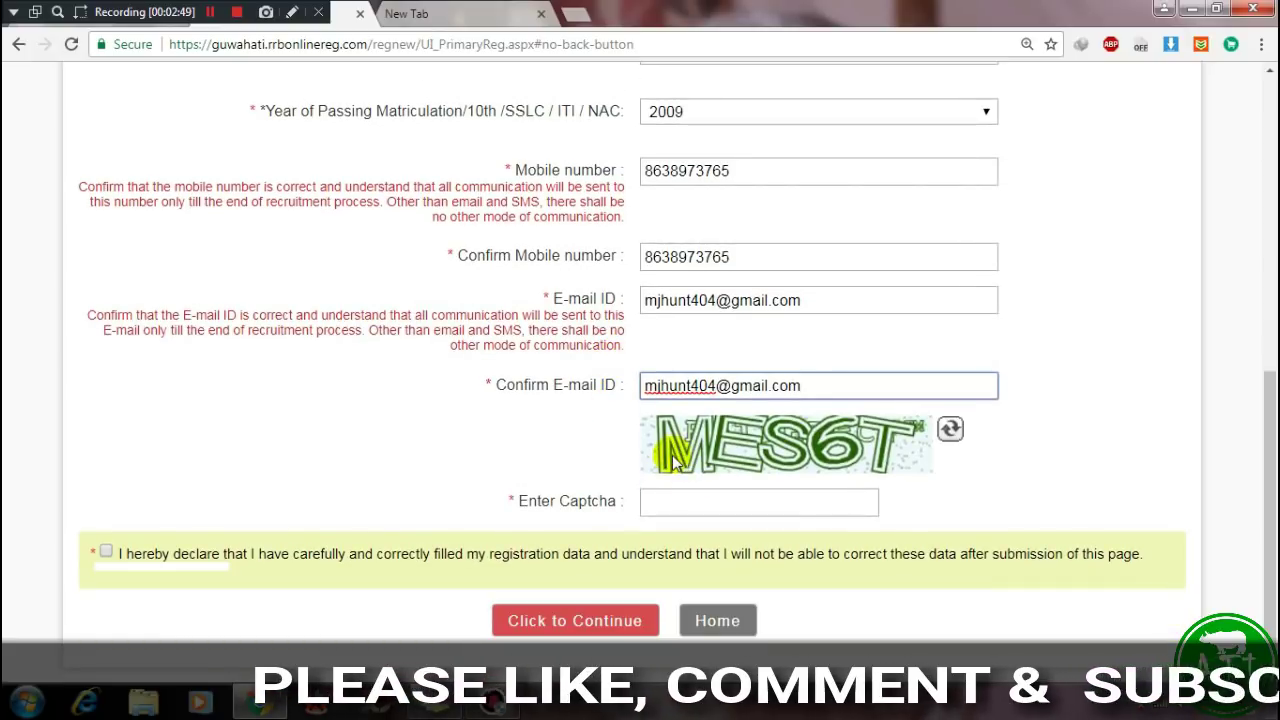
left_click(652, 502)
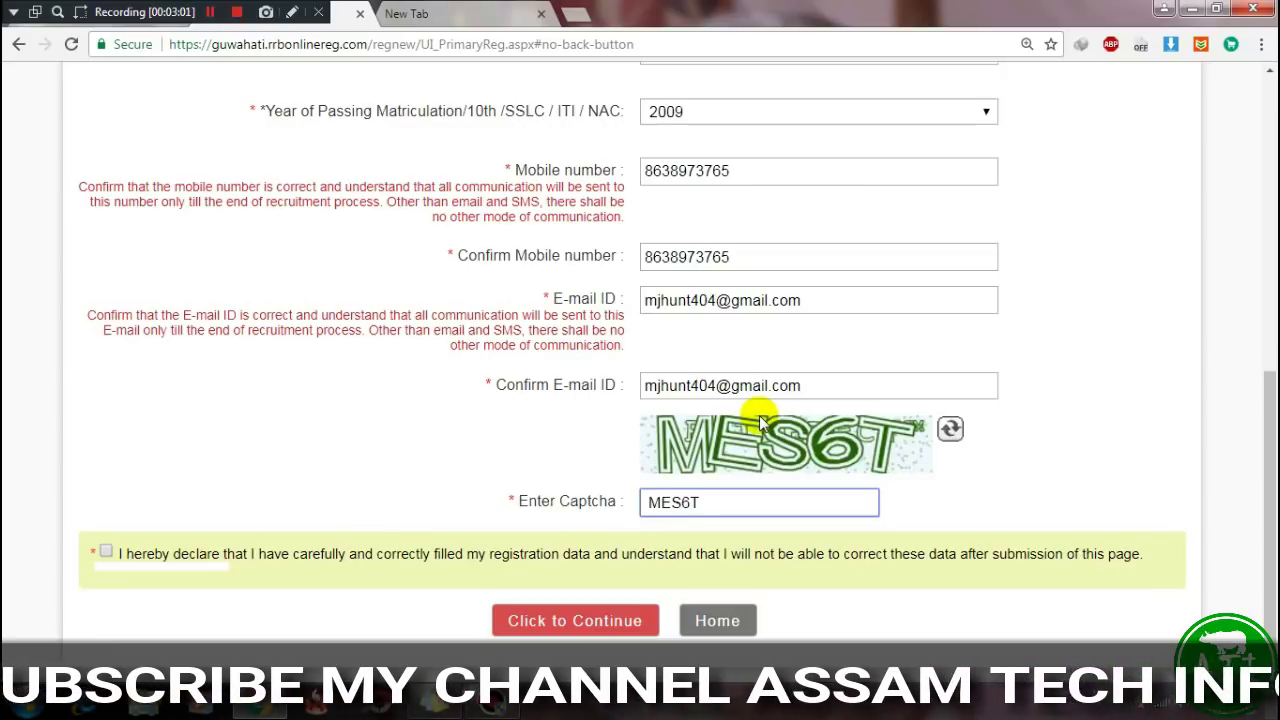
scroll(900, 462, "up", 2)
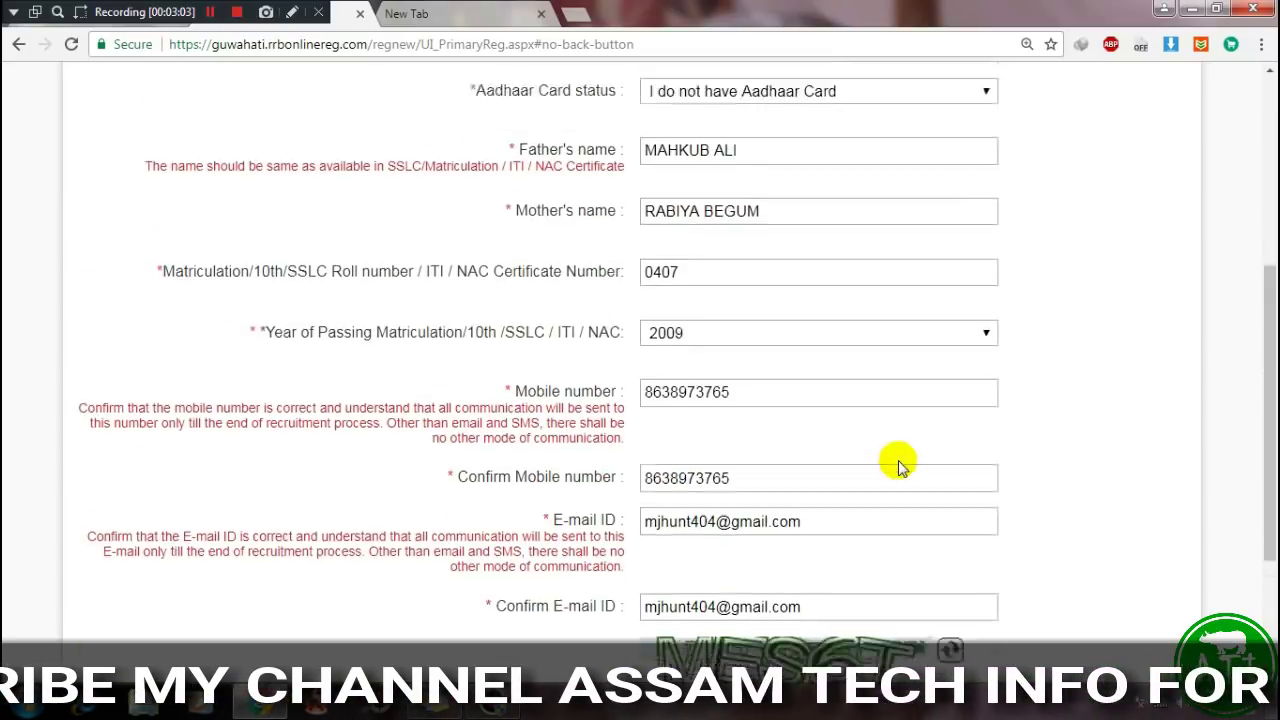
scroll(898, 466, "up", 3)
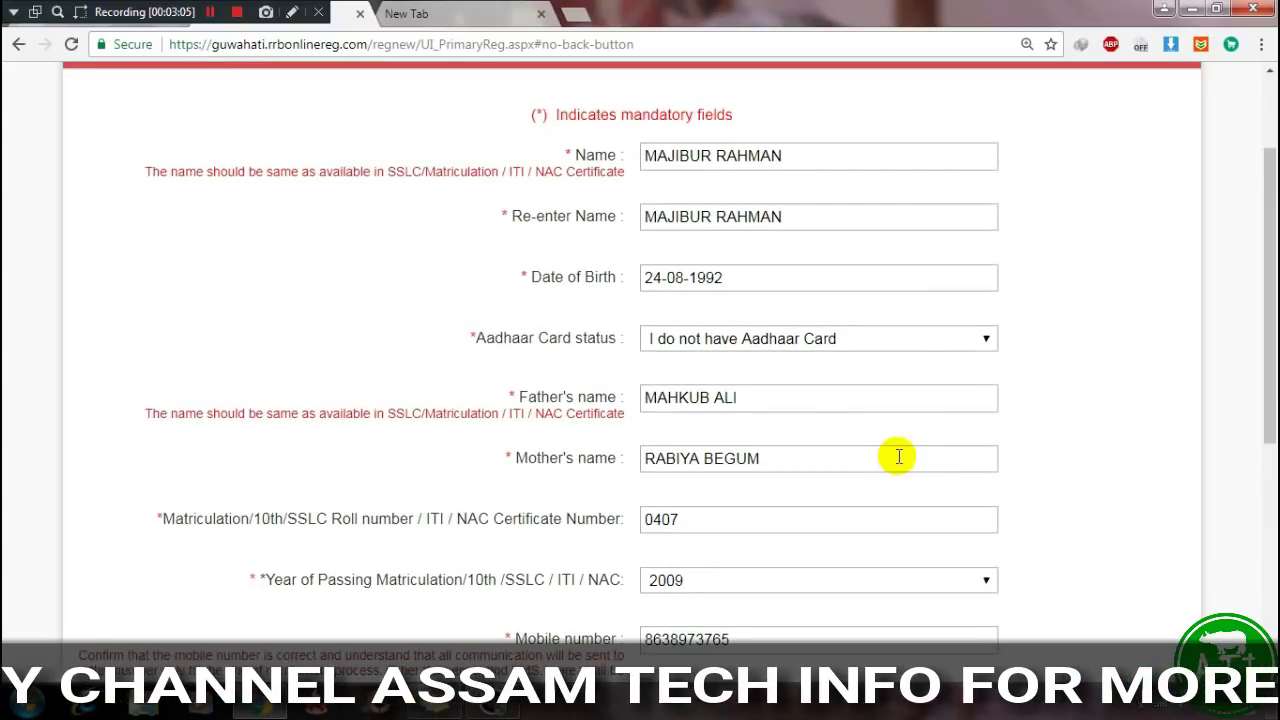
left_click(540, 114)
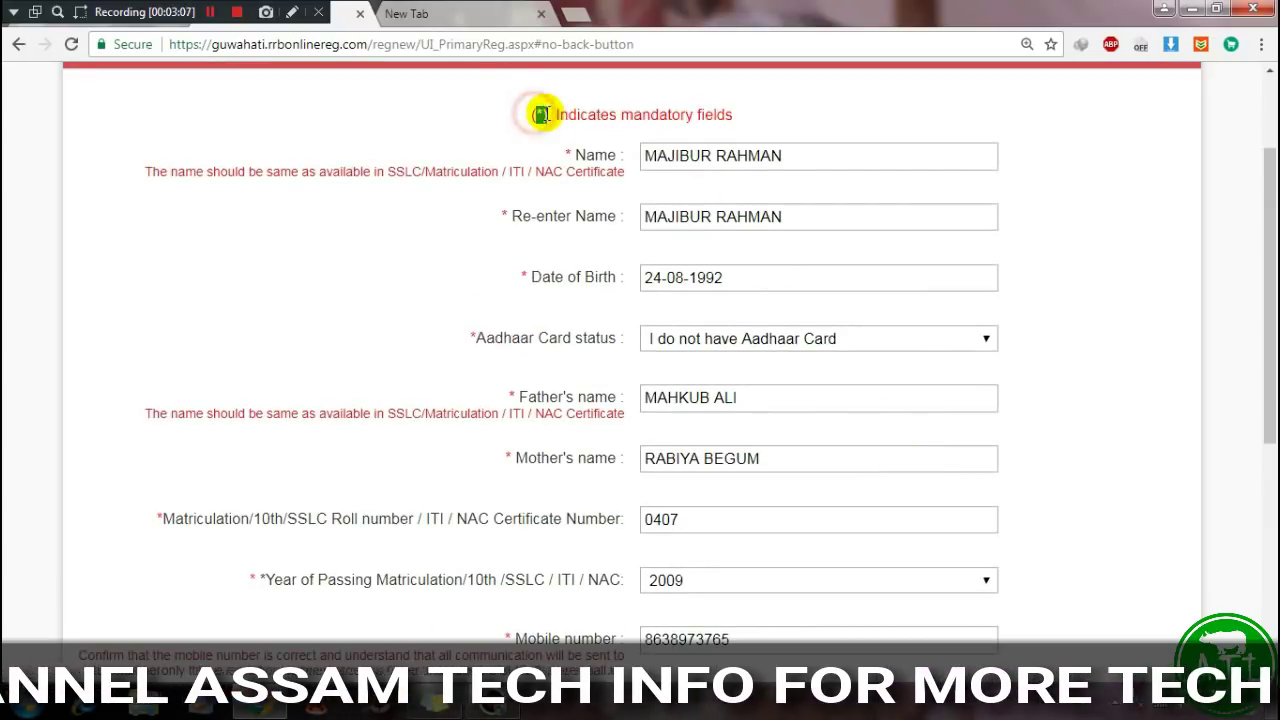
scroll(517, 411, "down", 1)
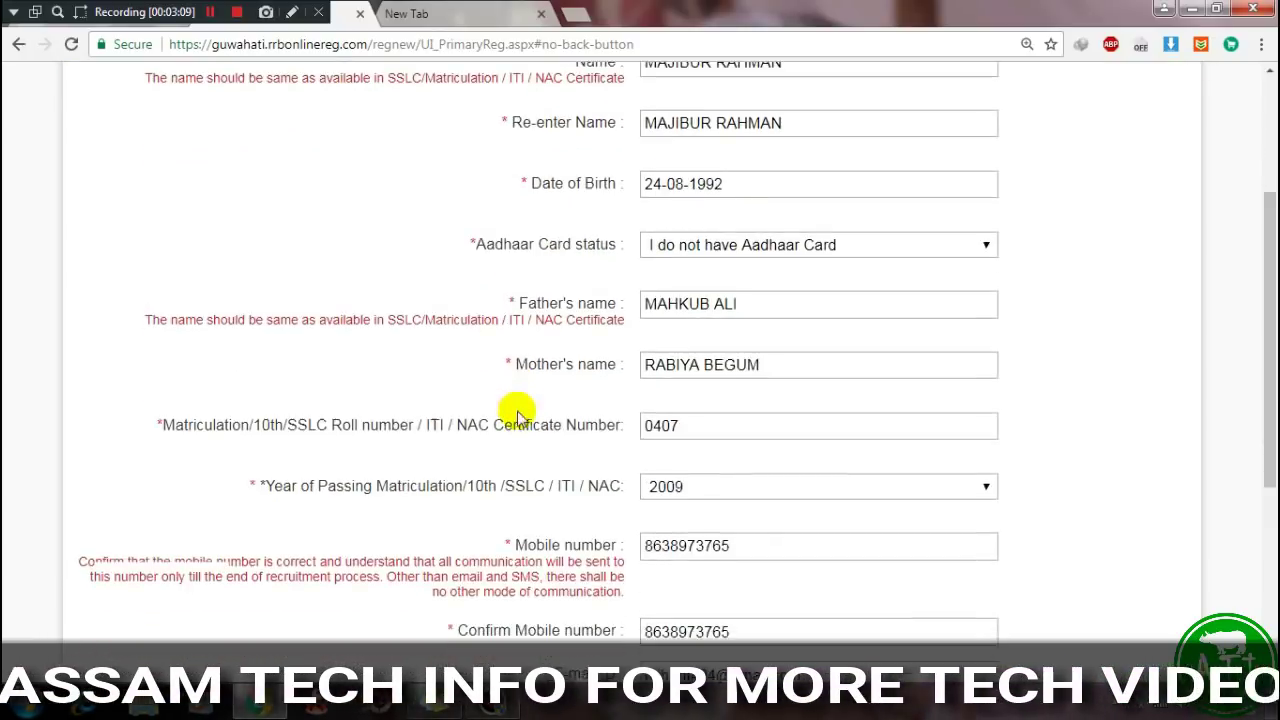
scroll(517, 411, "down", 1)
scroll(512, 410, "down", 1)
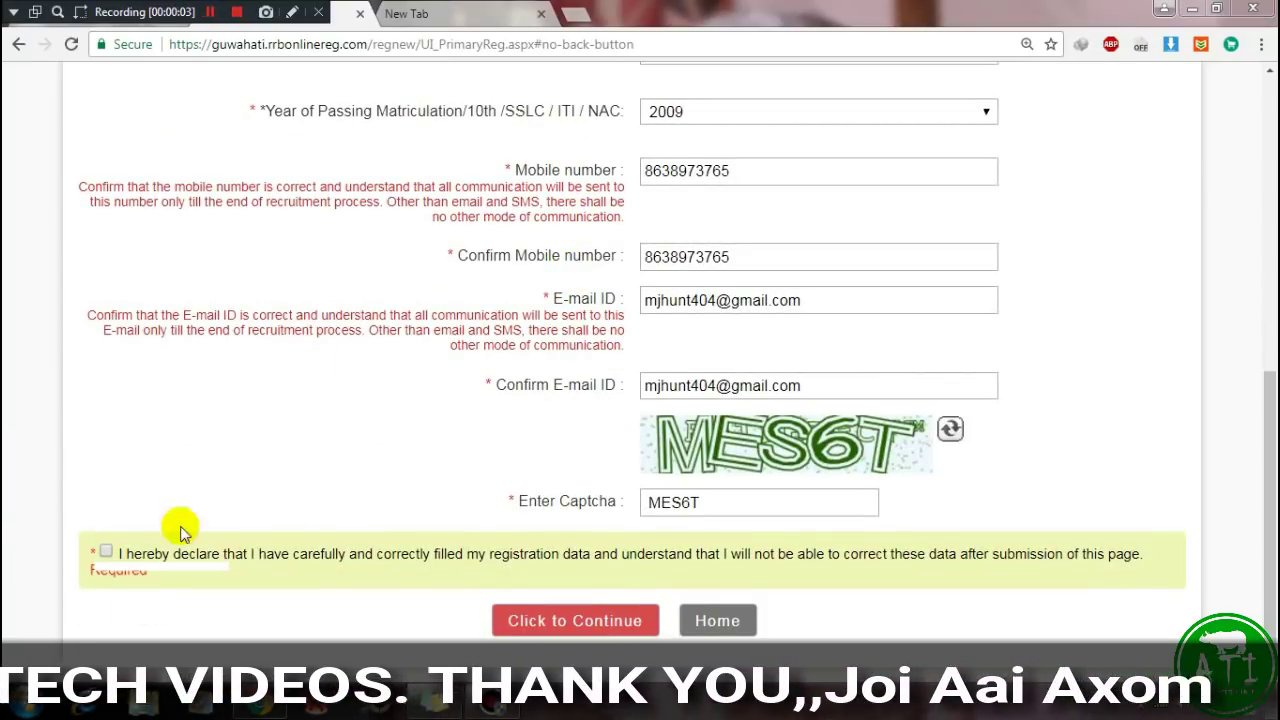
Accept the registration data declaration and continue to the confirmation summary.
left_click(106, 553)
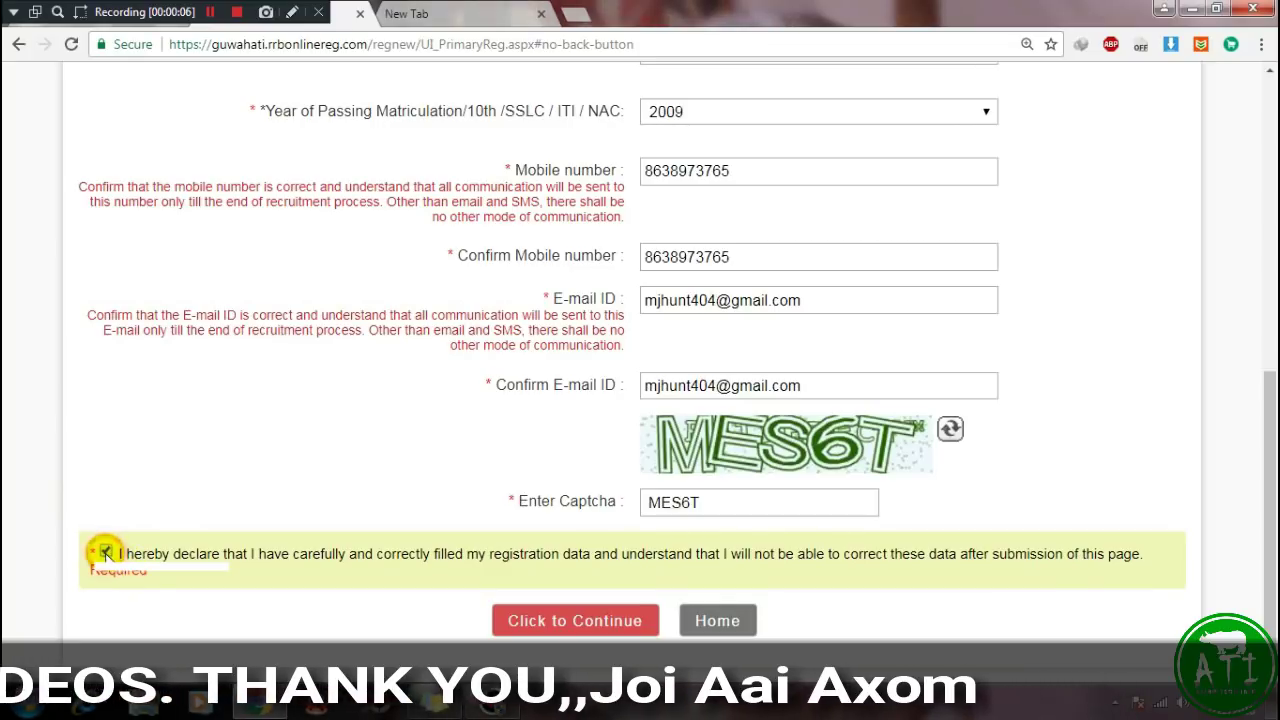
left_click(535, 620)
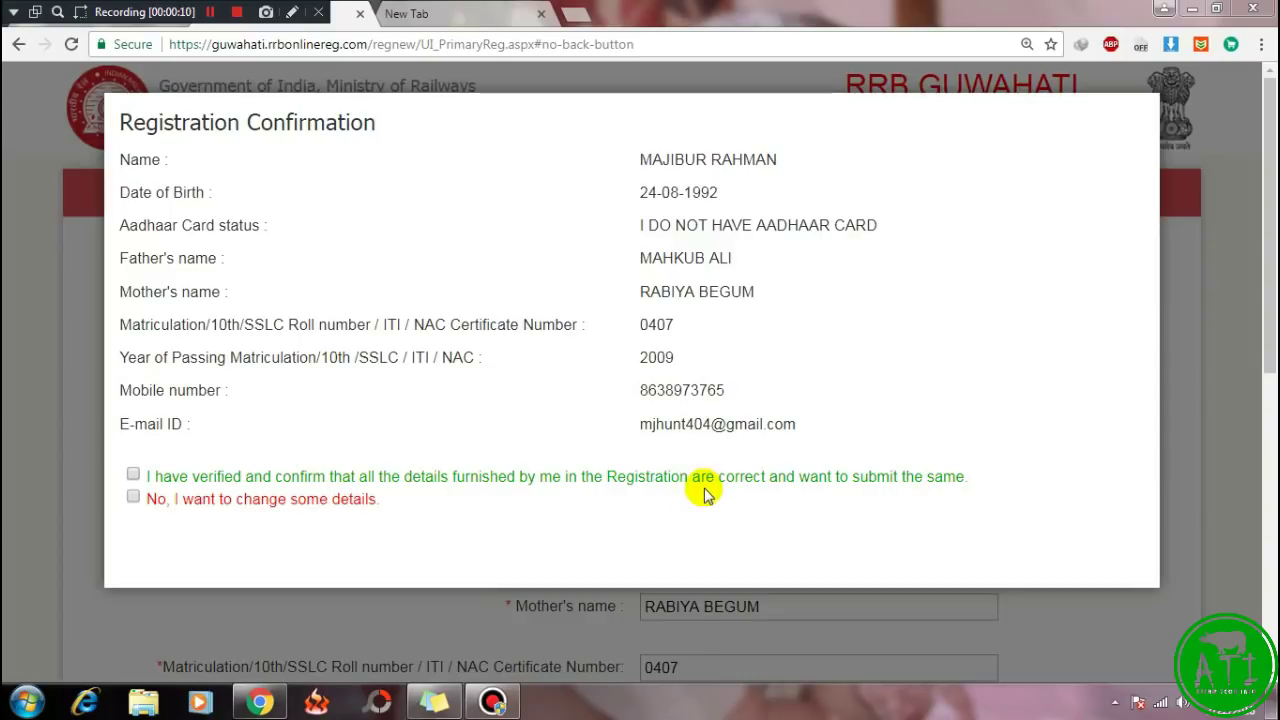
Confirm the details are correct, submit them, and go to OTP verification.
left_click(133, 474)
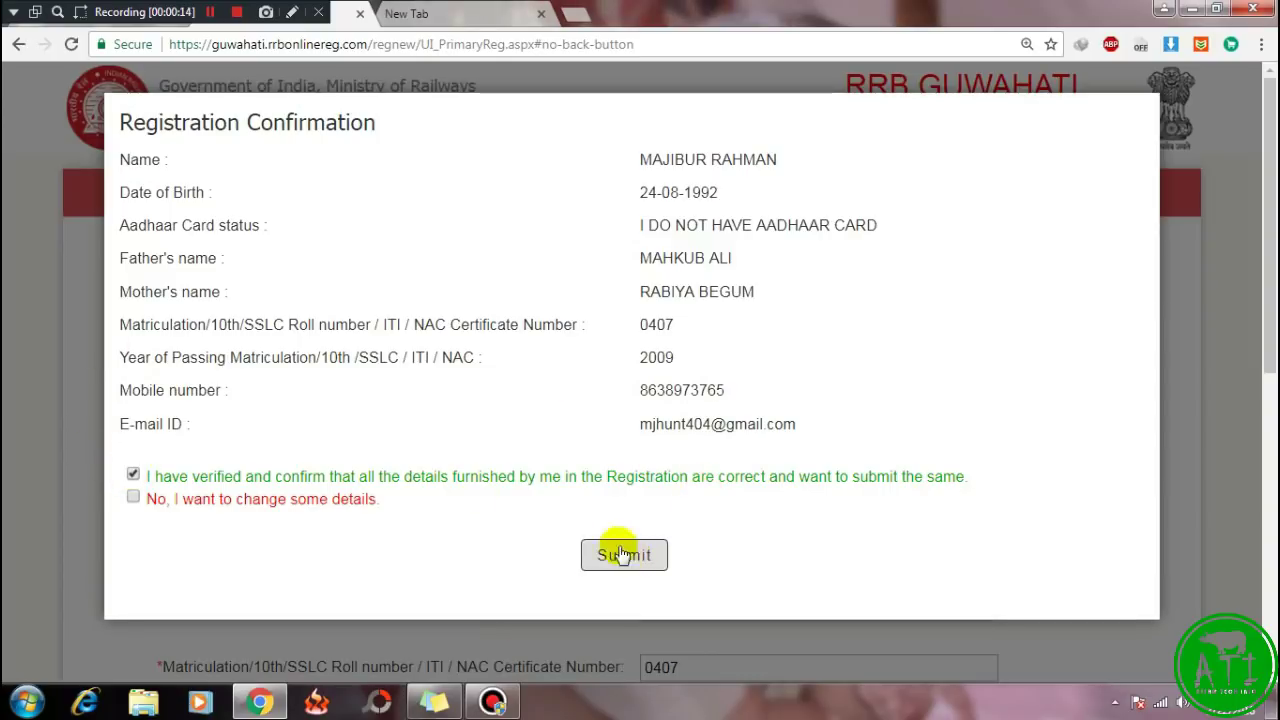
left_click(133, 474)
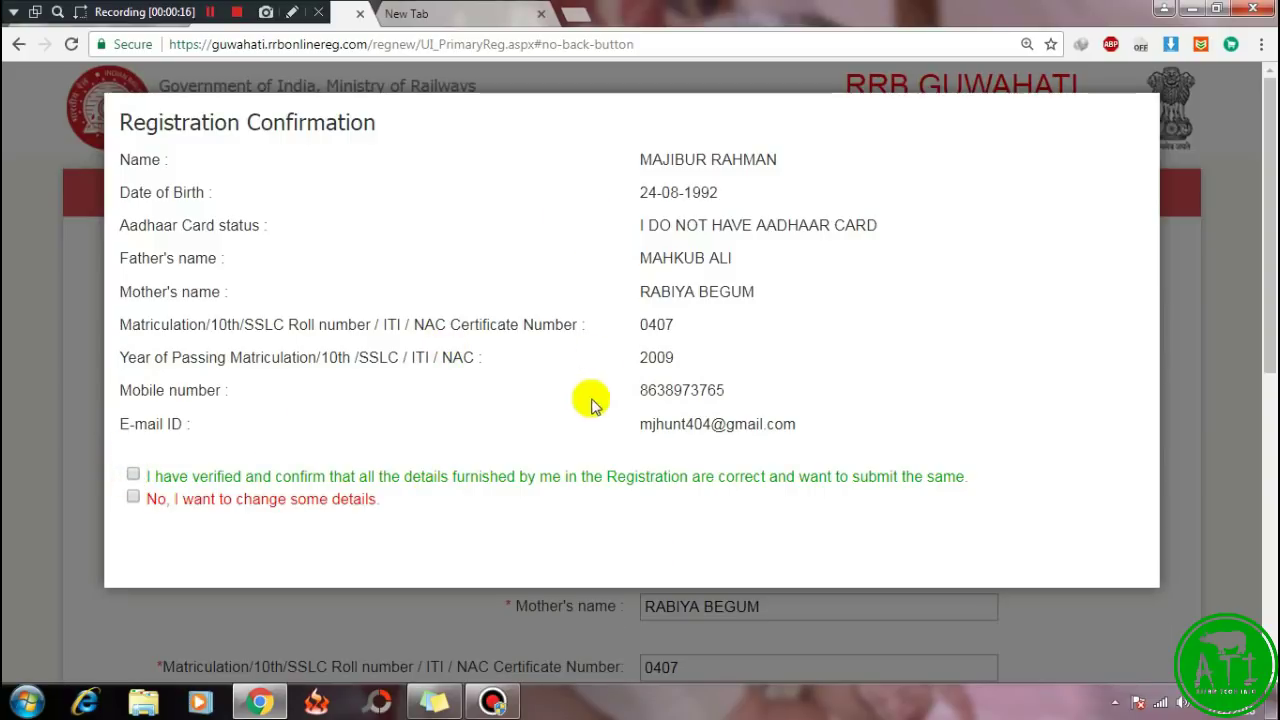
left_click(133, 499)
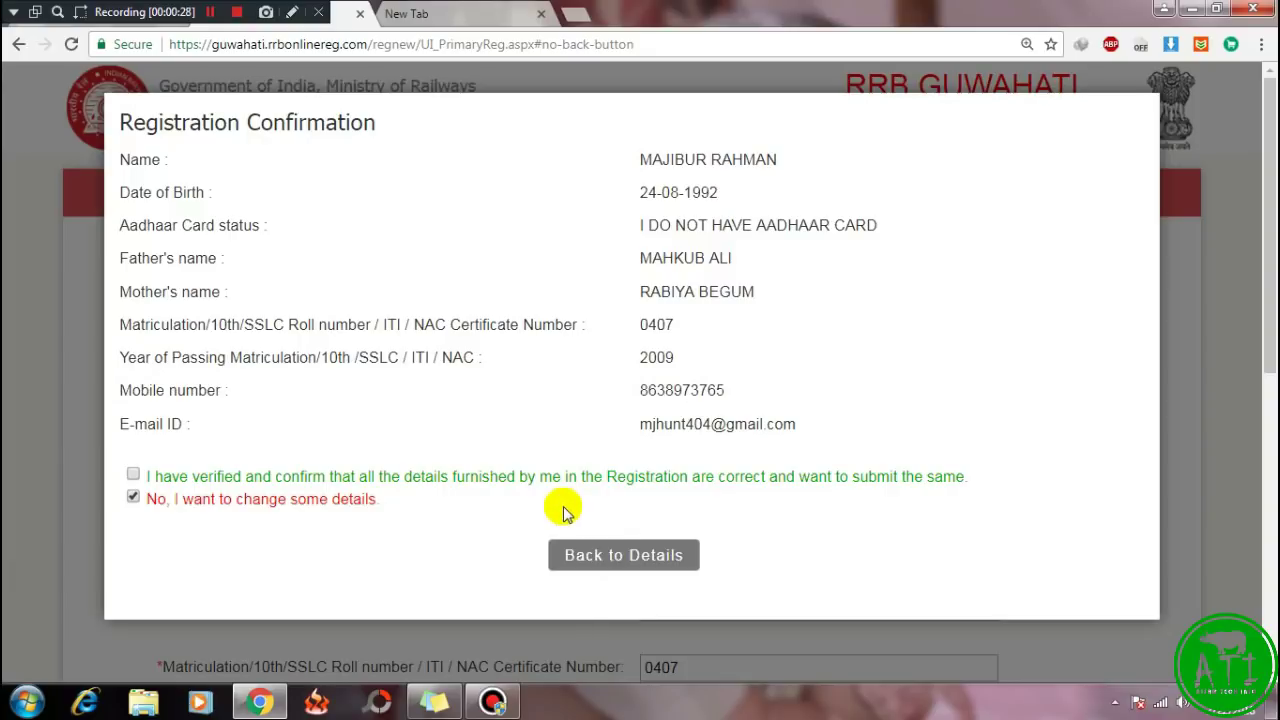
left_click(130, 477)
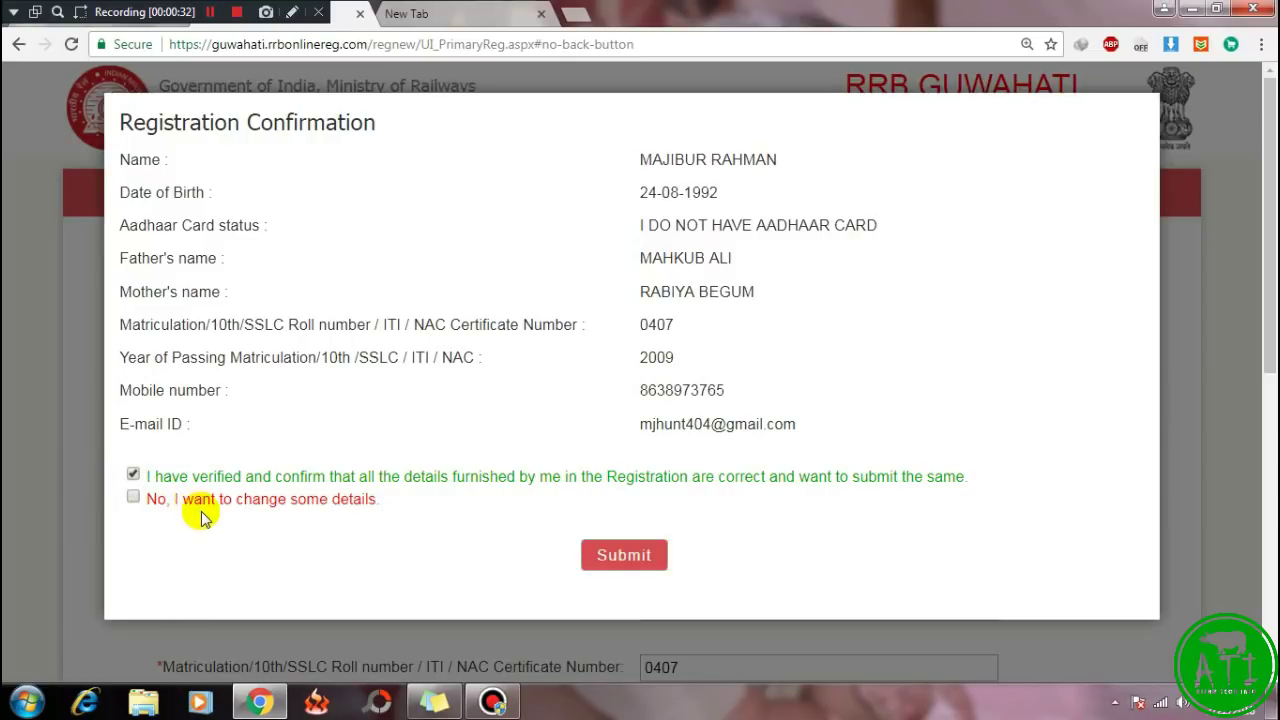
left_click(624, 555)
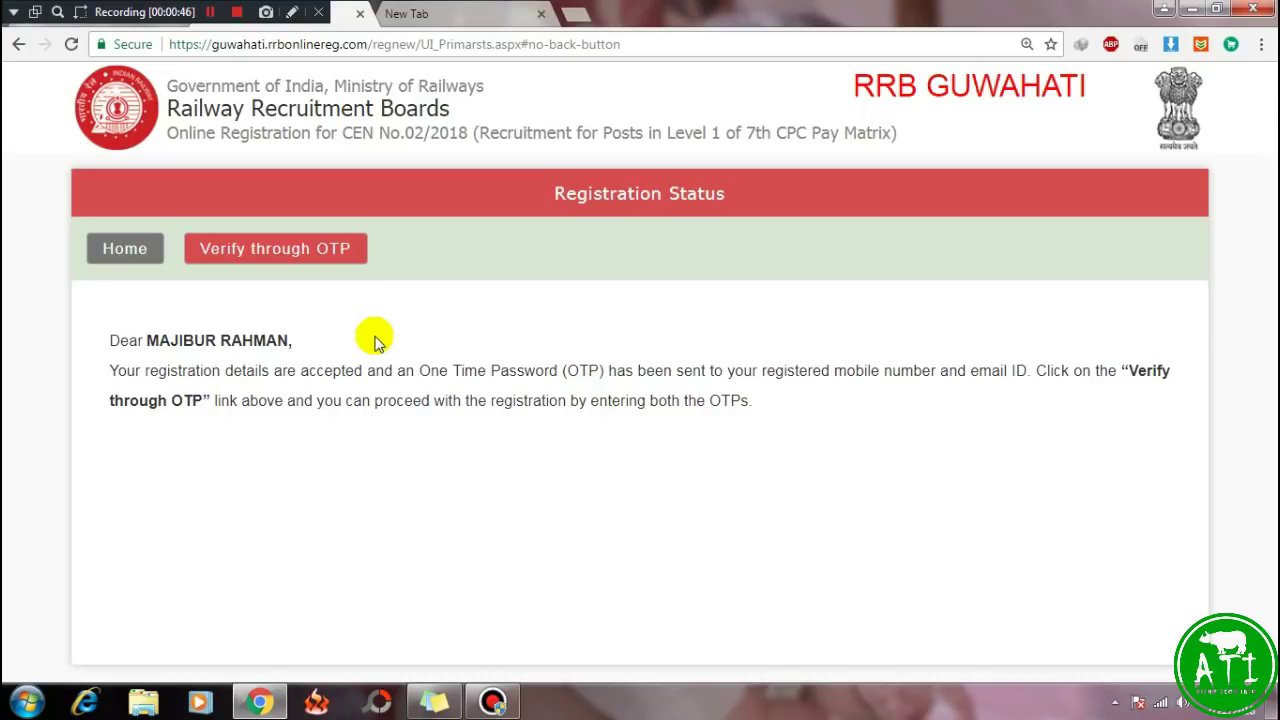
left_click(270, 252)
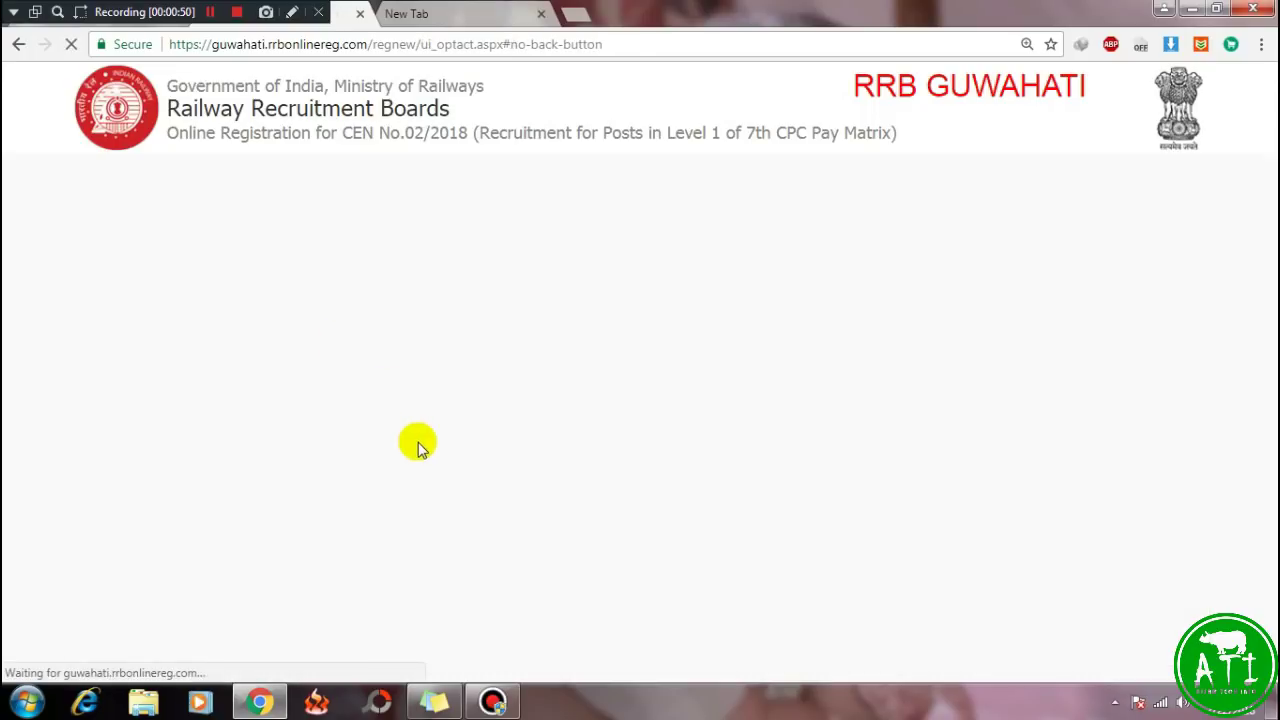
scroll(366, 371, "down", 2)
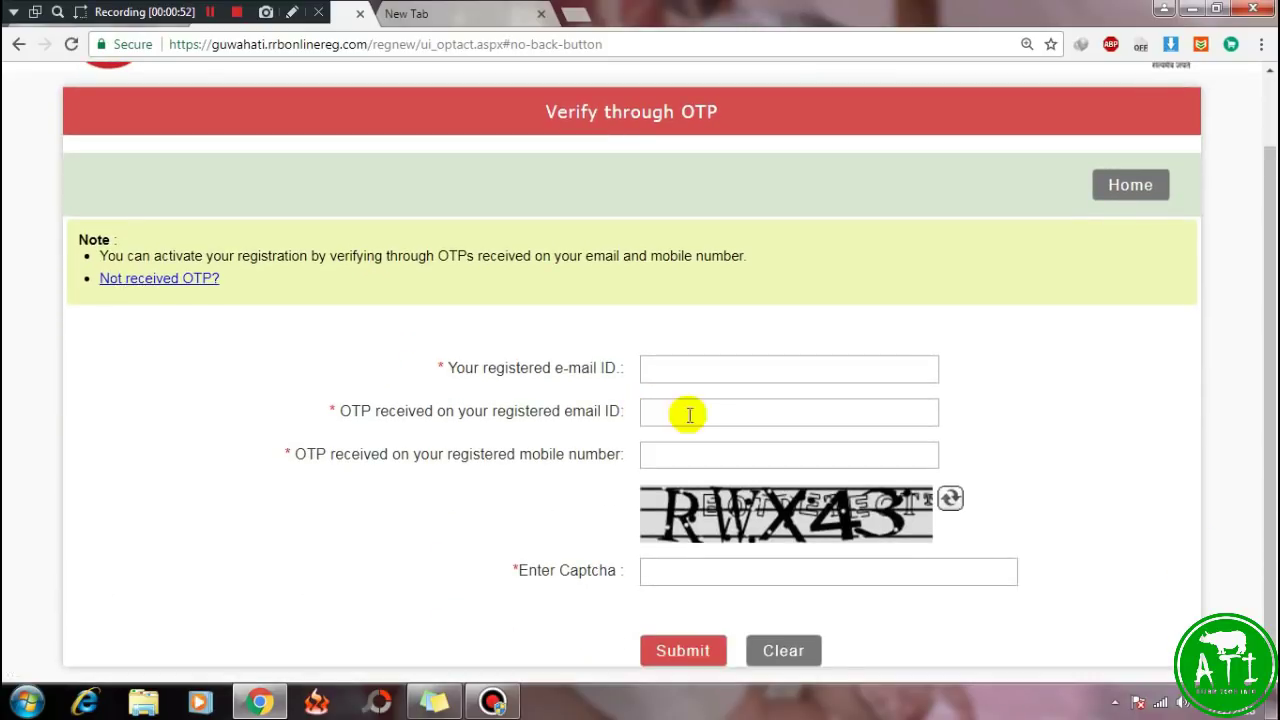
Enter the registered e-mail, both OTPs and the captcha, then submit verification.
left_click(672, 368)
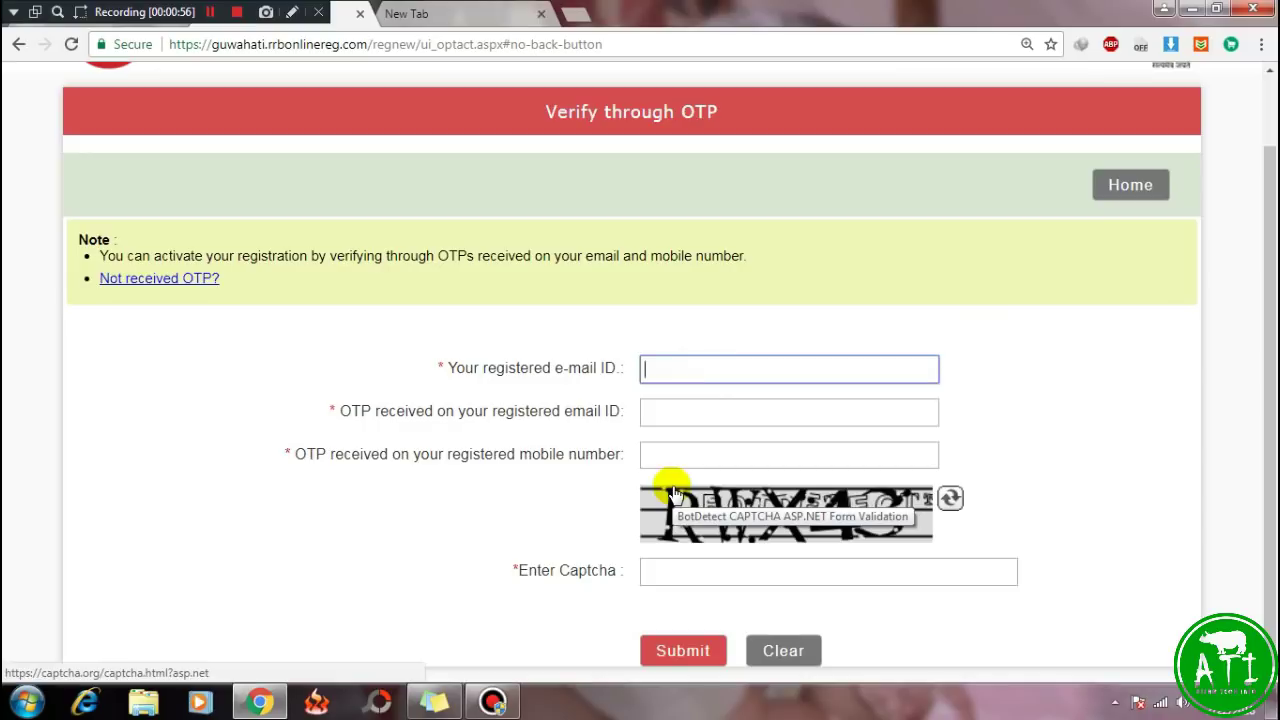
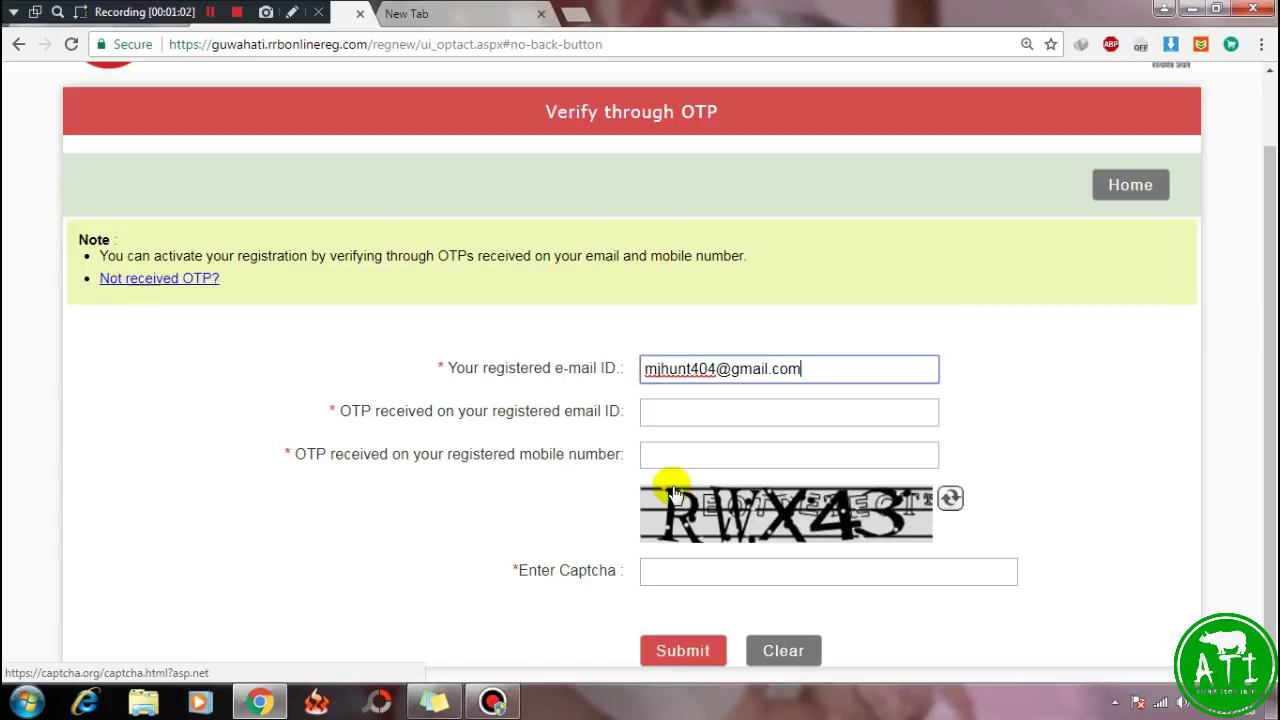
key("Tab")
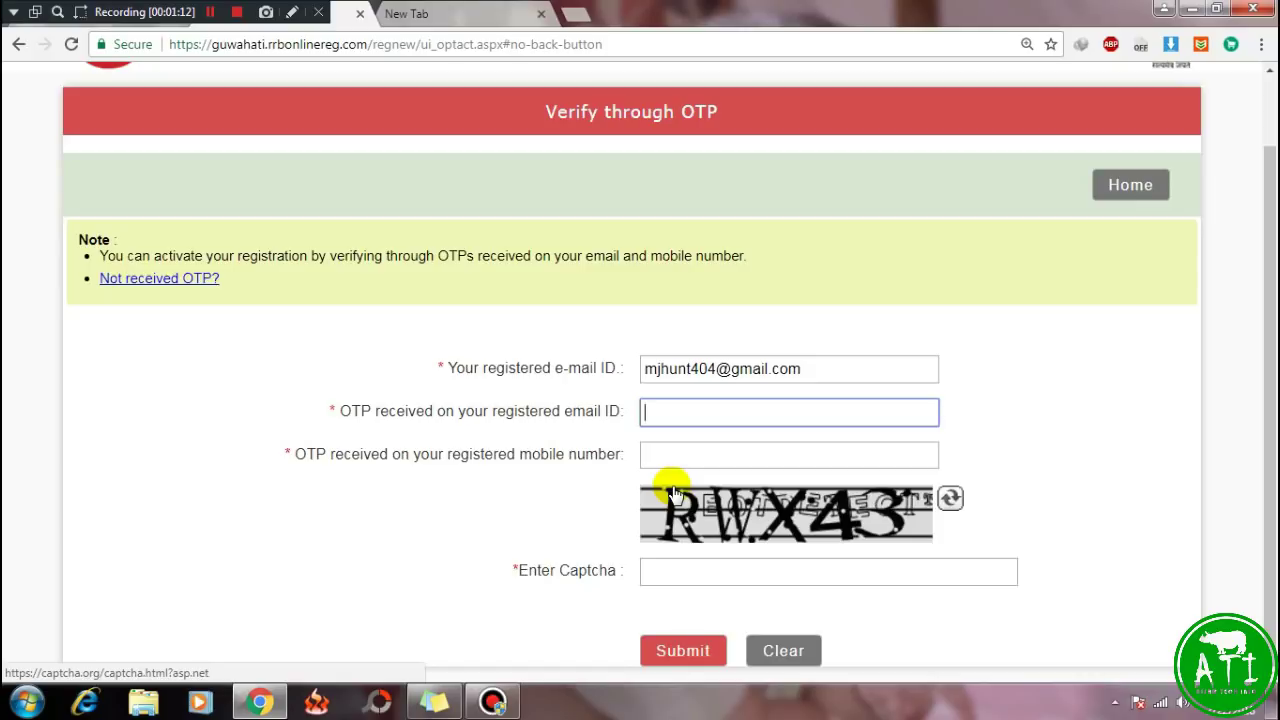
left_click(652, 412)
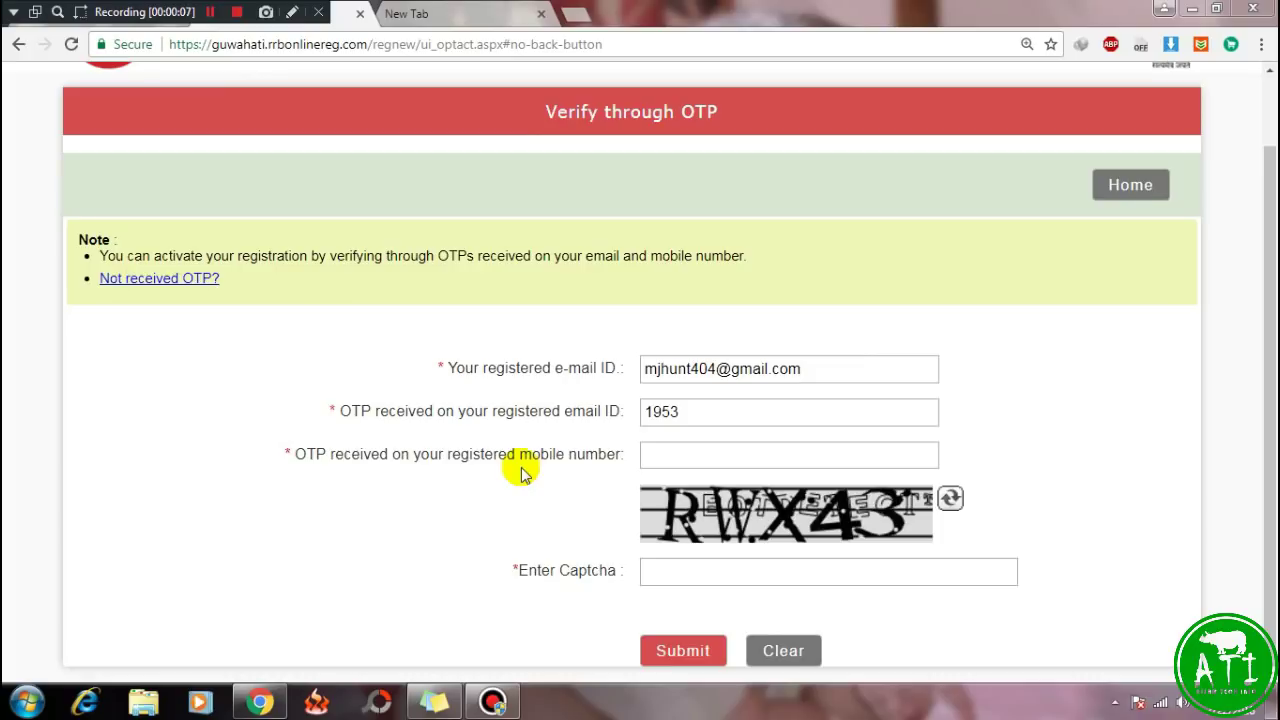
left_click(651, 454)
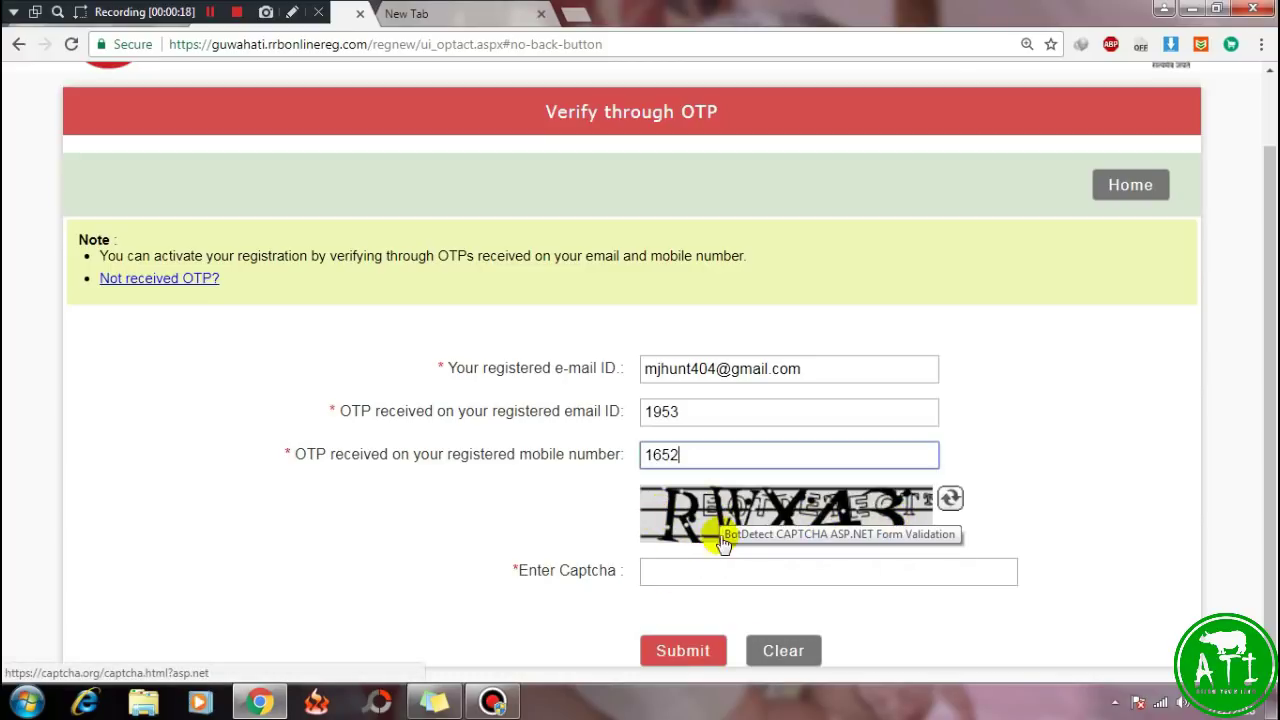
left_click(694, 571)
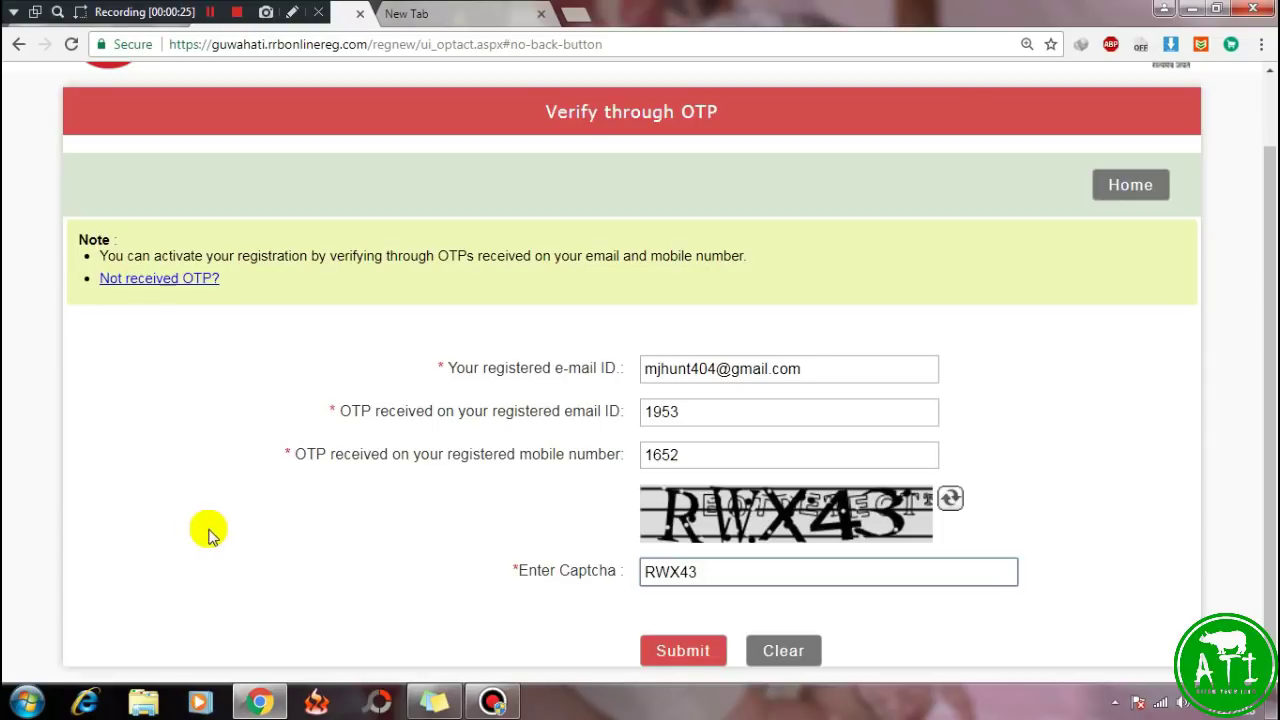
left_click(684, 652)
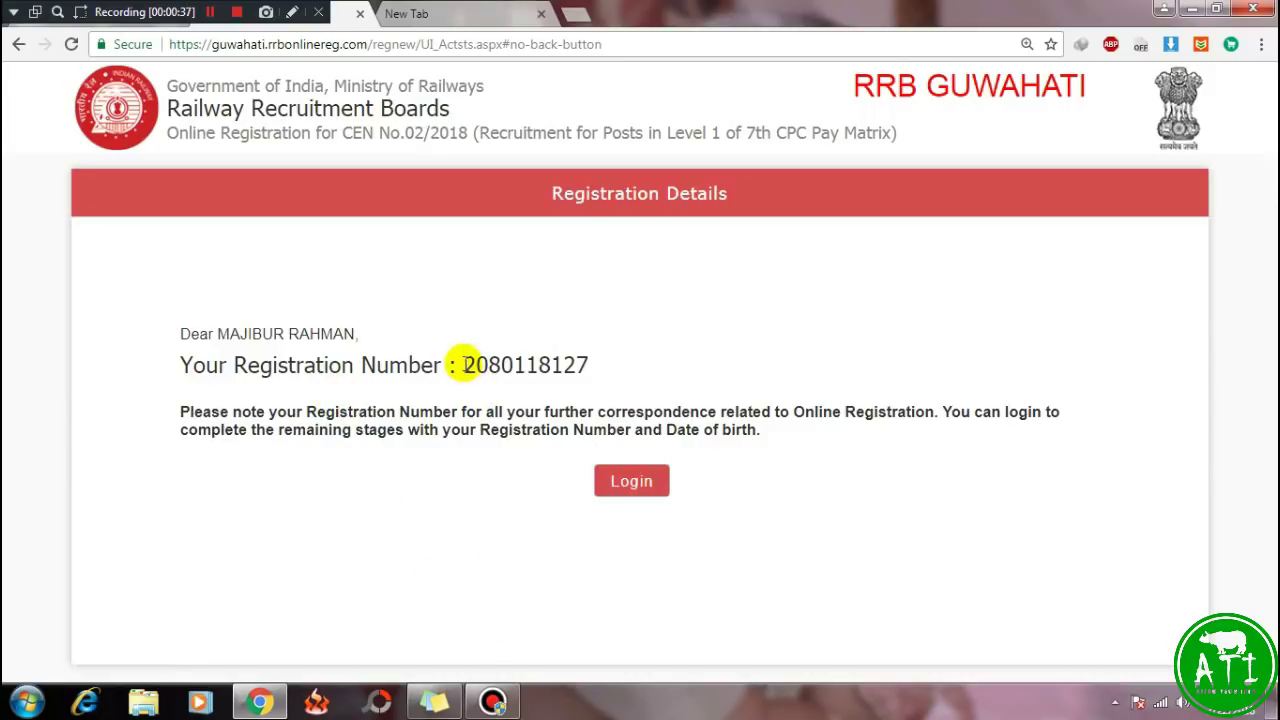
Note the new registration number and go to the Login page.
left_click_drag(457, 363, 630, 380)
left_click(656, 380)
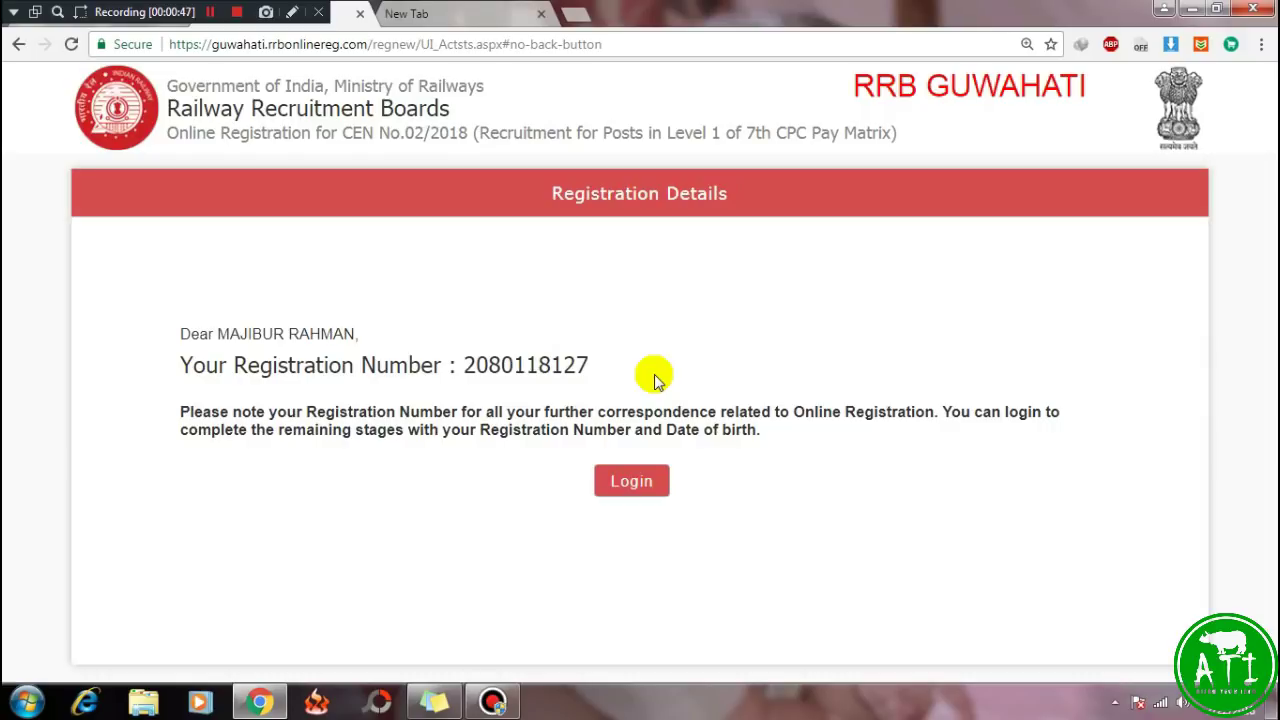
left_click(631, 485)
left_click(631, 483)
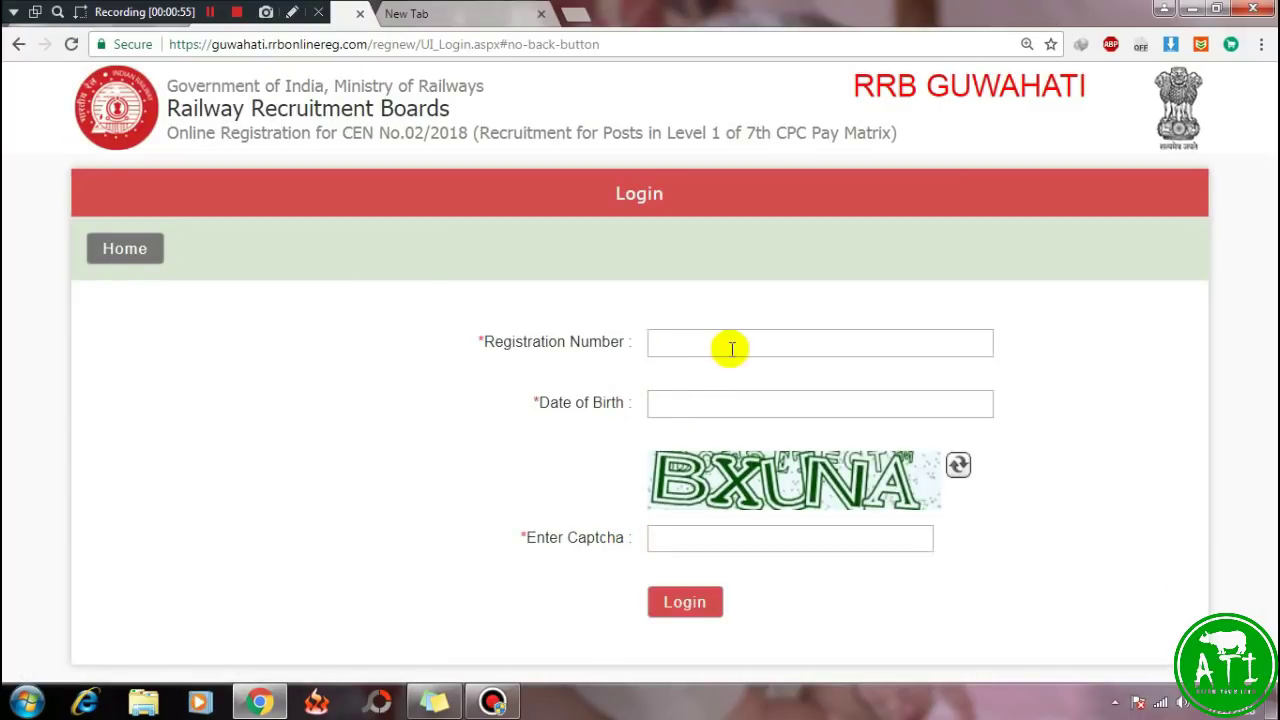
Log in with the registration number, an August date of birth from the calendar, and the captcha.
left_click(663, 339)
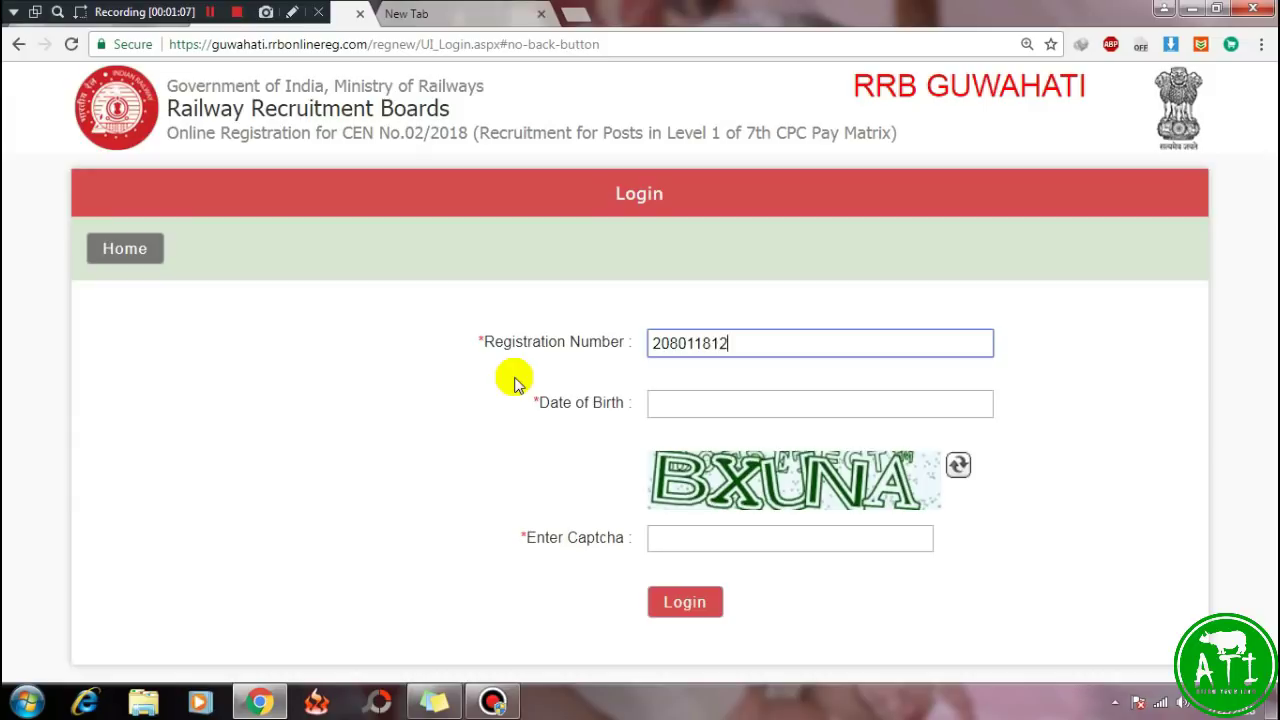
left_click(680, 401)
left_click(760, 448)
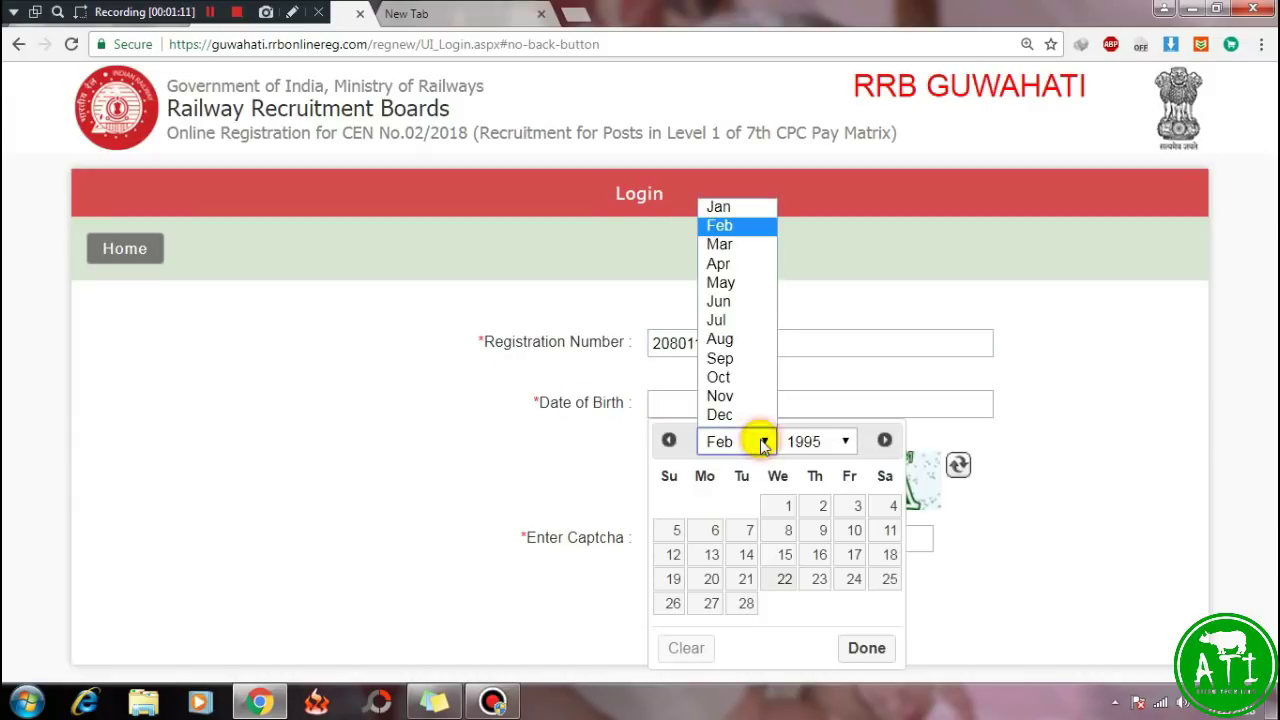
left_click(725, 340)
left_click(838, 443)
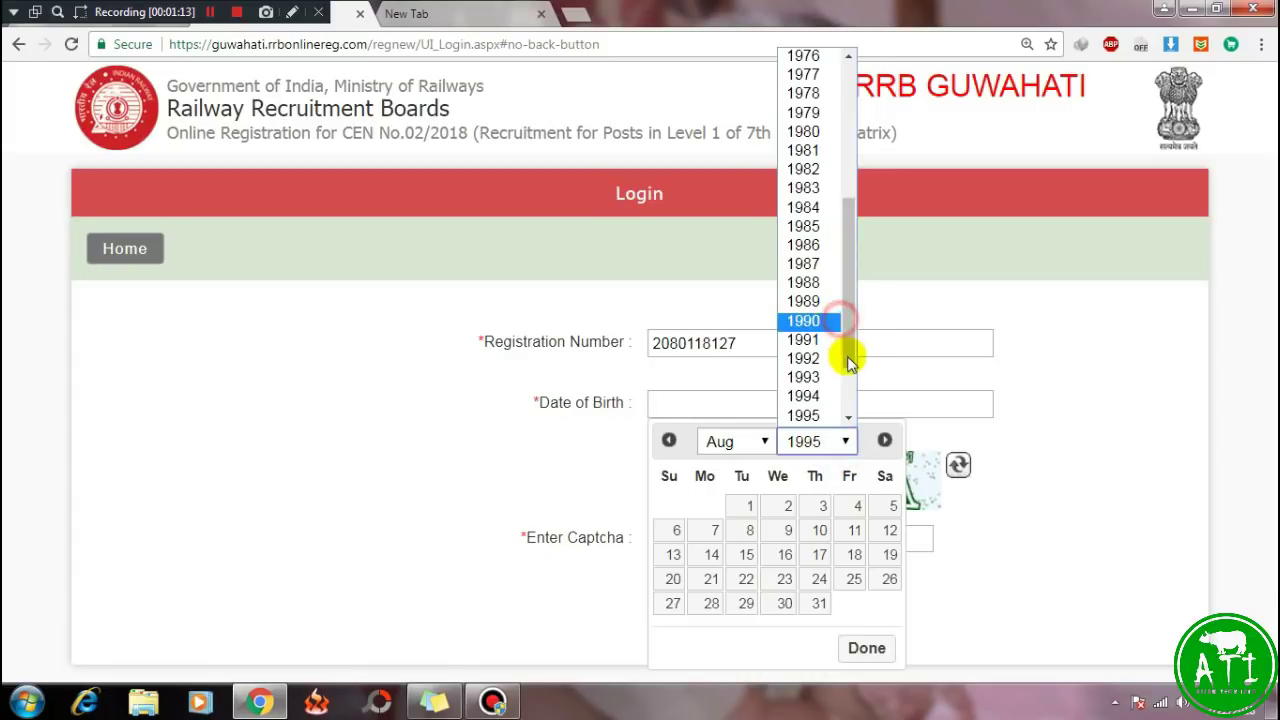
left_click(803, 359)
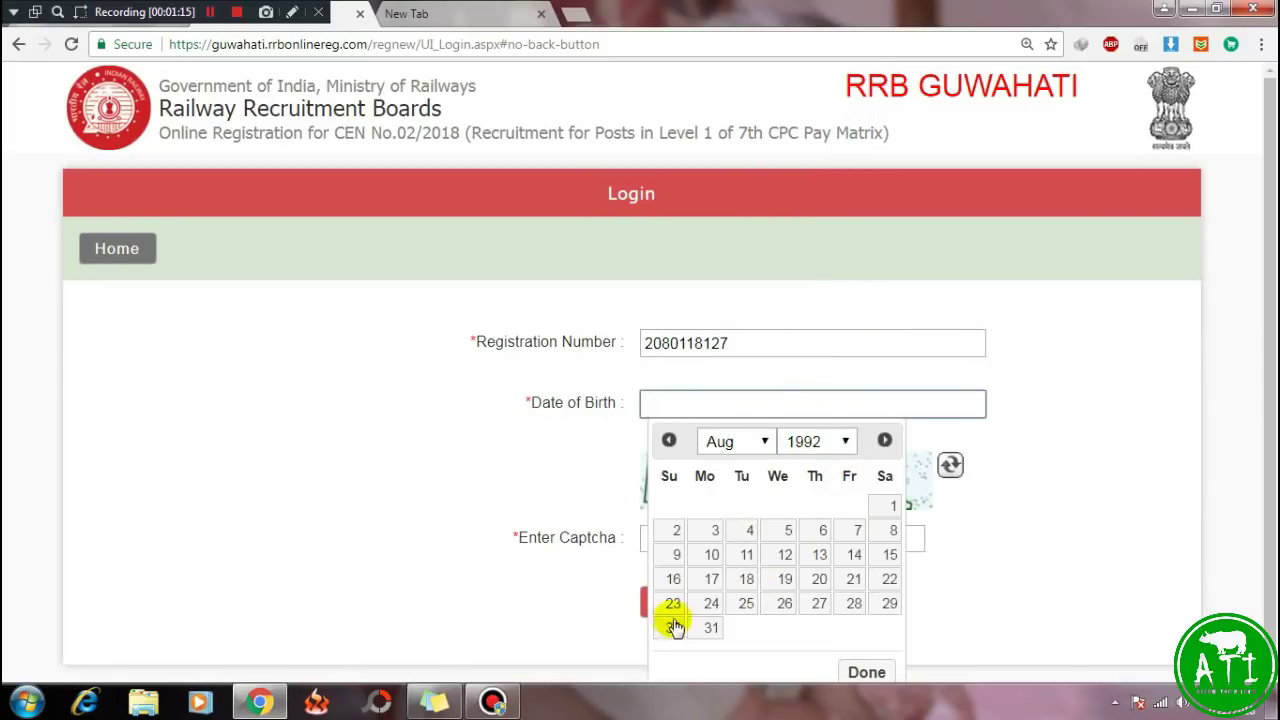
left_click(710, 603)
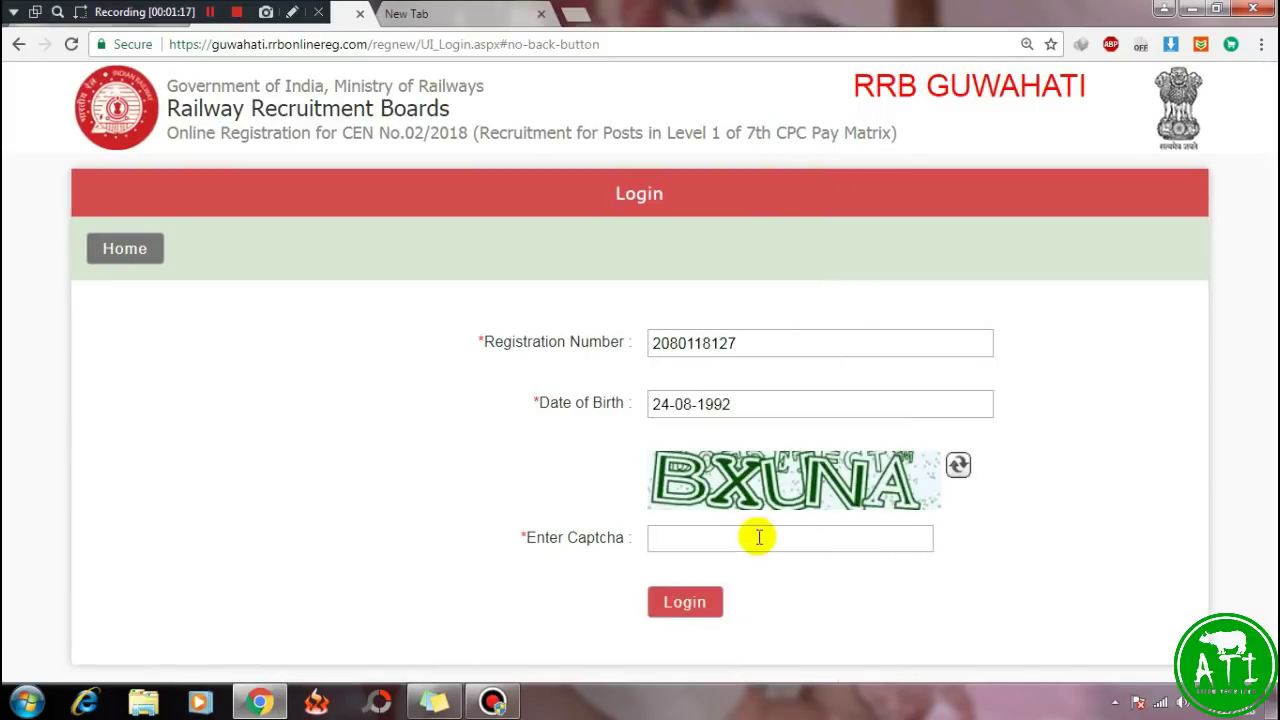
left_click(714, 535)
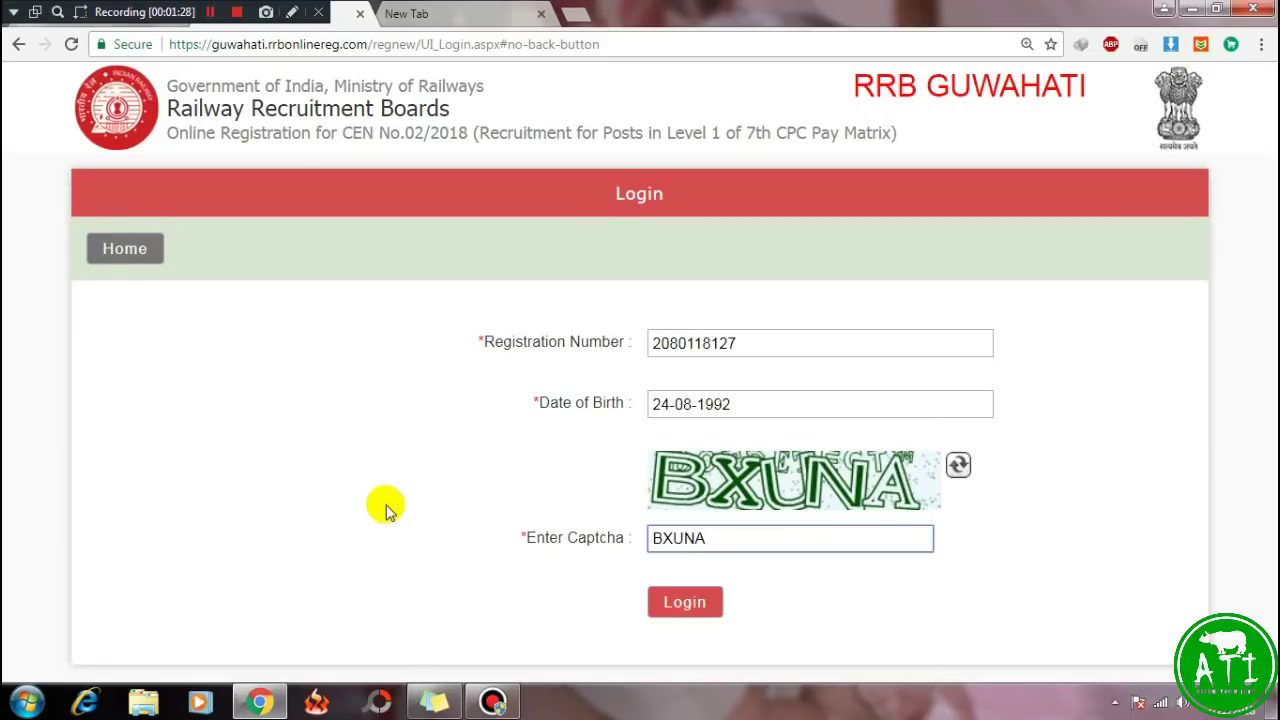
left_click(672, 604)
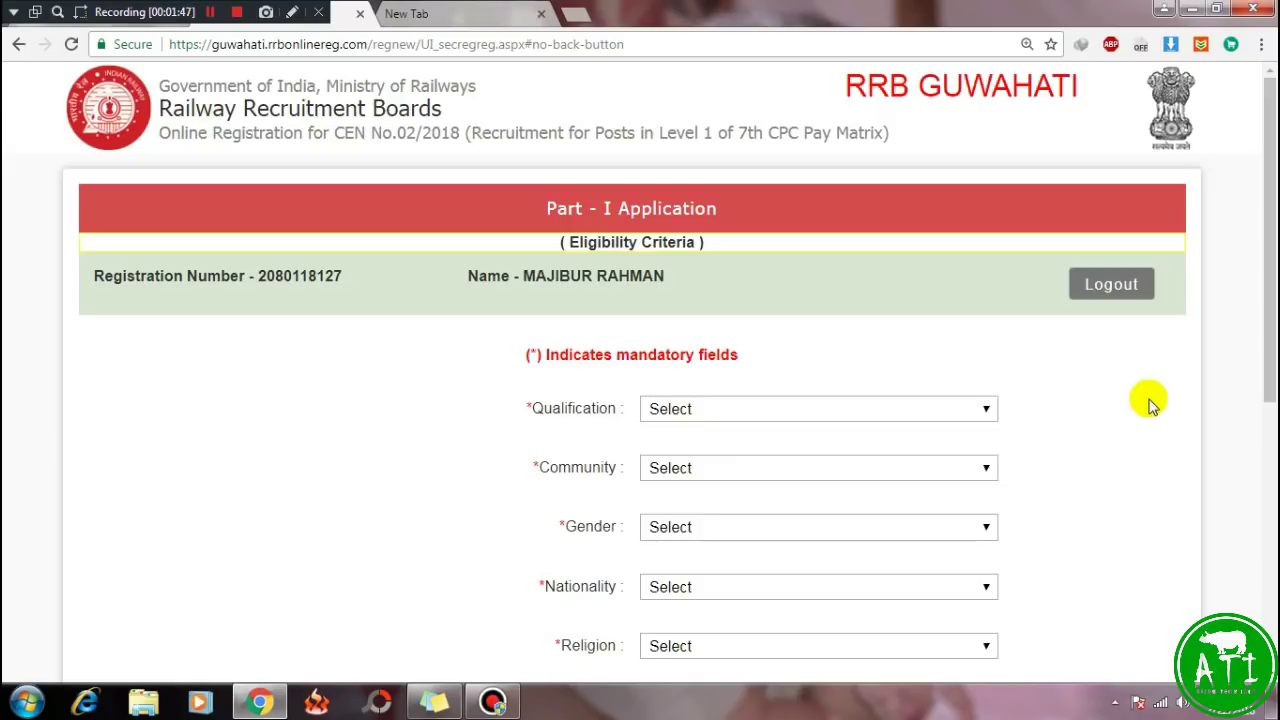
Set Qualification to 10th PASS ONLY, Community to UR (UNRESERVED) and Gender to MALE.
scroll(1150, 405, "down", 2)
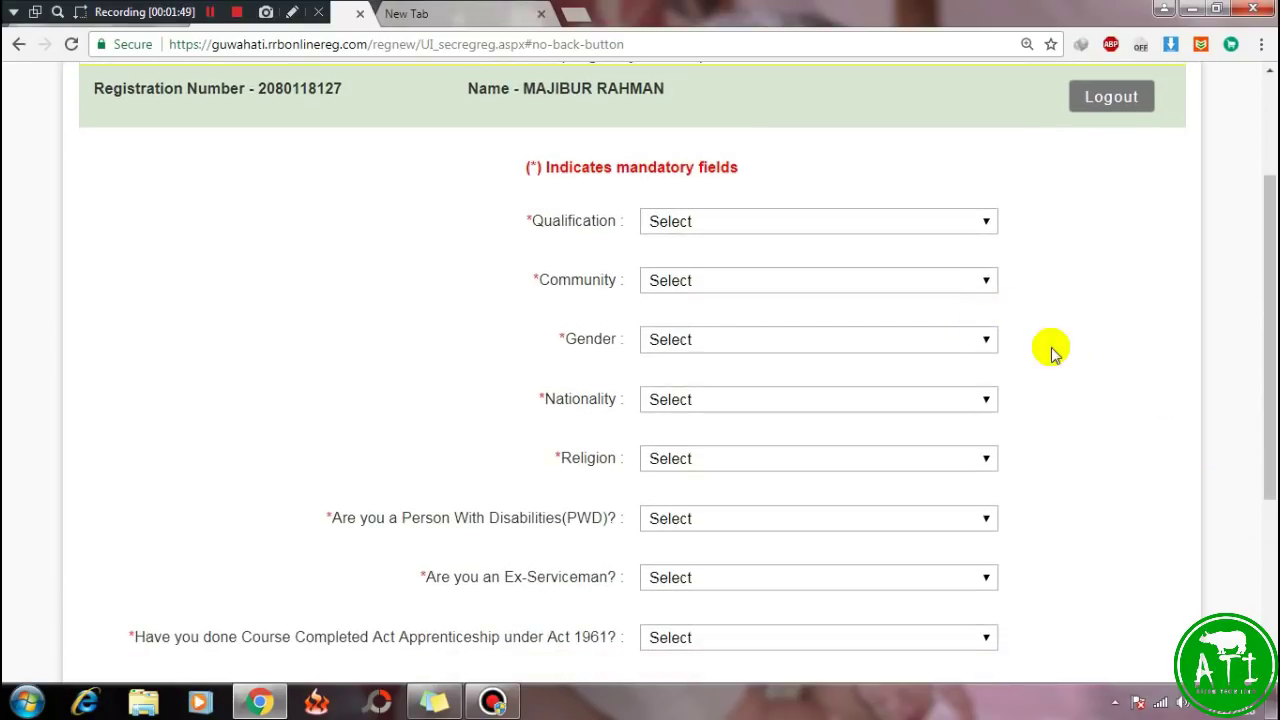
scroll(1000, 310, "down", 1)
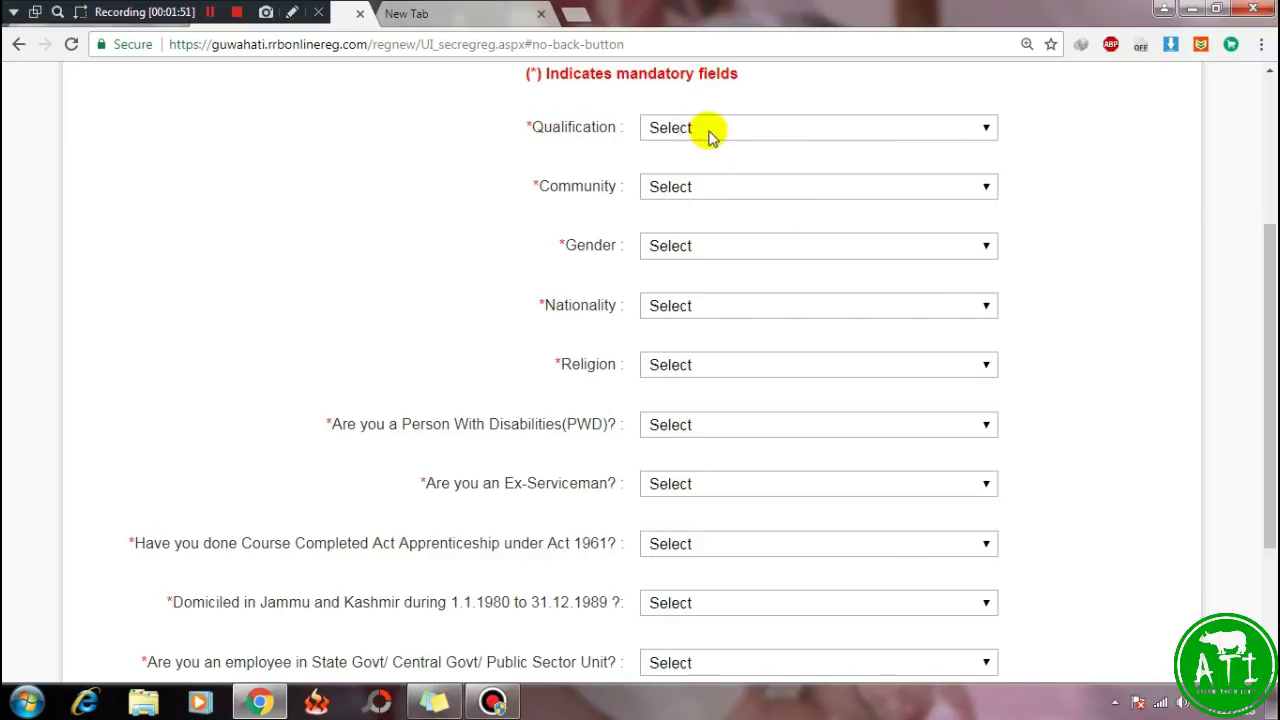
left_click(800, 130)
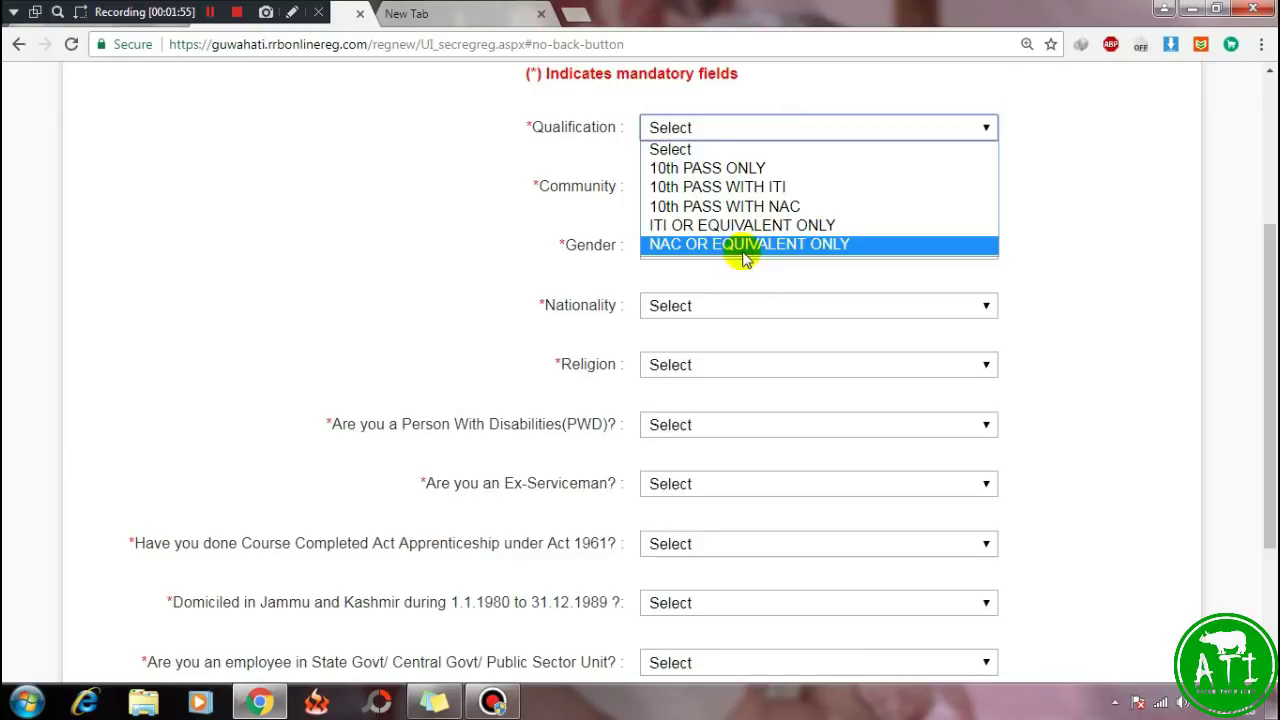
left_click(711, 172)
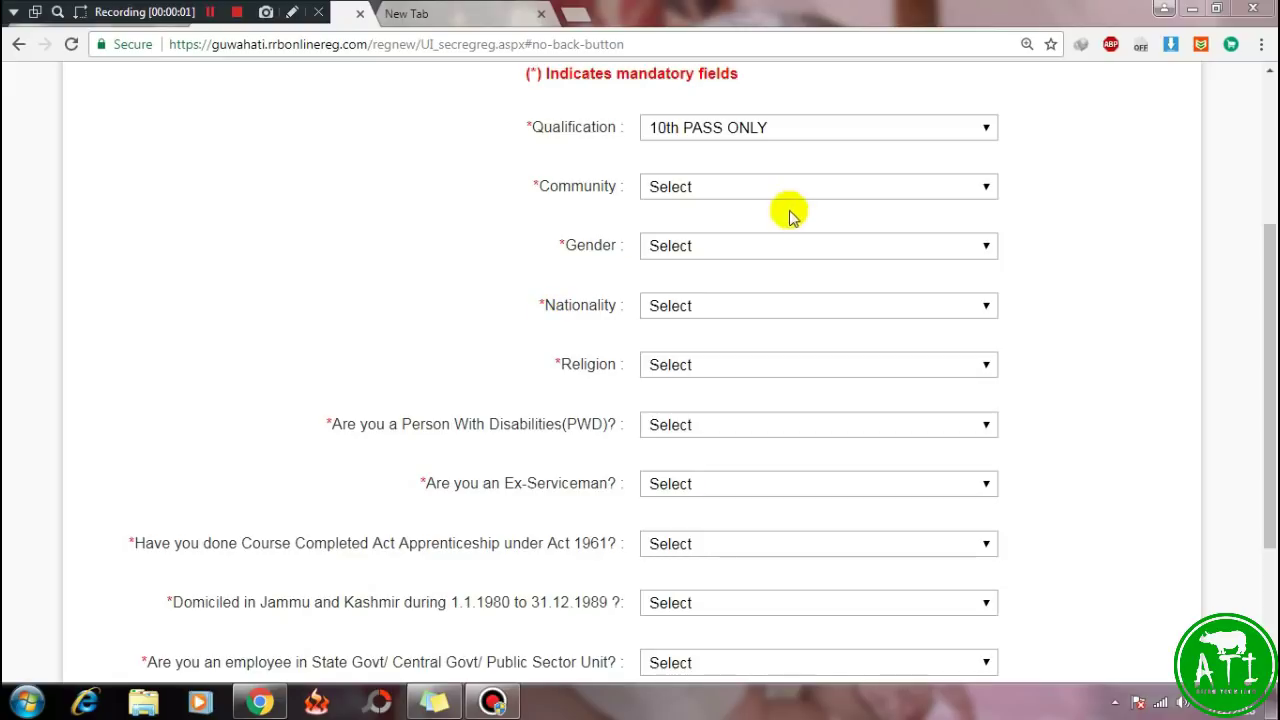
left_click(760, 185)
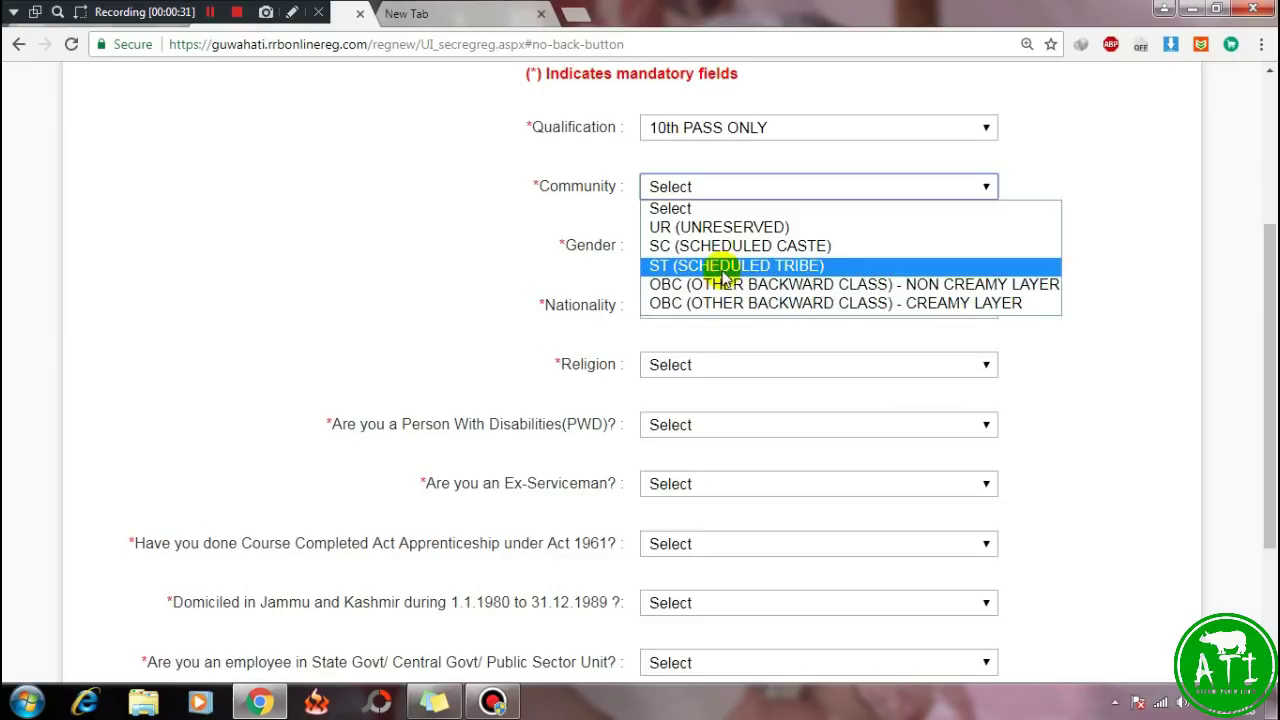
left_click(667, 224)
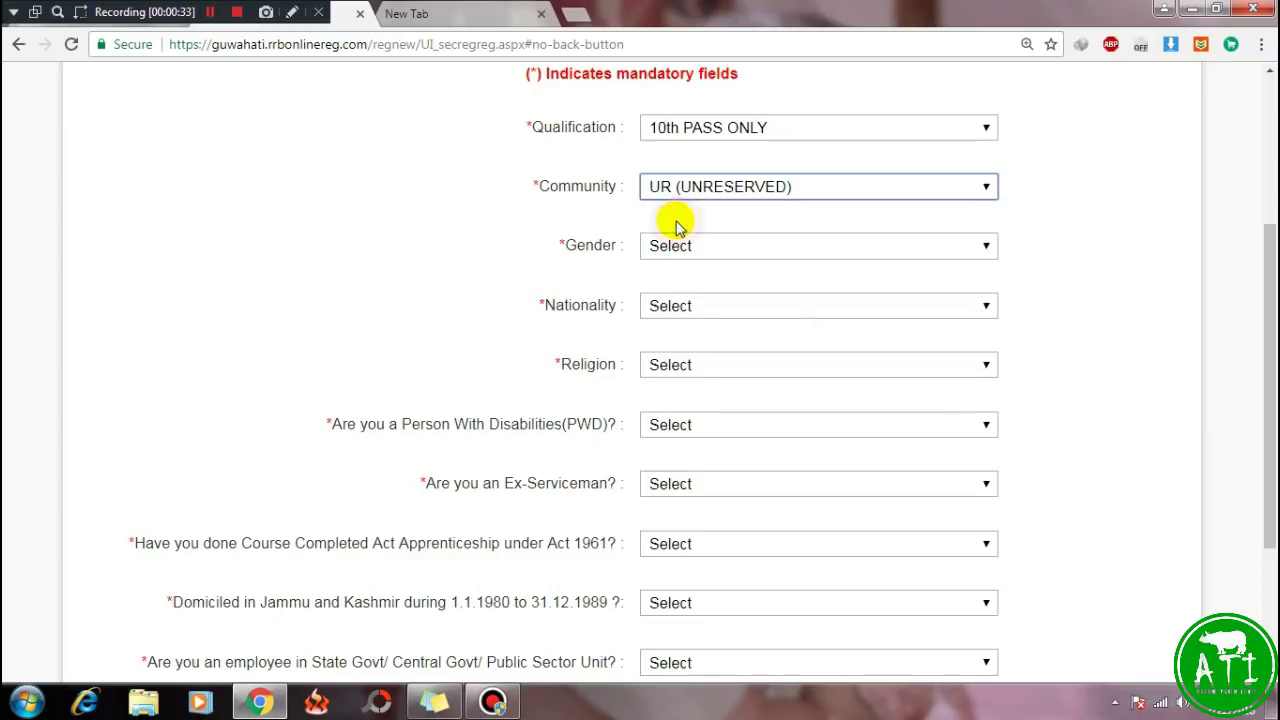
left_click(766, 245)
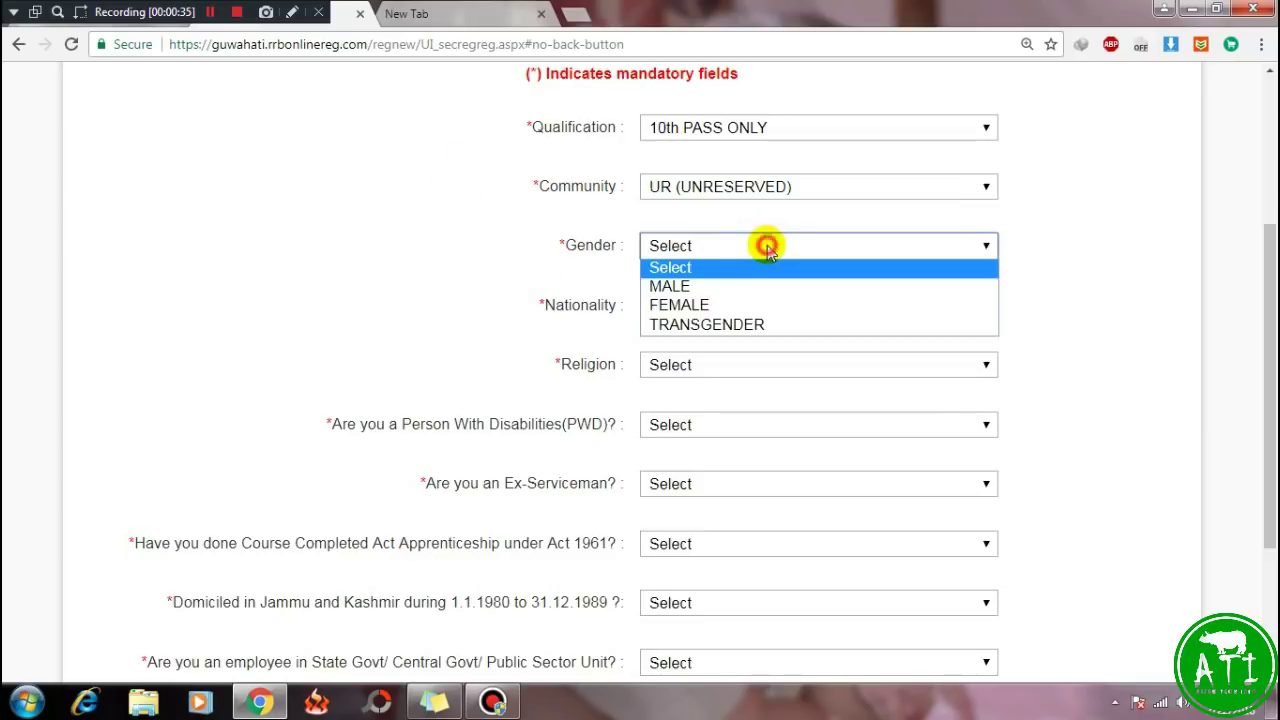
left_click(666, 286)
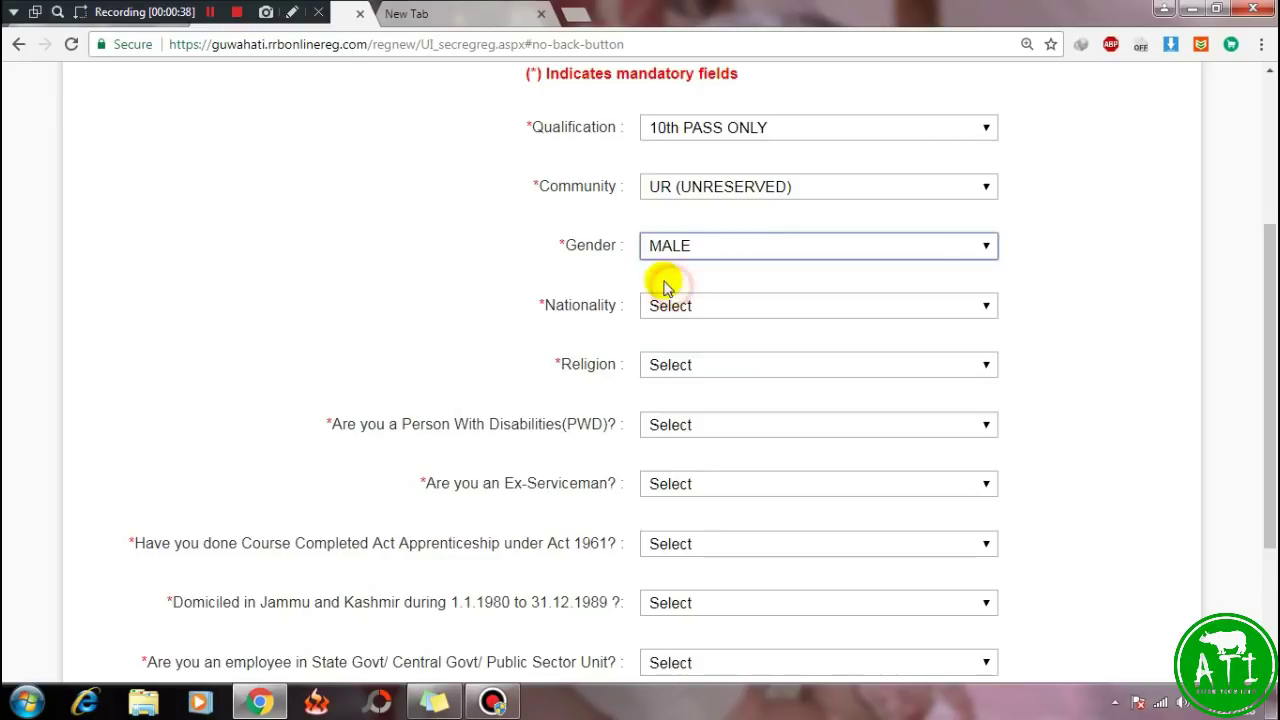
Choose CITIZEN OF INDIA nationality and MUSLIM religion, and answer NO for PWD and Ex-Serviceman.
left_click(760, 312)
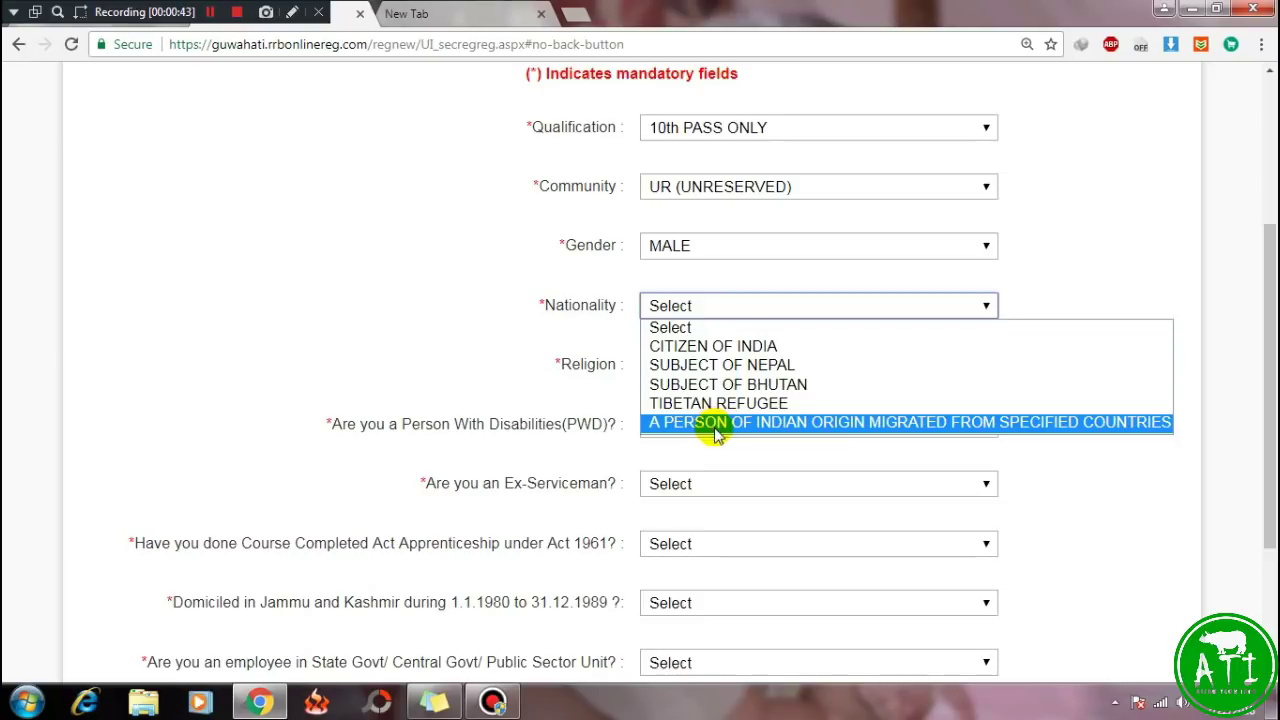
left_click(718, 348)
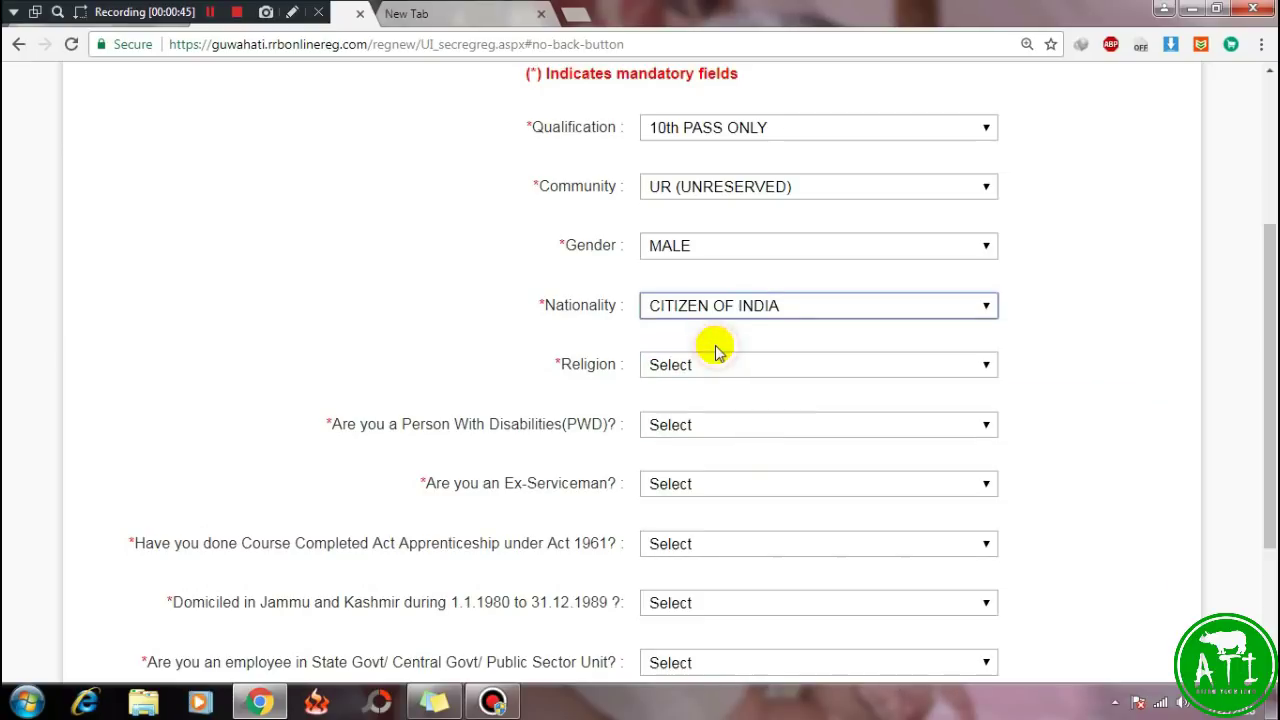
left_click(724, 365)
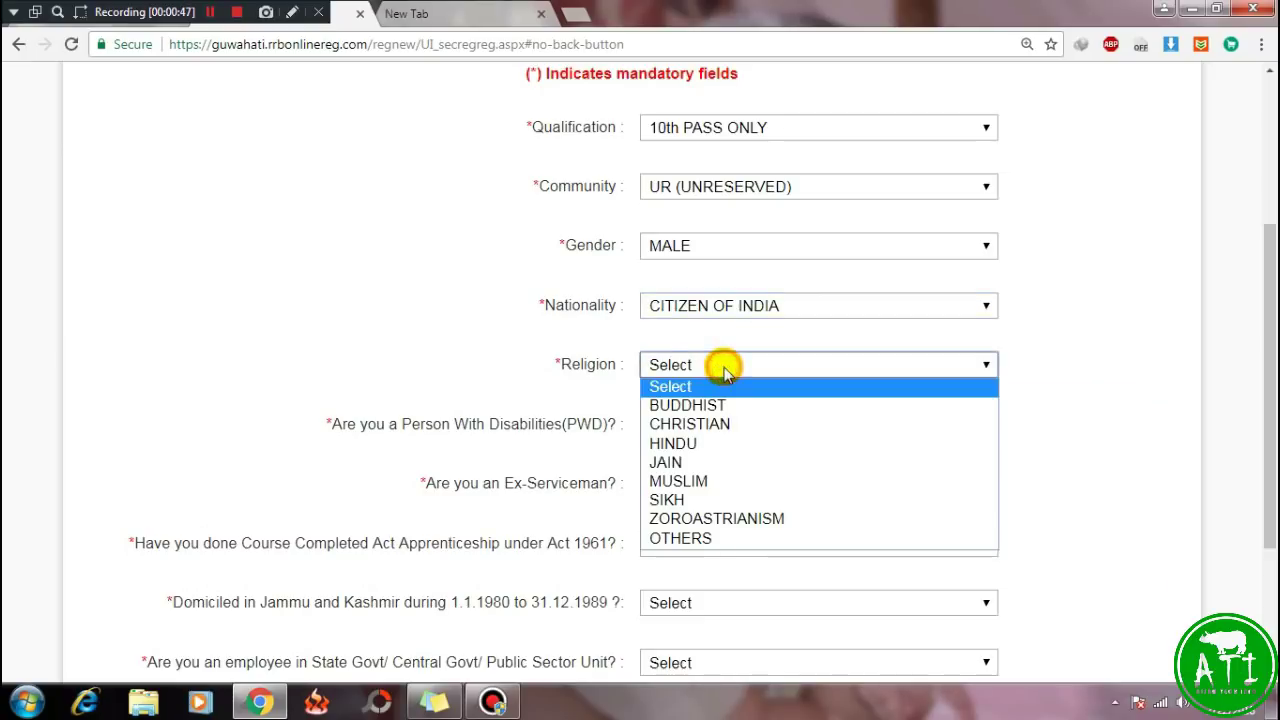
left_click(686, 482)
scroll(357, 166, "down", 1)
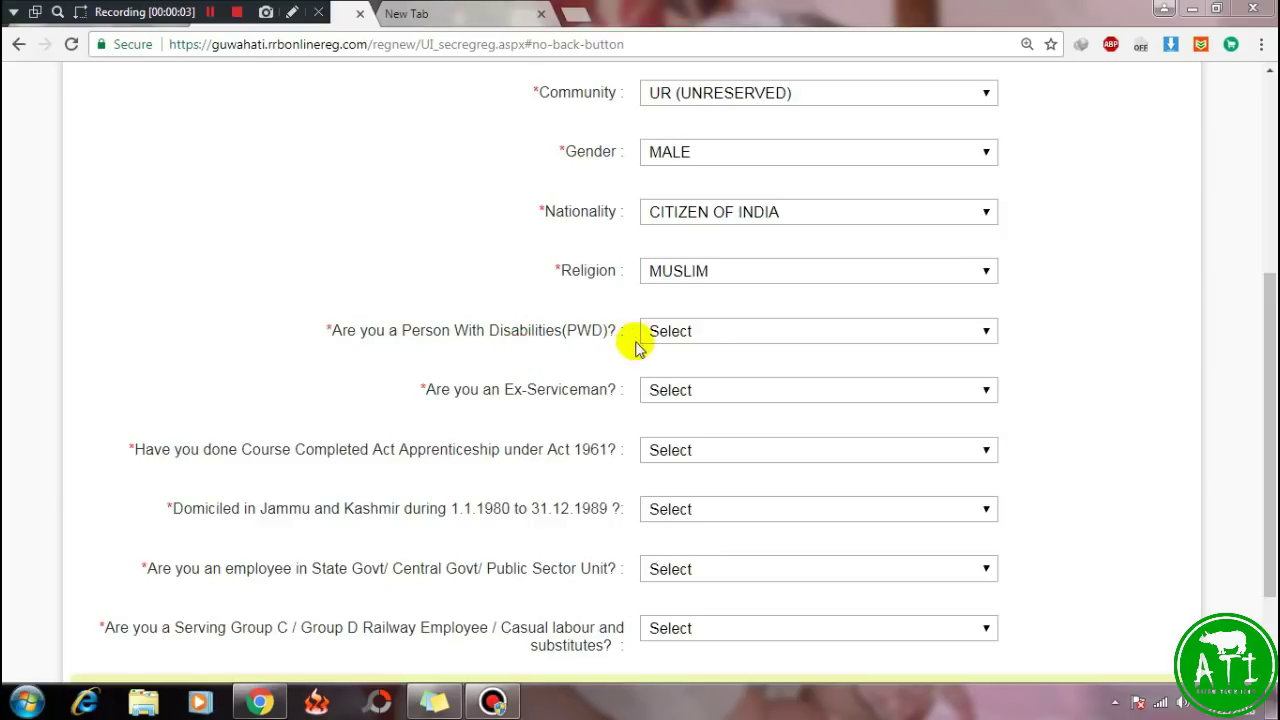
left_click(722, 336)
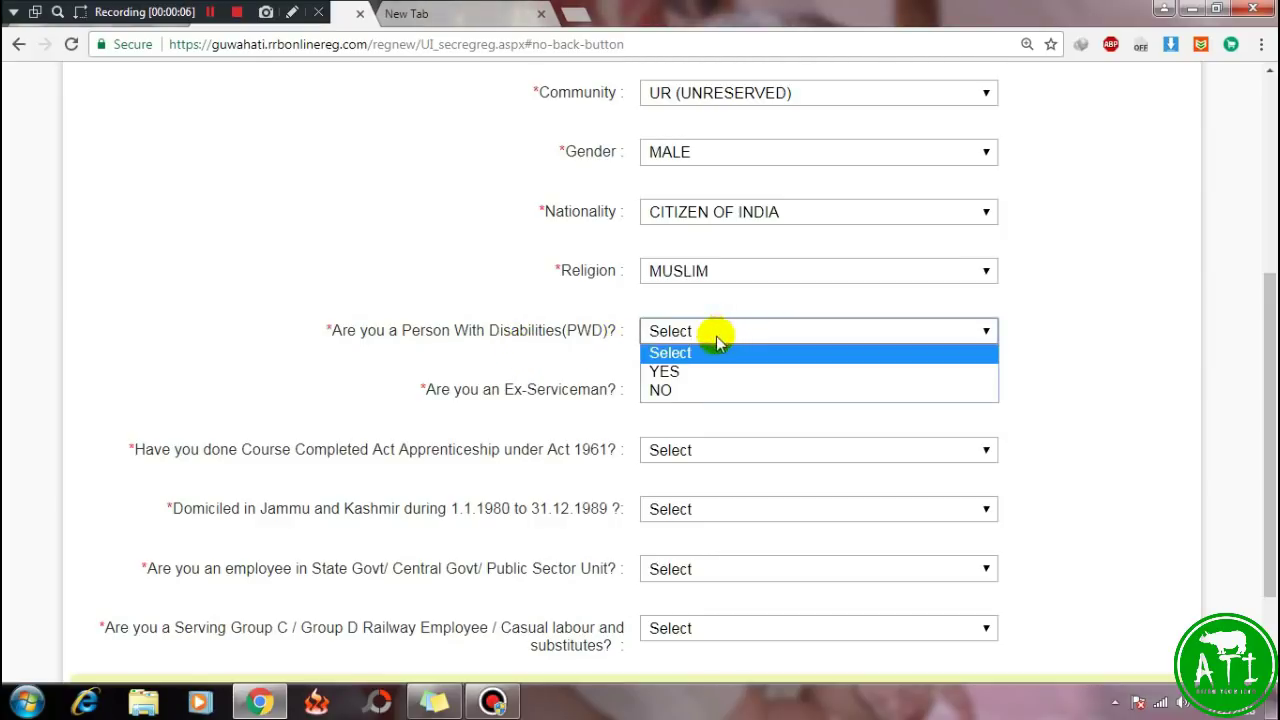
left_click(676, 389)
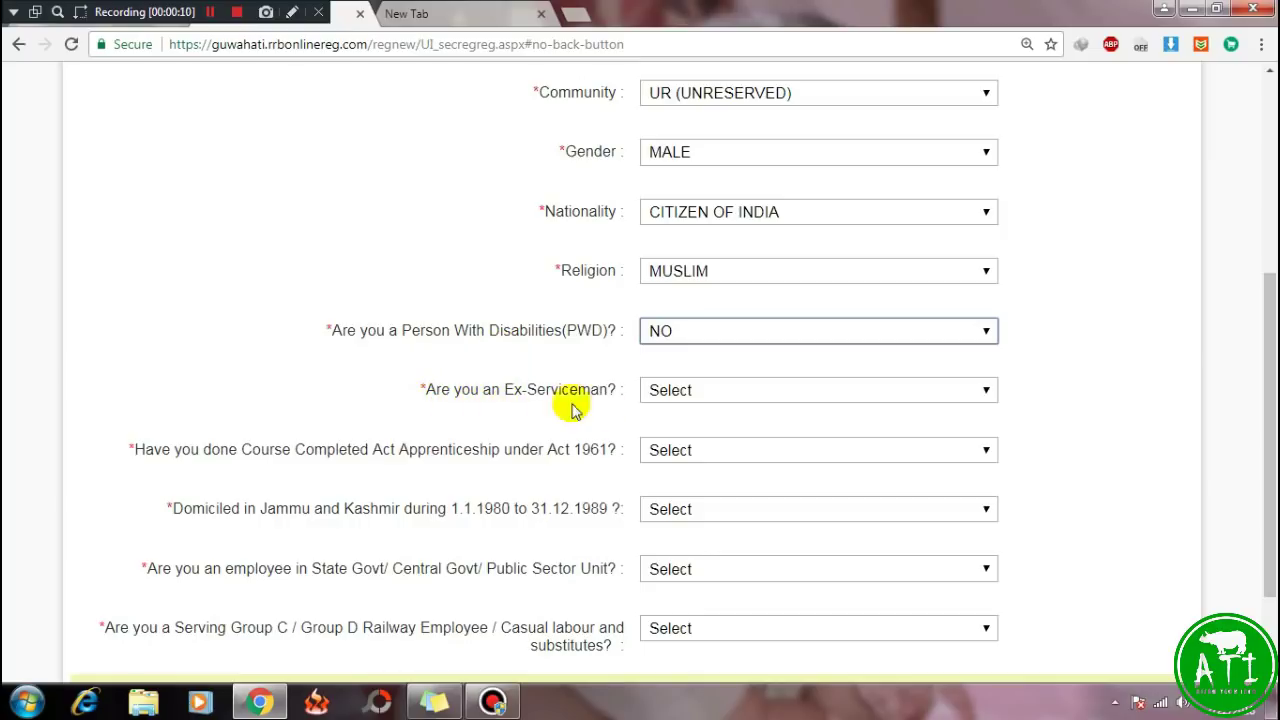
left_click(722, 394)
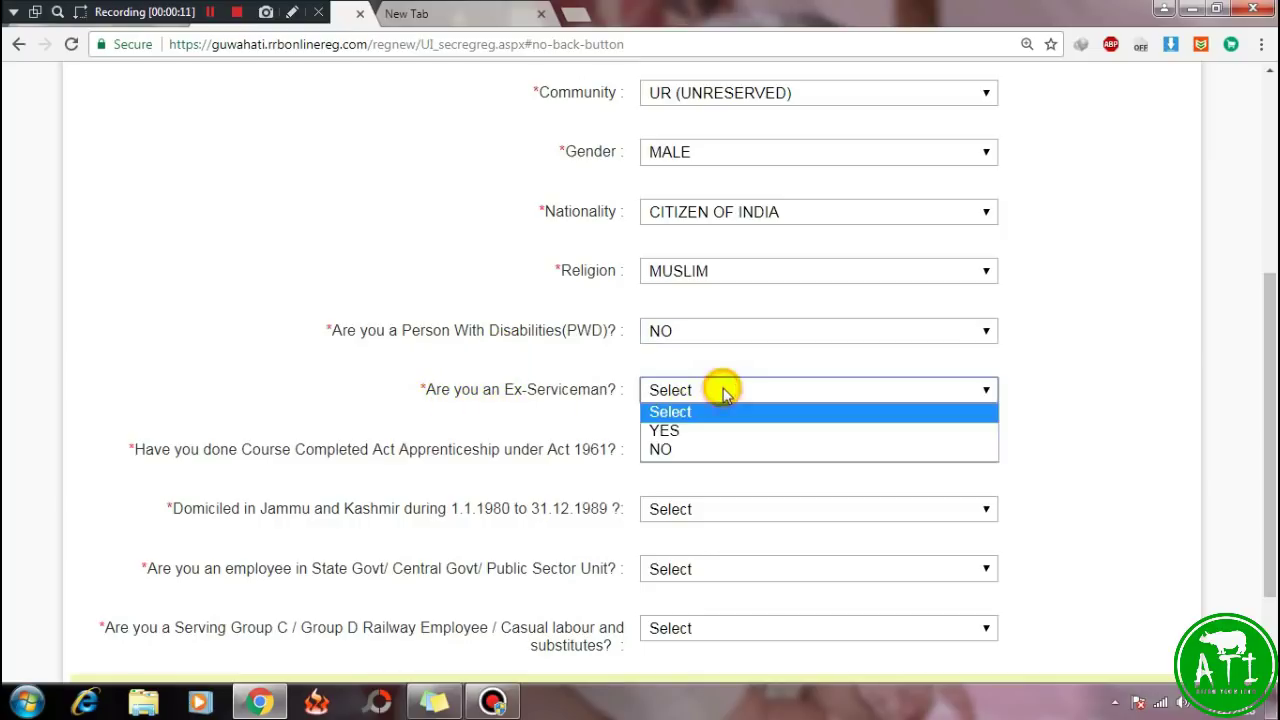
left_click(680, 455)
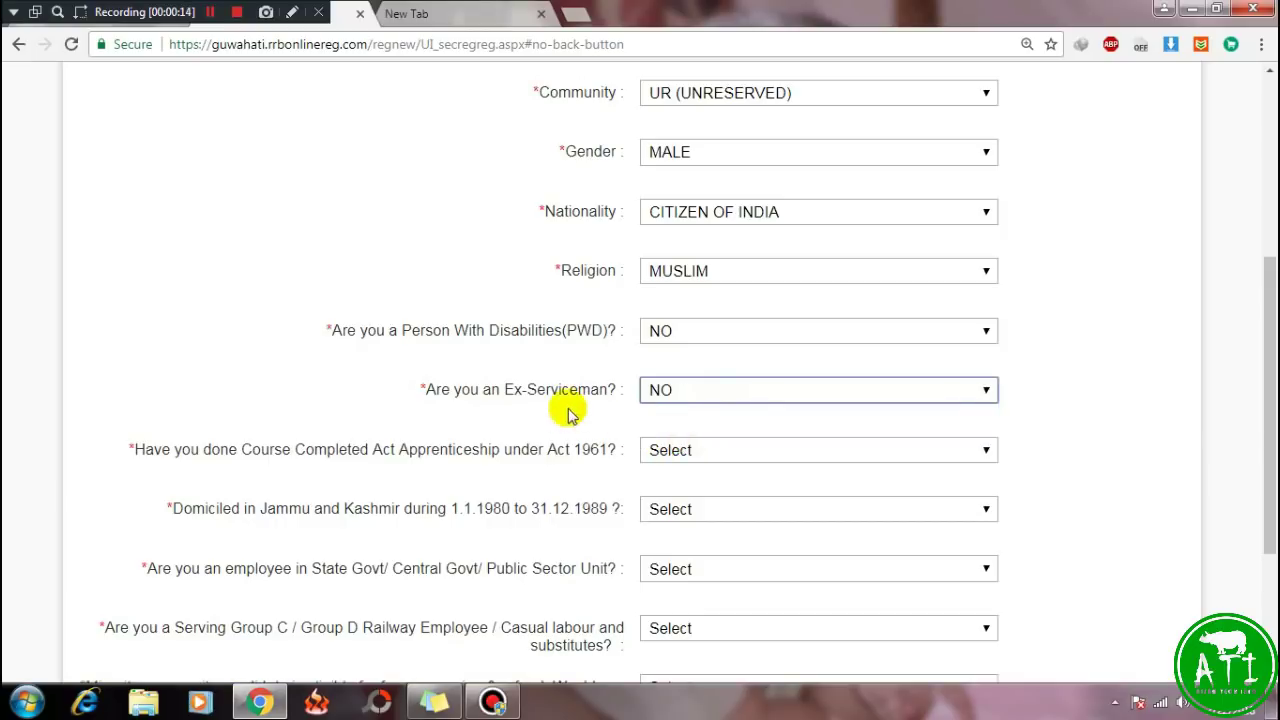
scroll(483, 460, "down", 1)
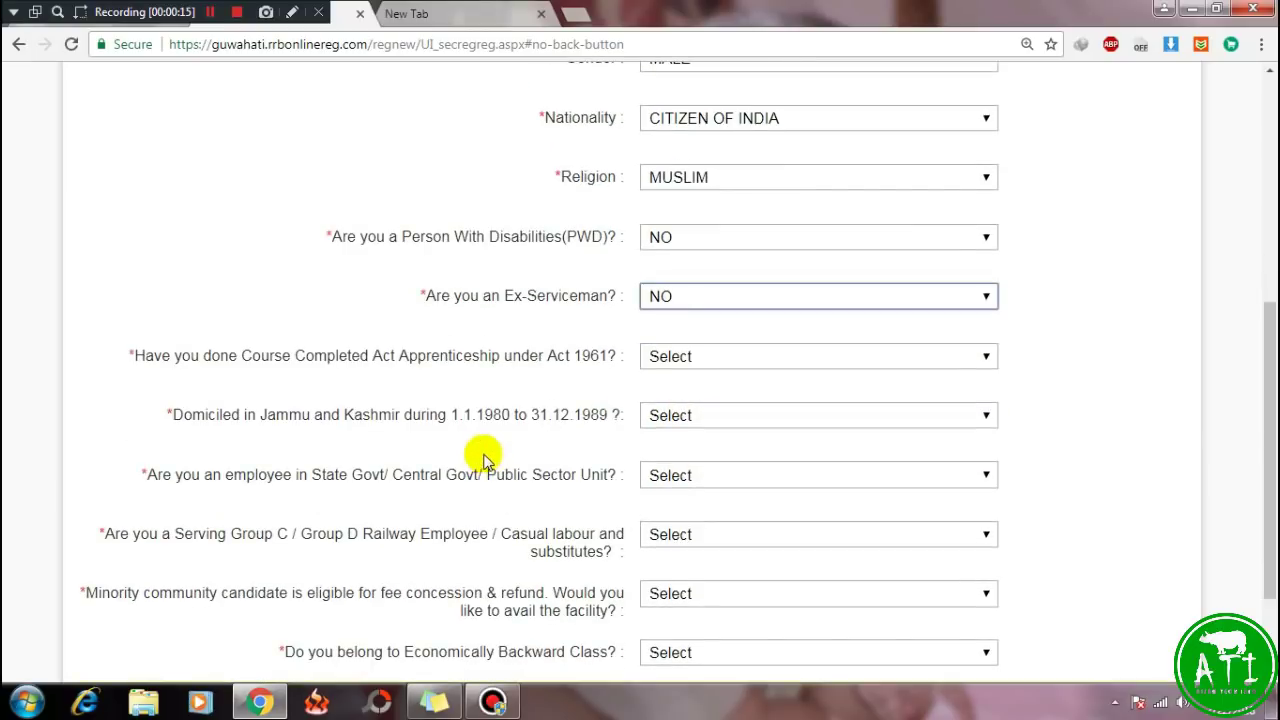
Answer NO to the Apprenticeship and Jammu and Kashmir domicile questions.
left_click(712, 357)
left_click(667, 418)
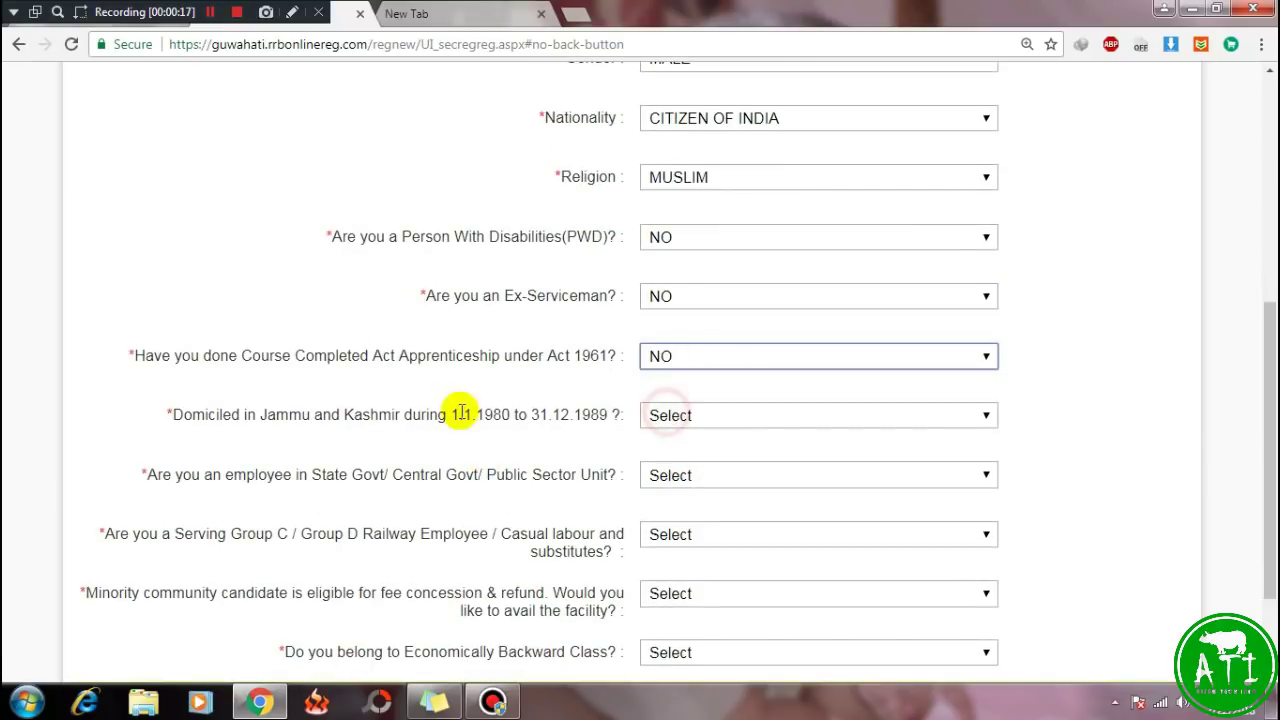
left_click(766, 418)
left_click(668, 474)
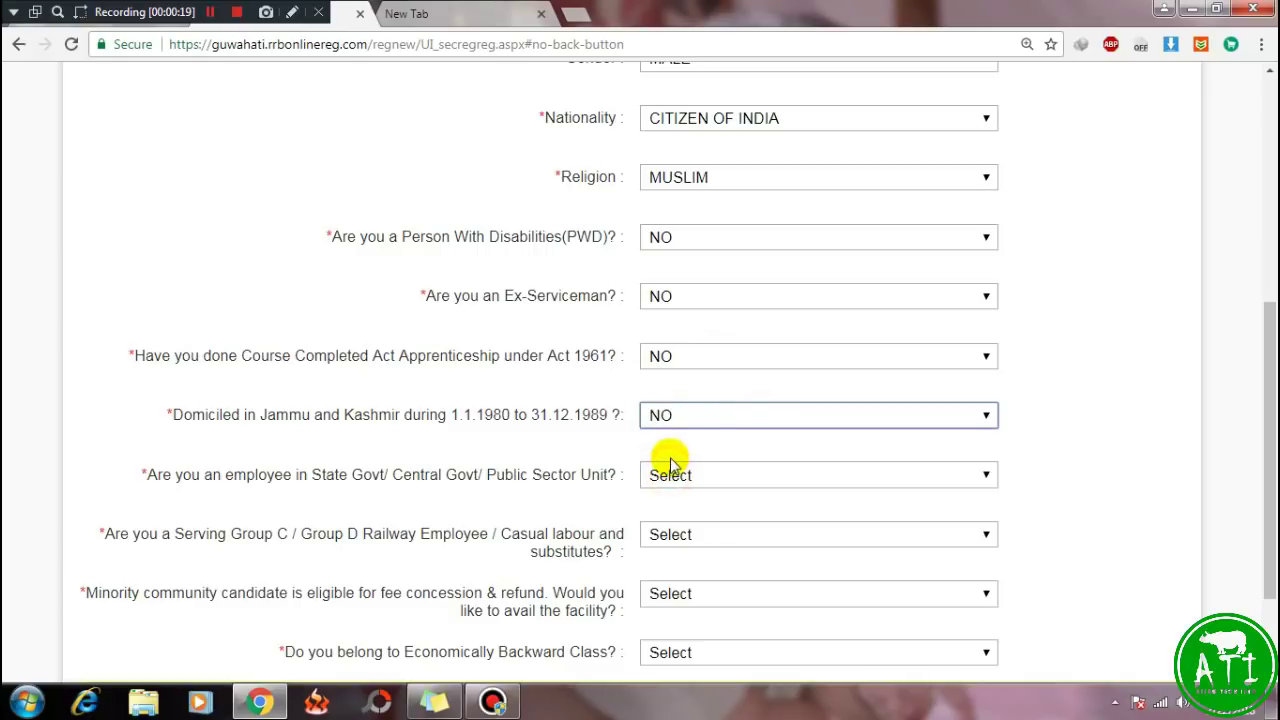
scroll(640, 450, "down", 1)
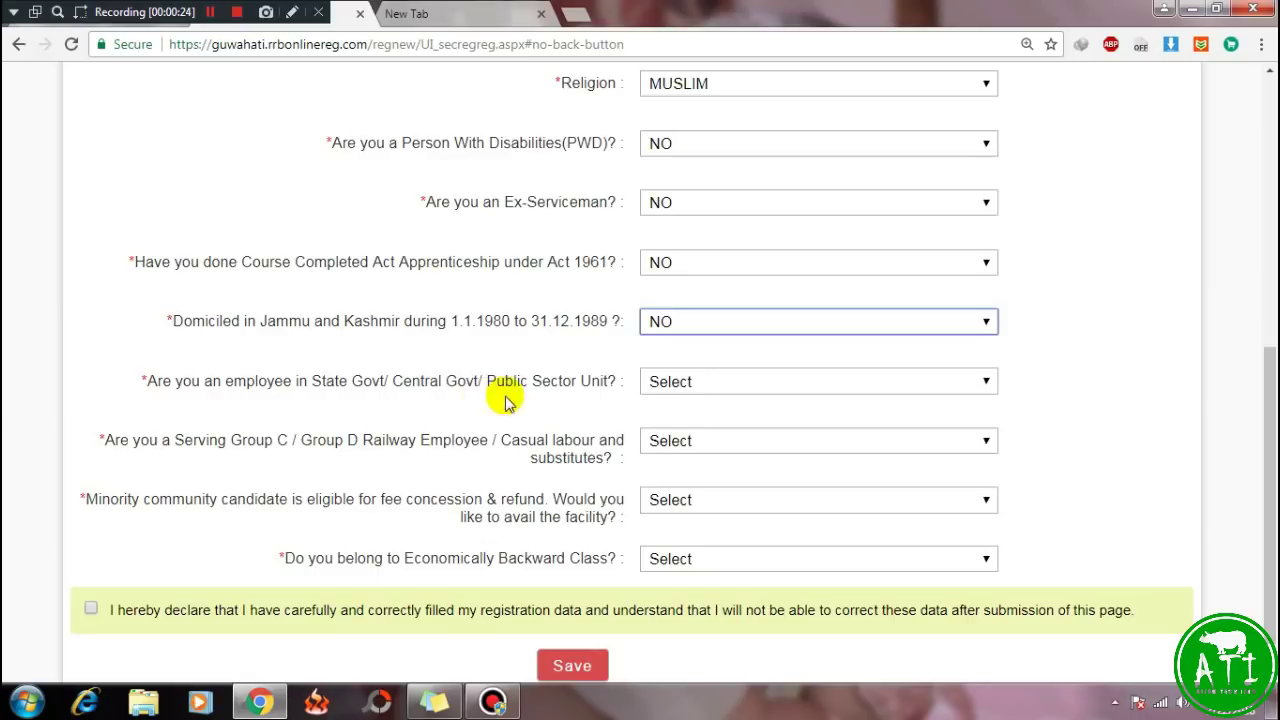
Answer NO to the State Govt/PSU, serving Railway employee and quasi-administrative office questions.
left_click(694, 381)
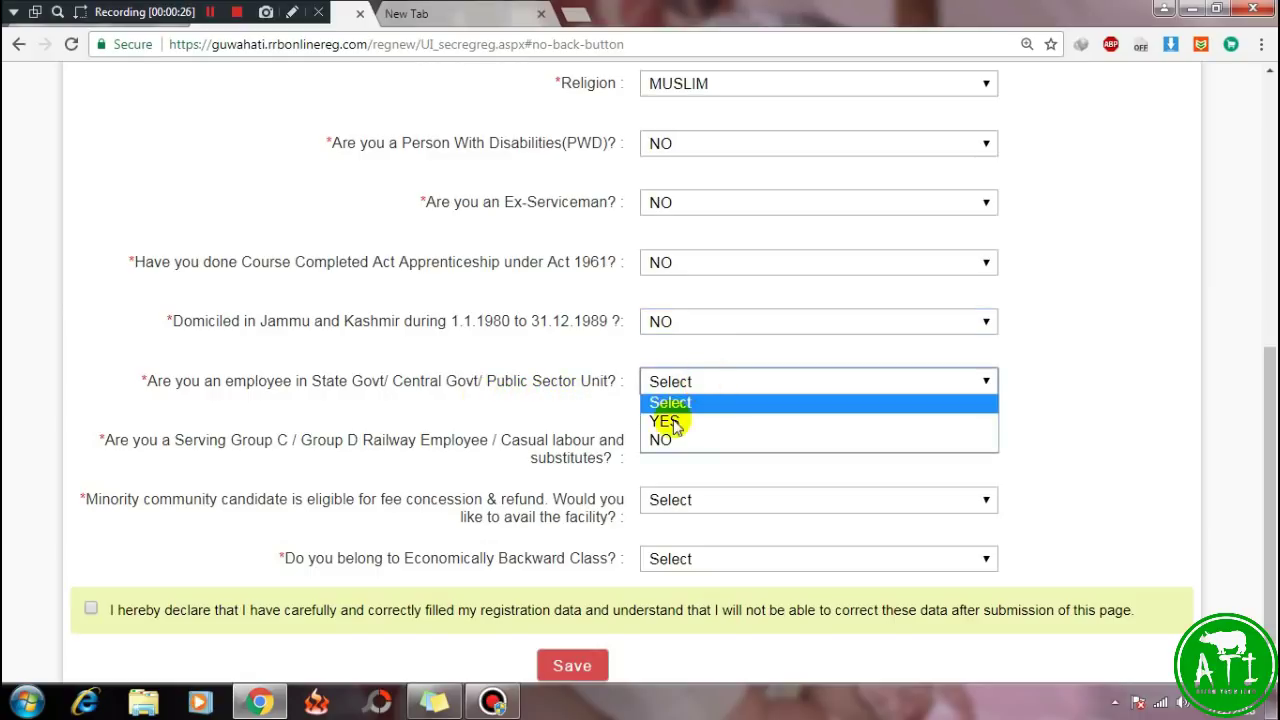
left_click(670, 443)
scroll(520, 433, "down", 1)
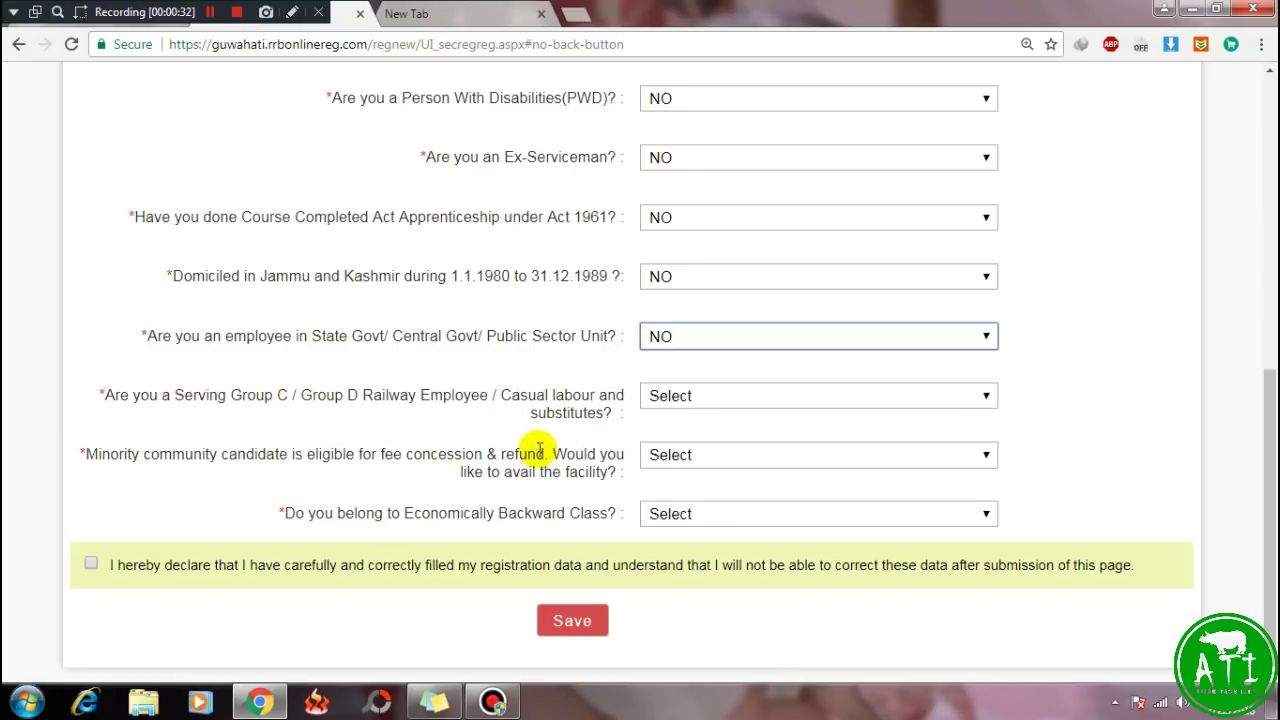
left_click(716, 397)
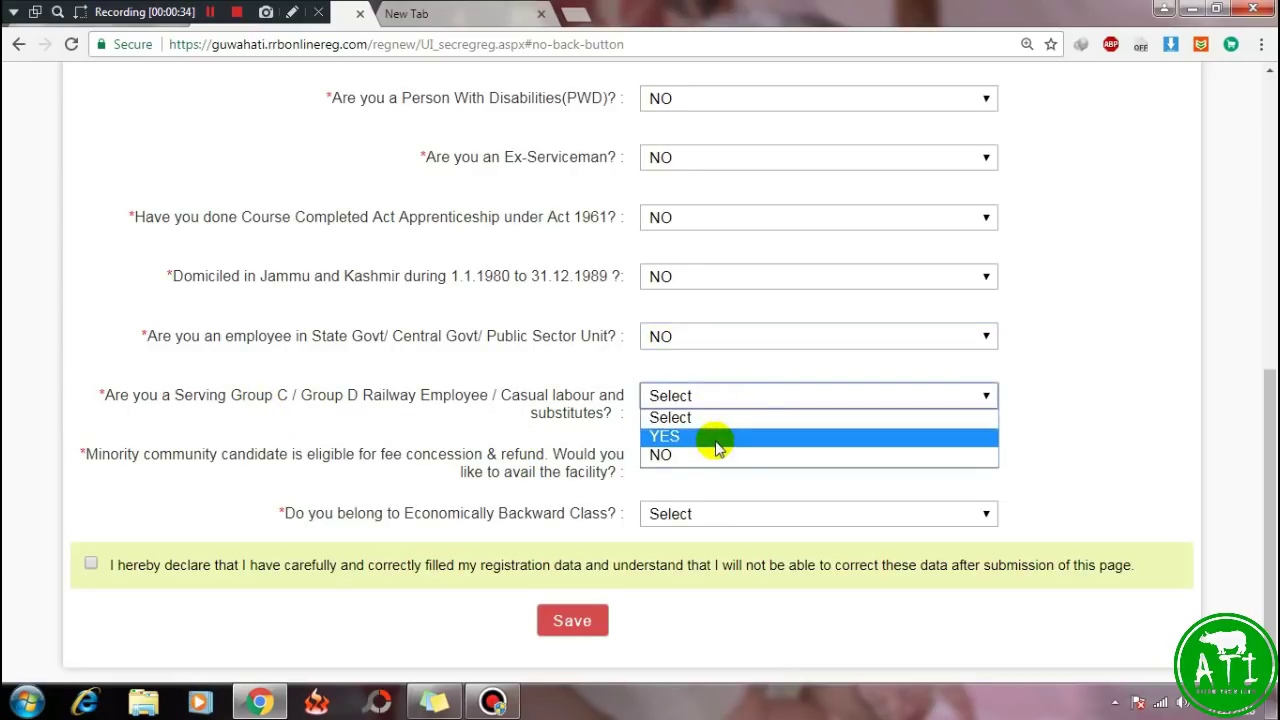
left_click(668, 455)
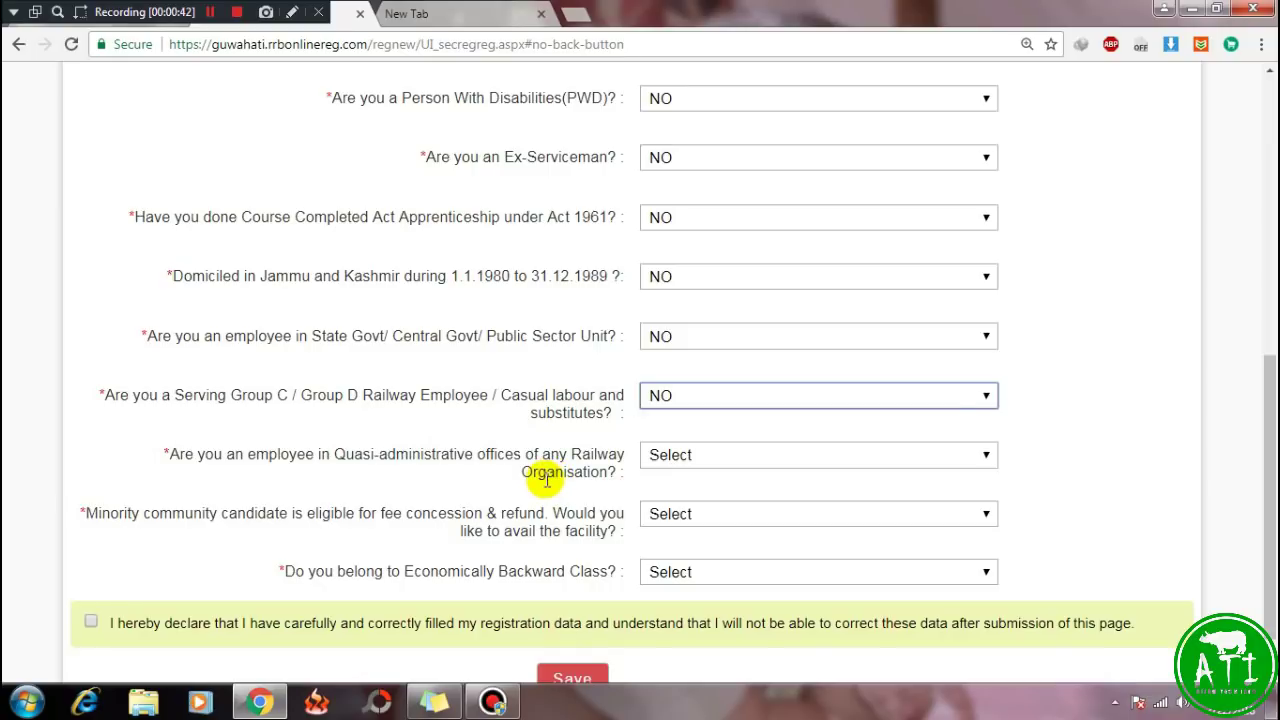
left_click(706, 457)
left_click(672, 513)
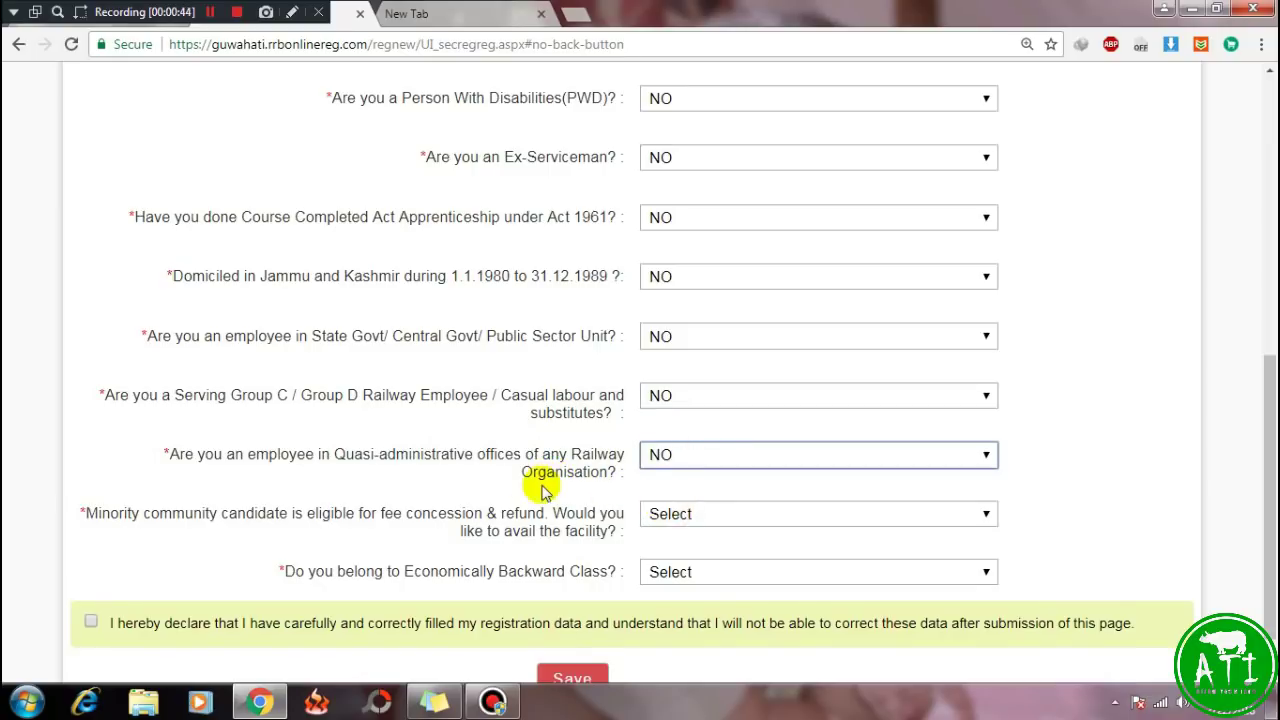
scroll(540, 488, "down", 1)
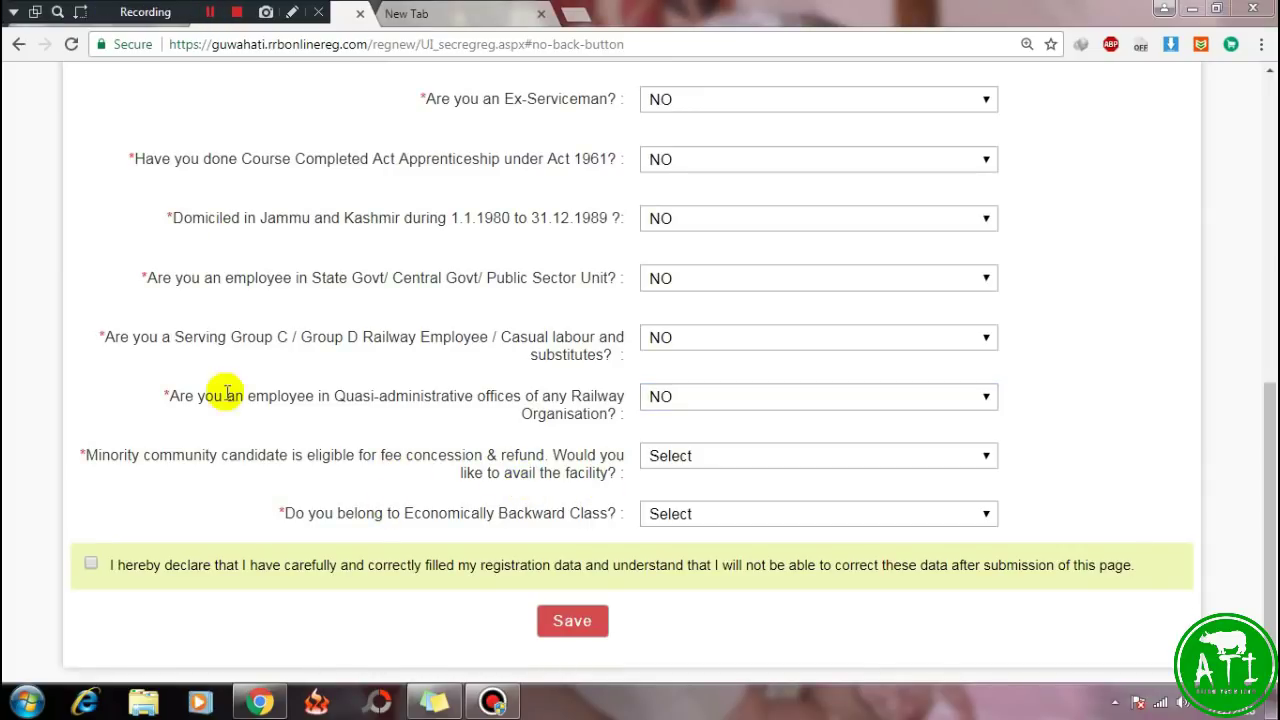
Answer NO to the minority fee concession question.
left_click_drag(87, 455, 548, 455)
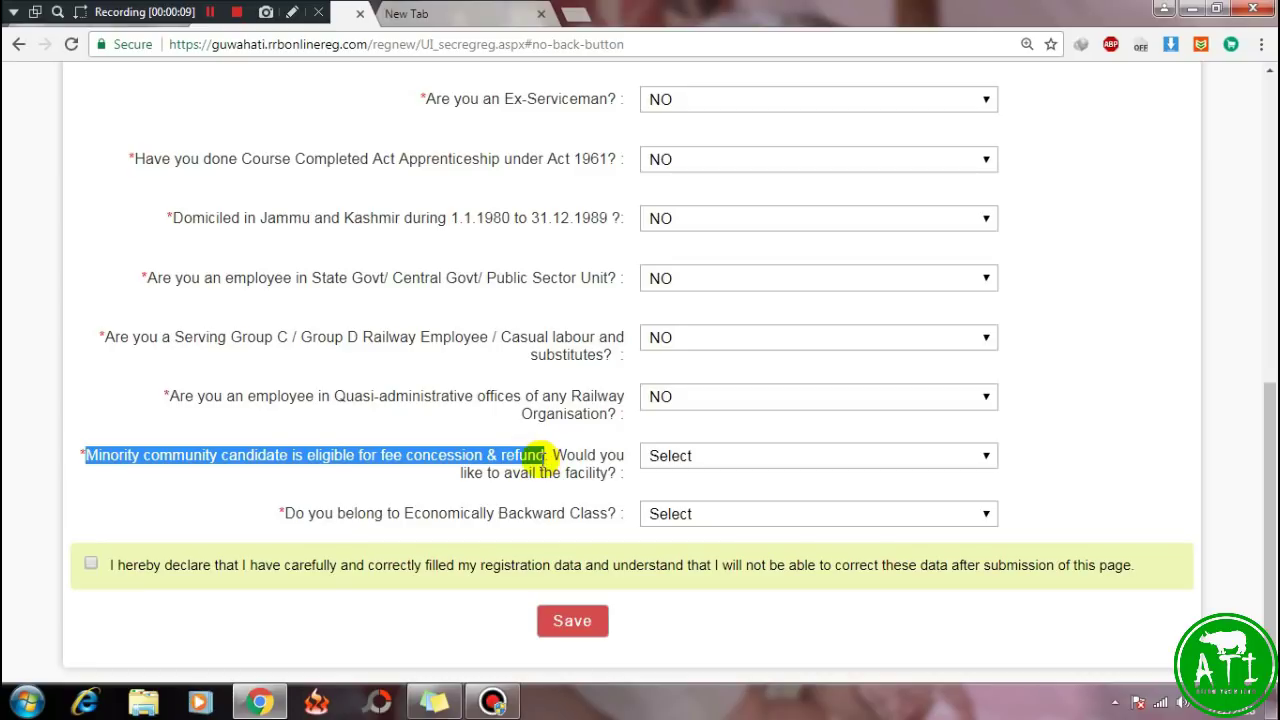
left_click(478, 470)
left_click_drag(554, 455, 590, 472)
left_click(726, 461)
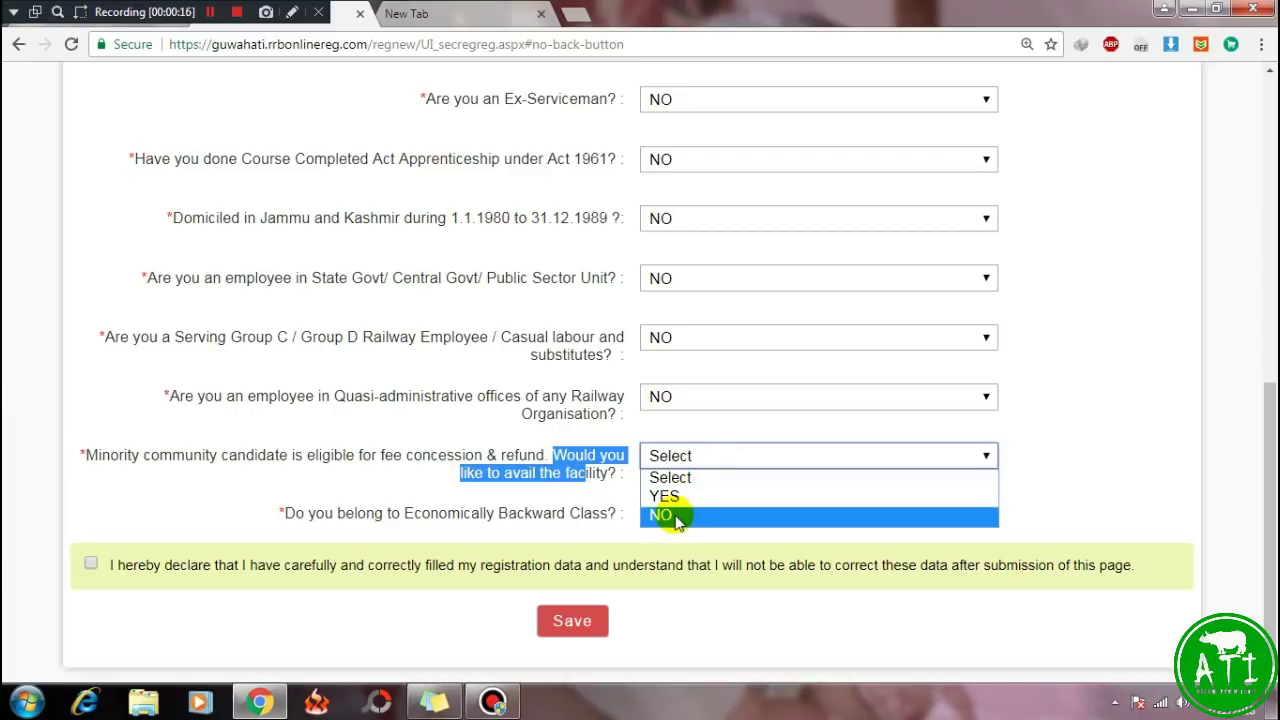
left_click(675, 516)
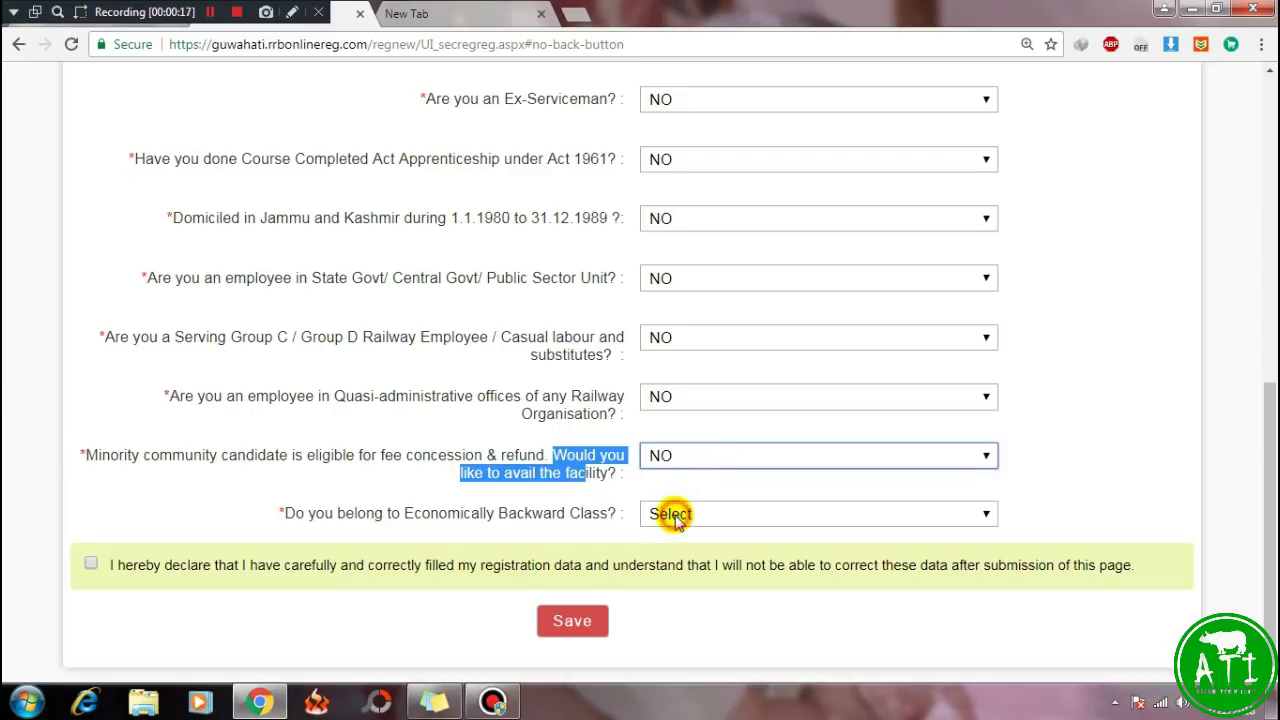
left_click(397, 474)
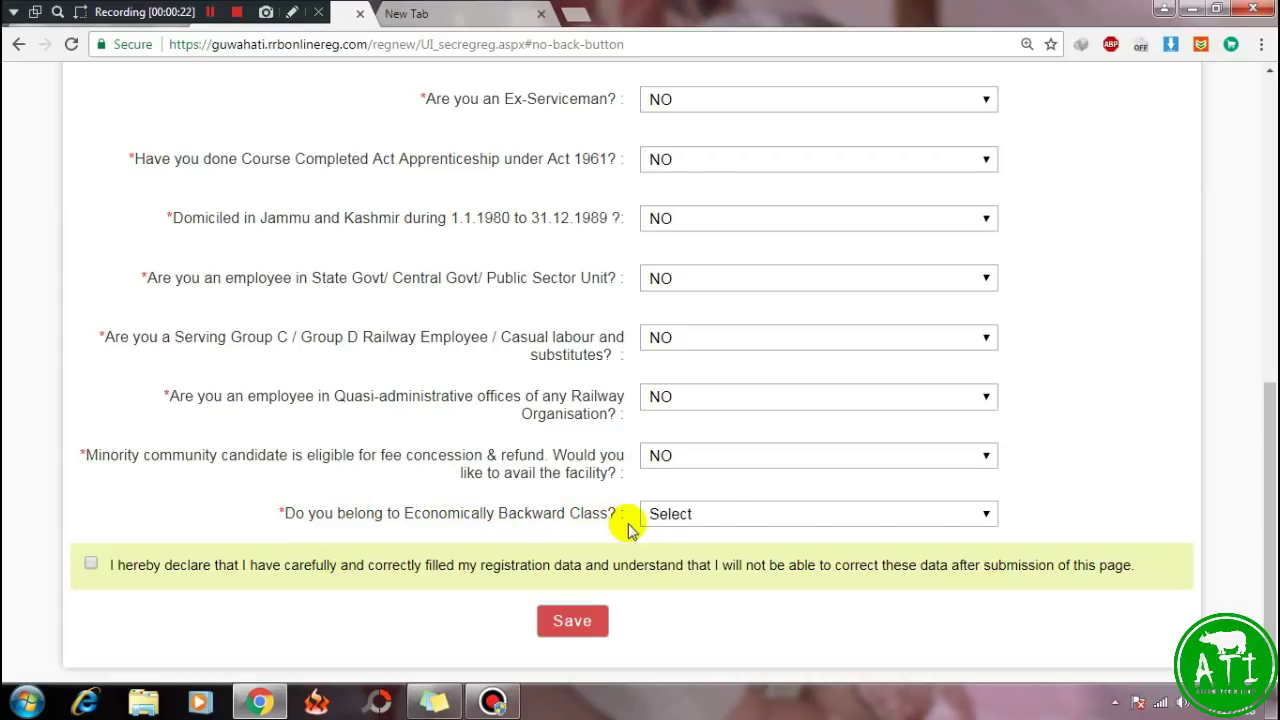
Answer NO for Economically Backward Class, tick the declaration, and save Part-I.
left_click(729, 516)
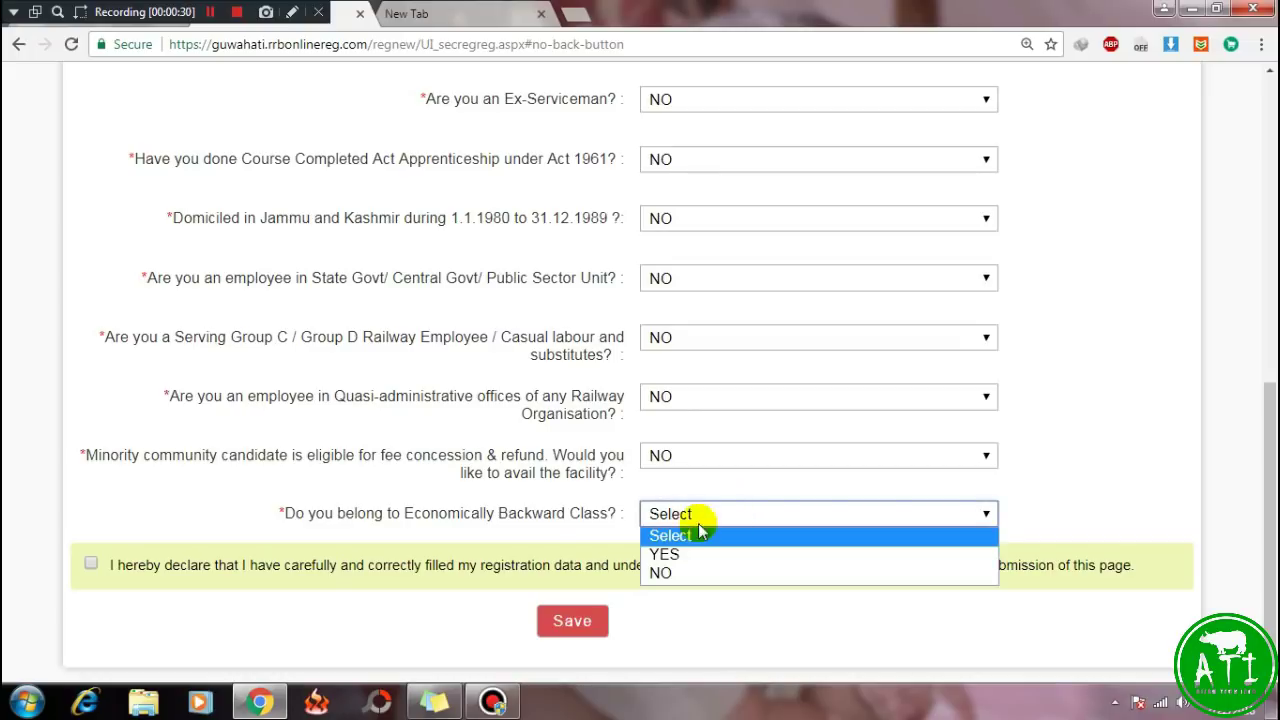
left_click(665, 575)
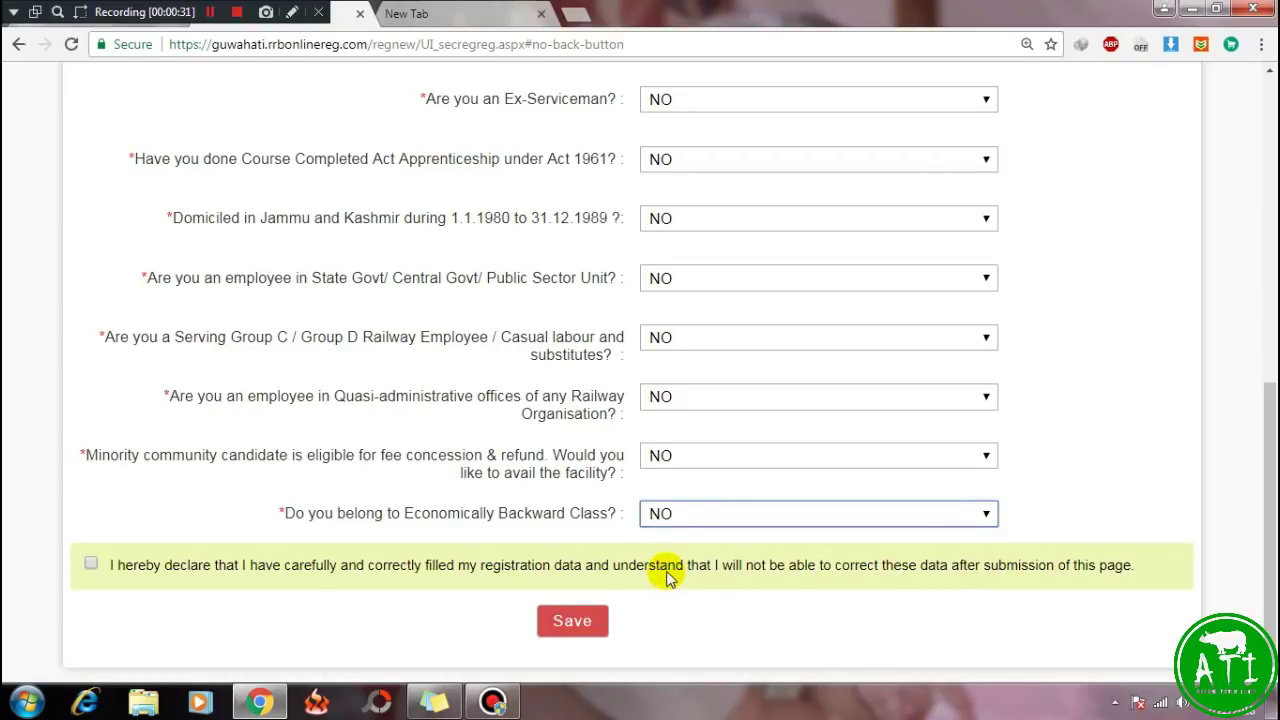
scroll(668, 575, "up", 3)
scroll(668, 570, "down", 2)
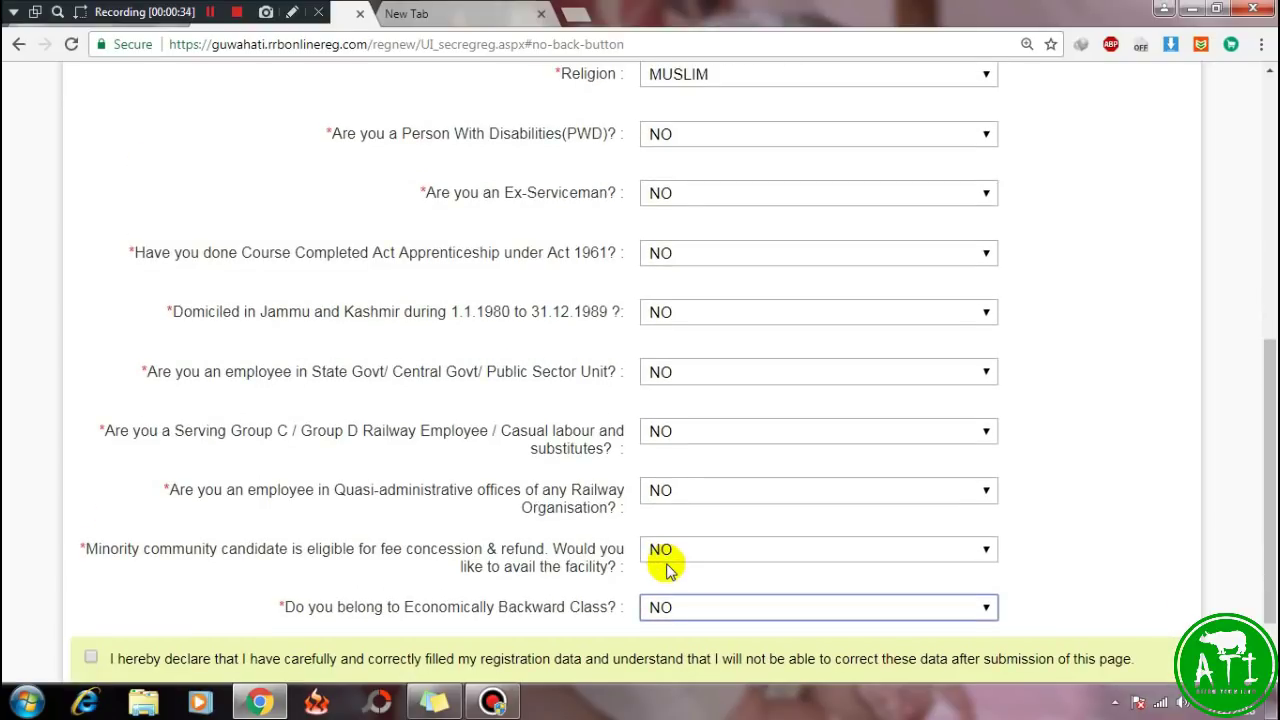
scroll(668, 569, "down", 1)
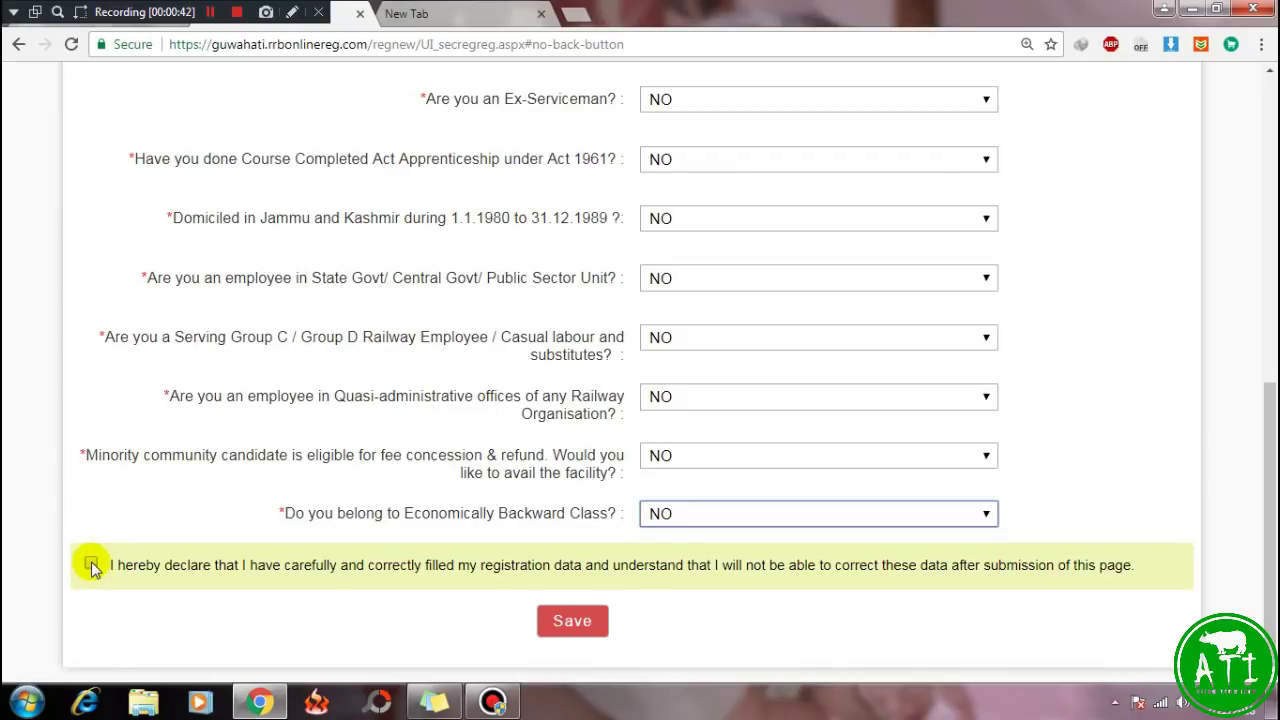
left_click(91, 564)
left_click(572, 621)
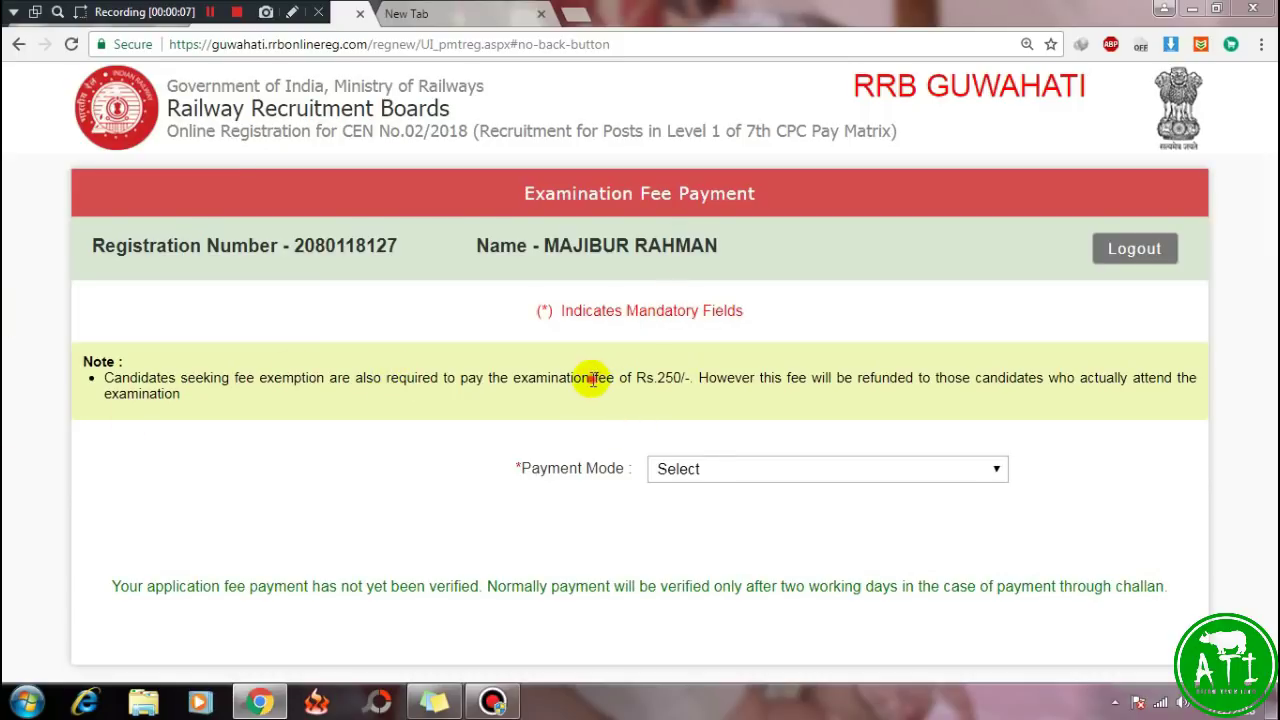
Highlight the Rs.250 fee amount and the refund condition in the fee note.
left_click_drag(591, 377, 686, 378)
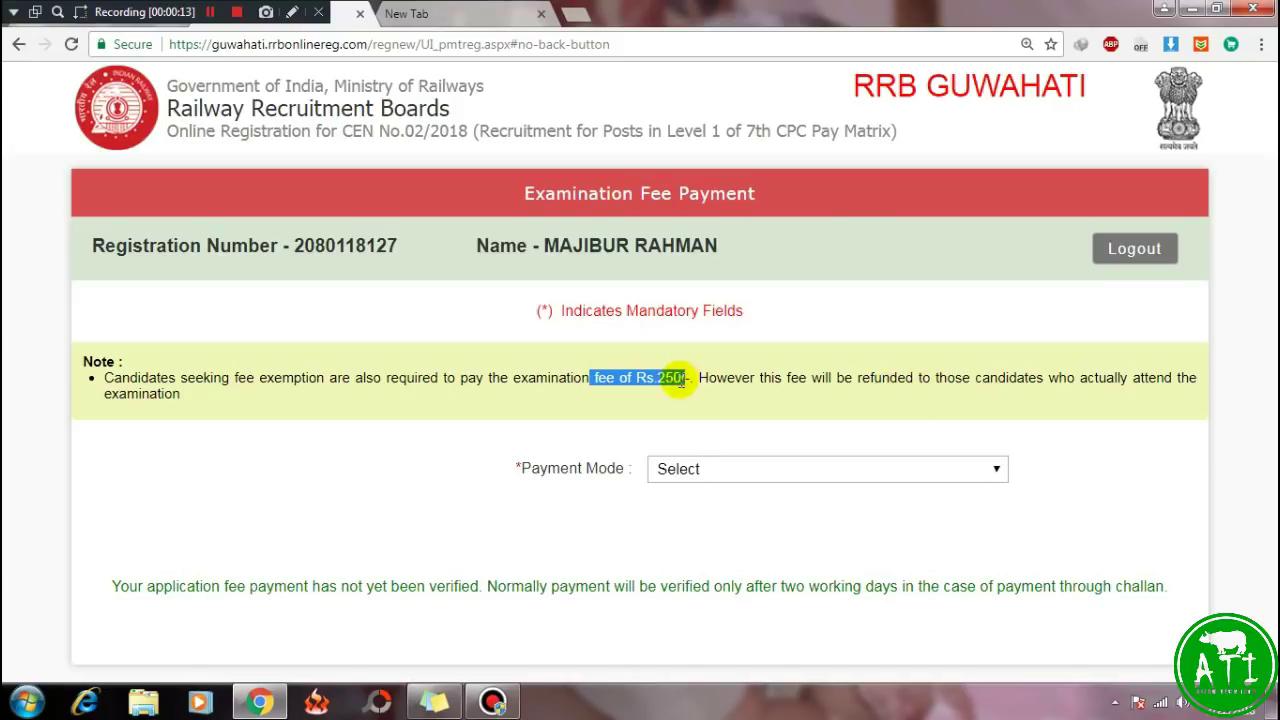
left_click(678, 380)
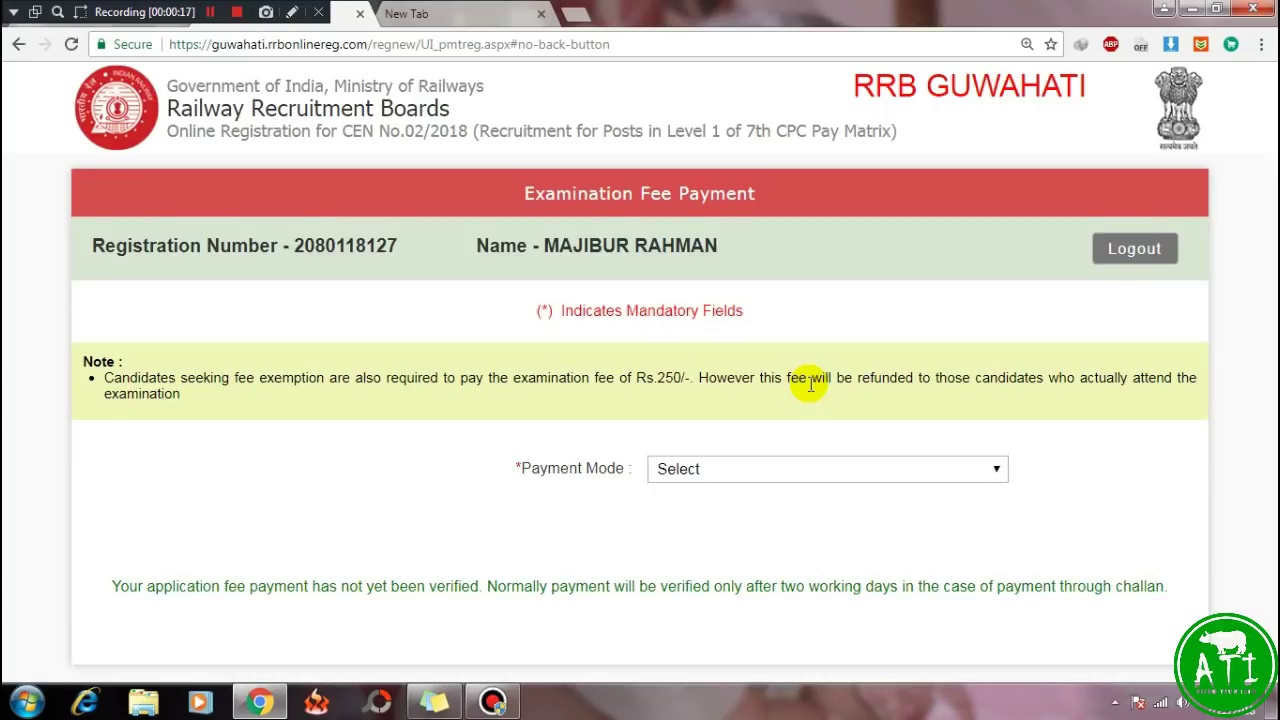
left_click_drag(853, 378, 935, 380)
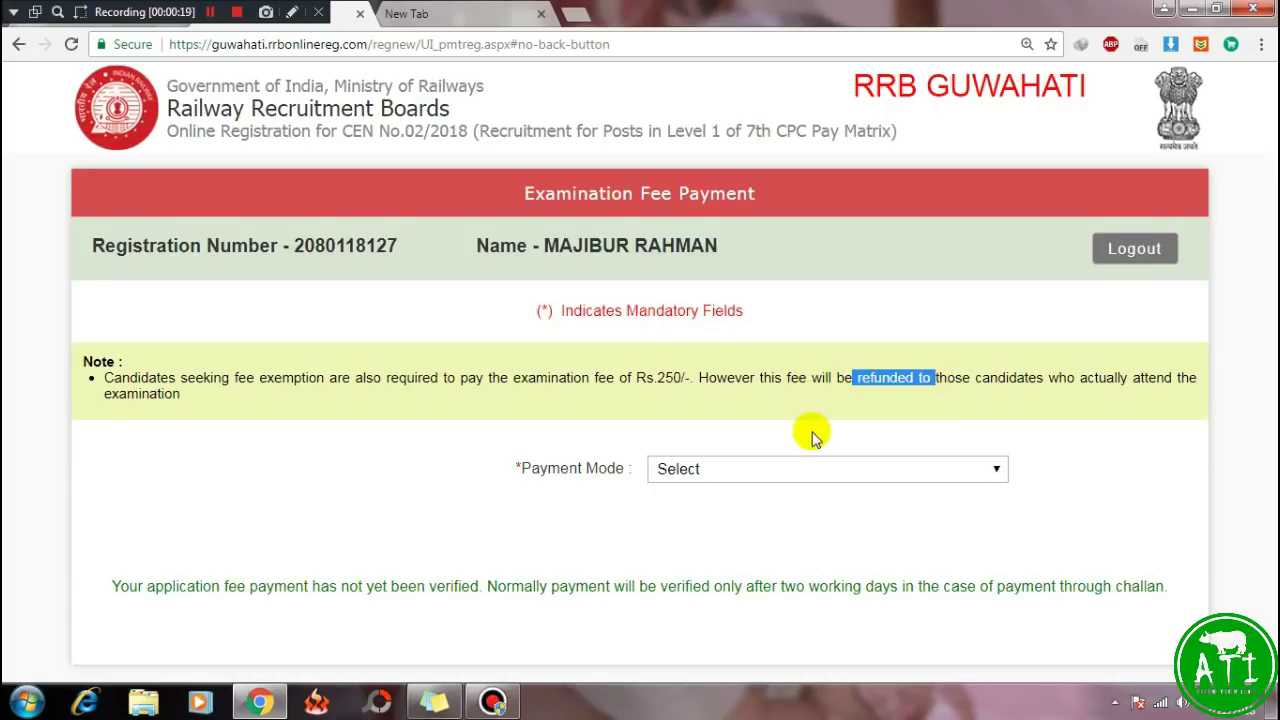
left_click(812, 437)
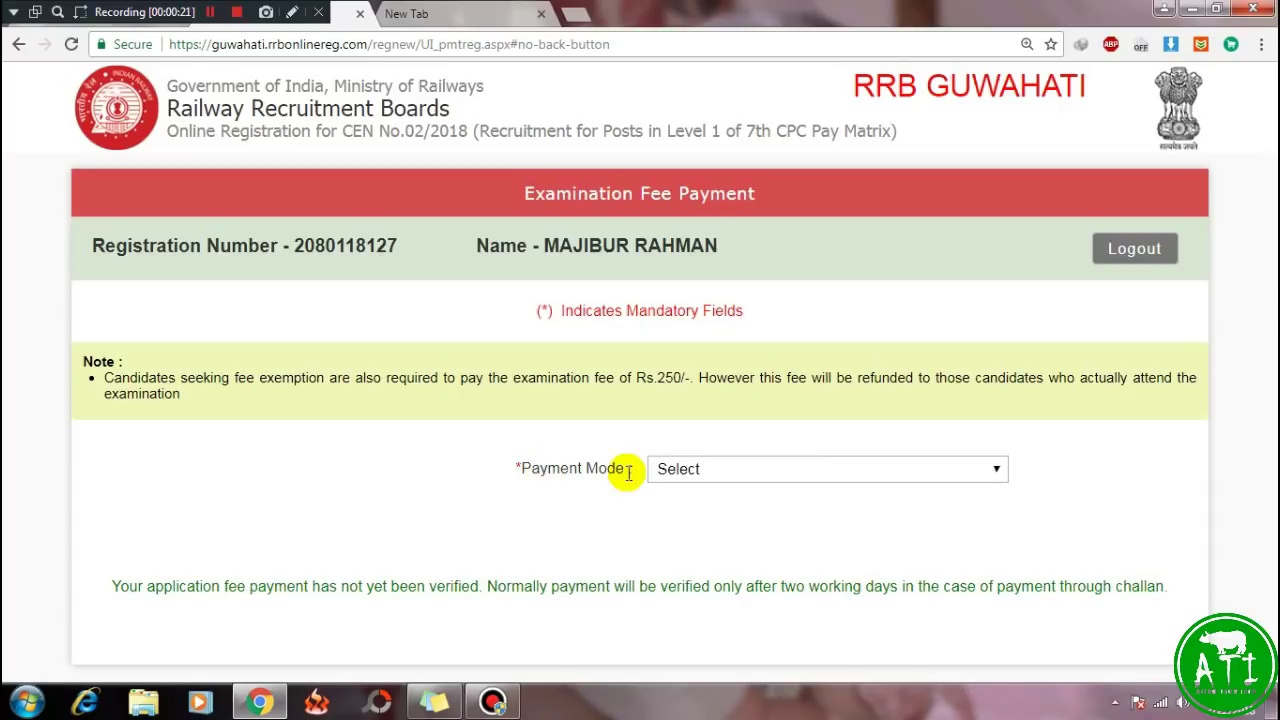
Select POST OFFICE as the payment mode and print the India Post challan.
left_click(984, 478)
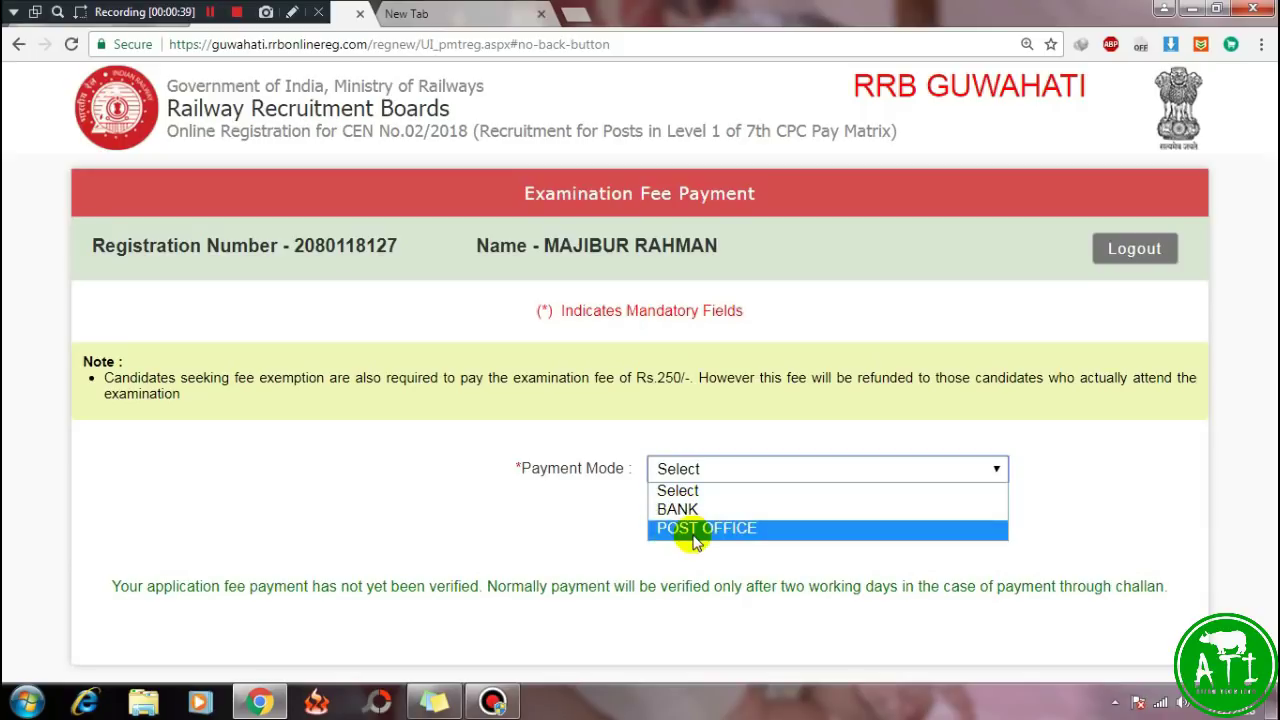
left_click(700, 530)
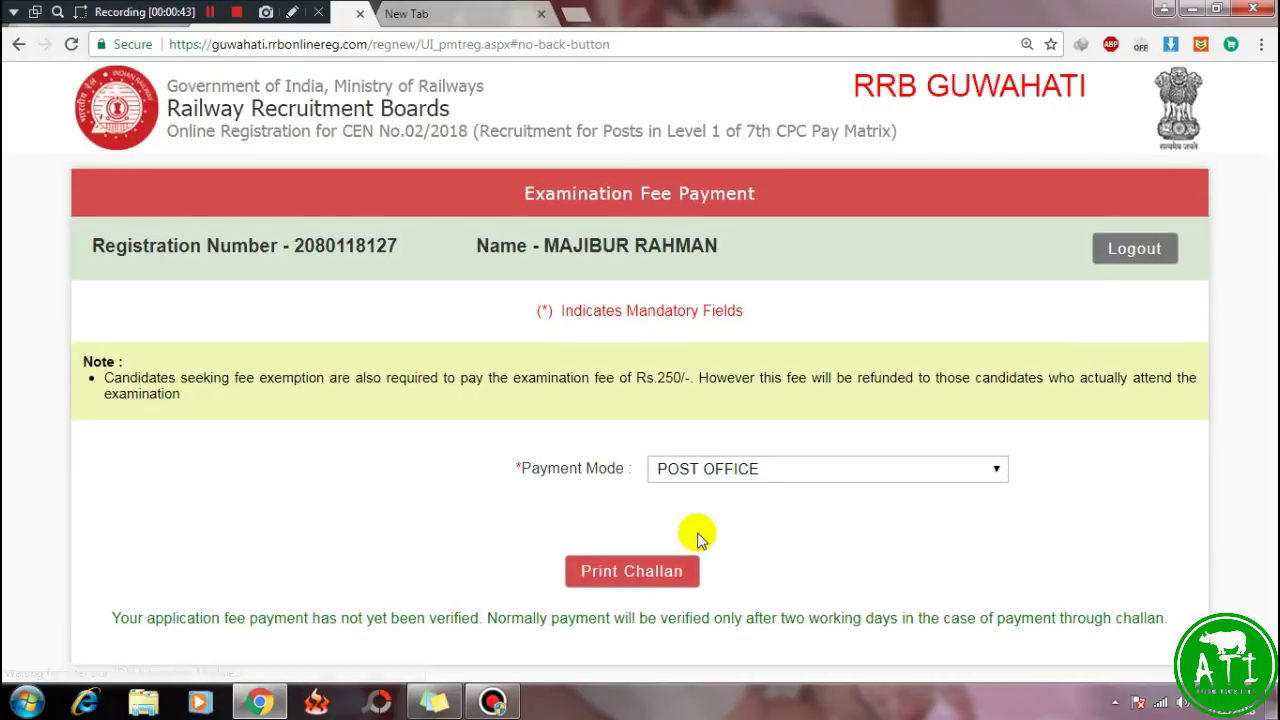
left_click(606, 572)
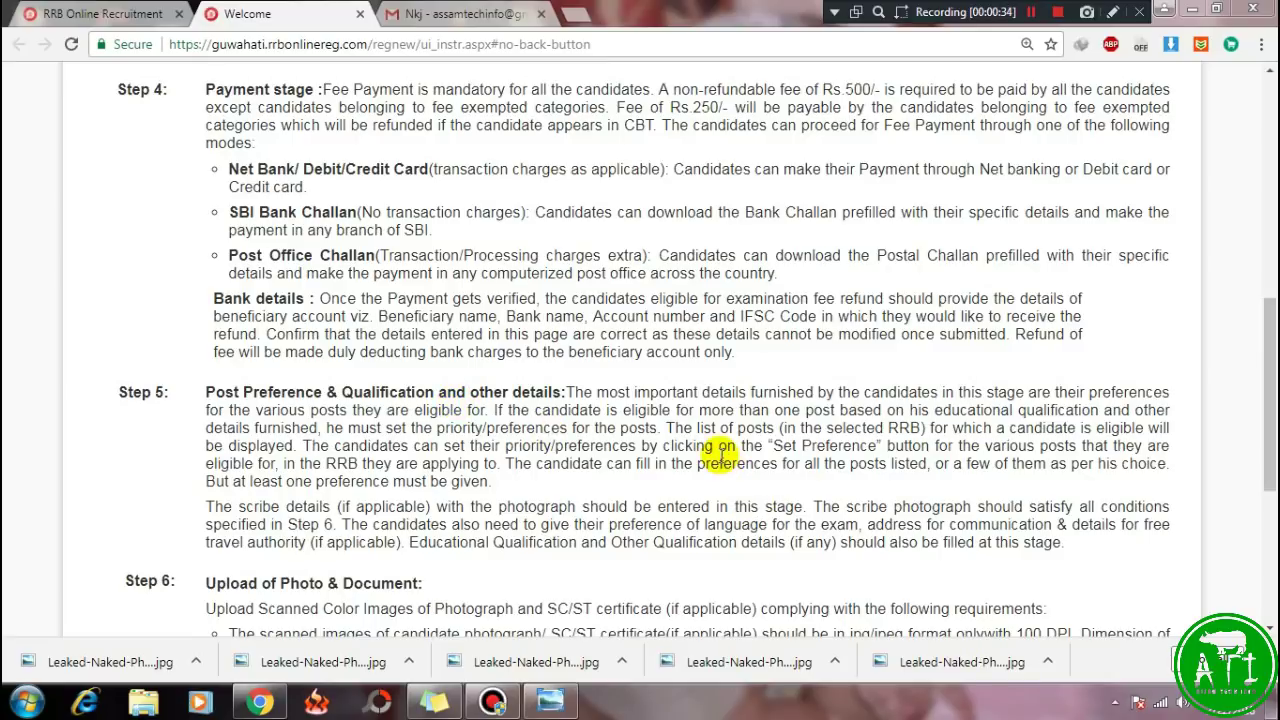
Scroll down to Step 6 and highlight the 20KB minimum photo size.
scroll(685, 545, "down", 2)
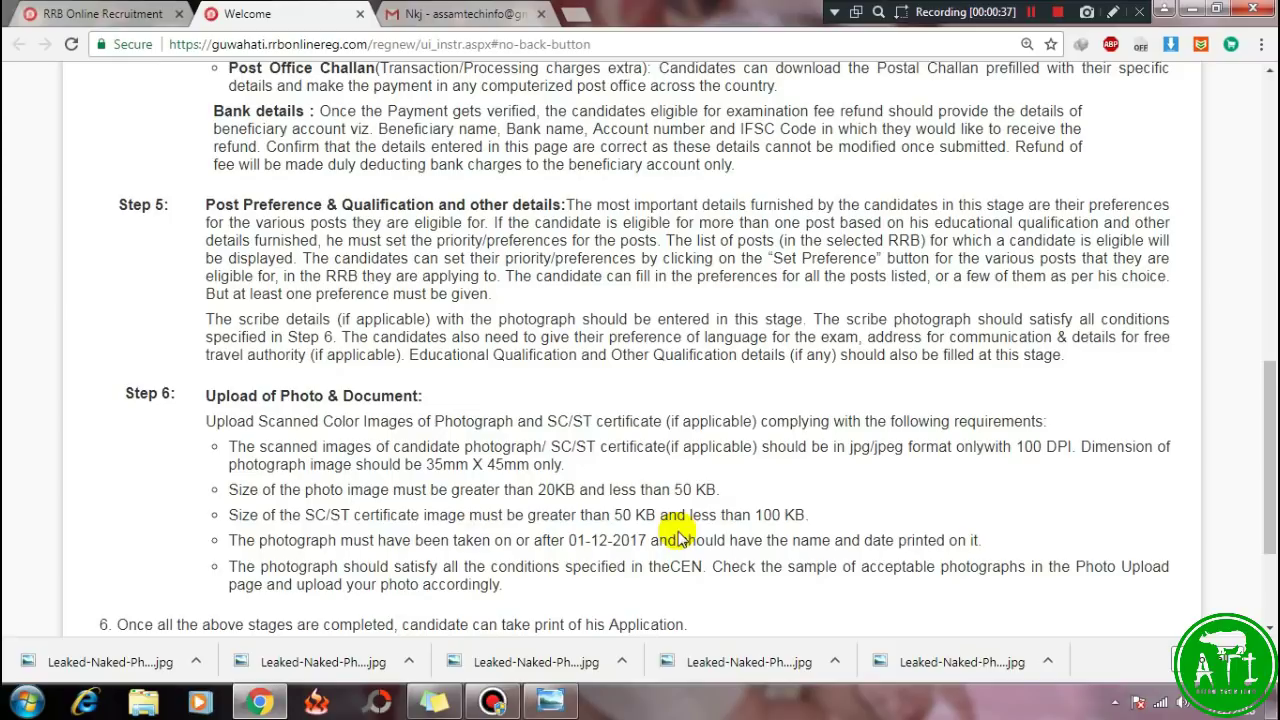
scroll(651, 466, "down", 1)
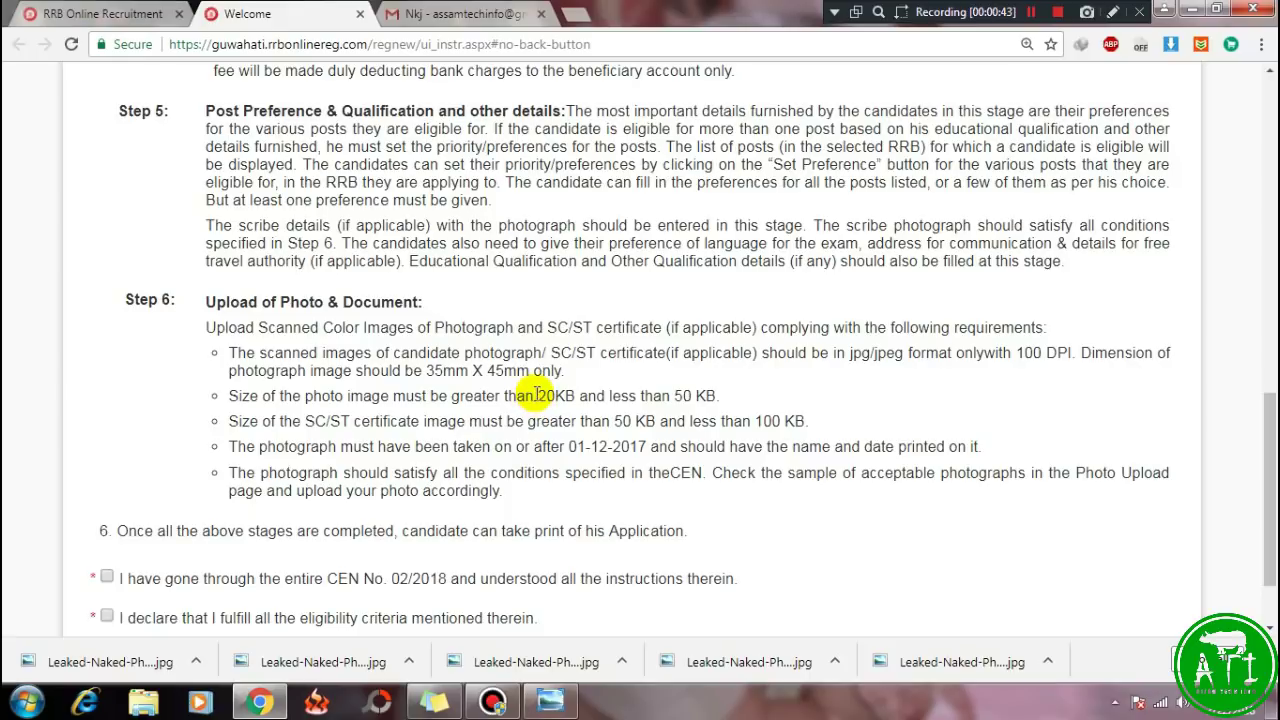
left_click_drag(537, 396, 586, 397)
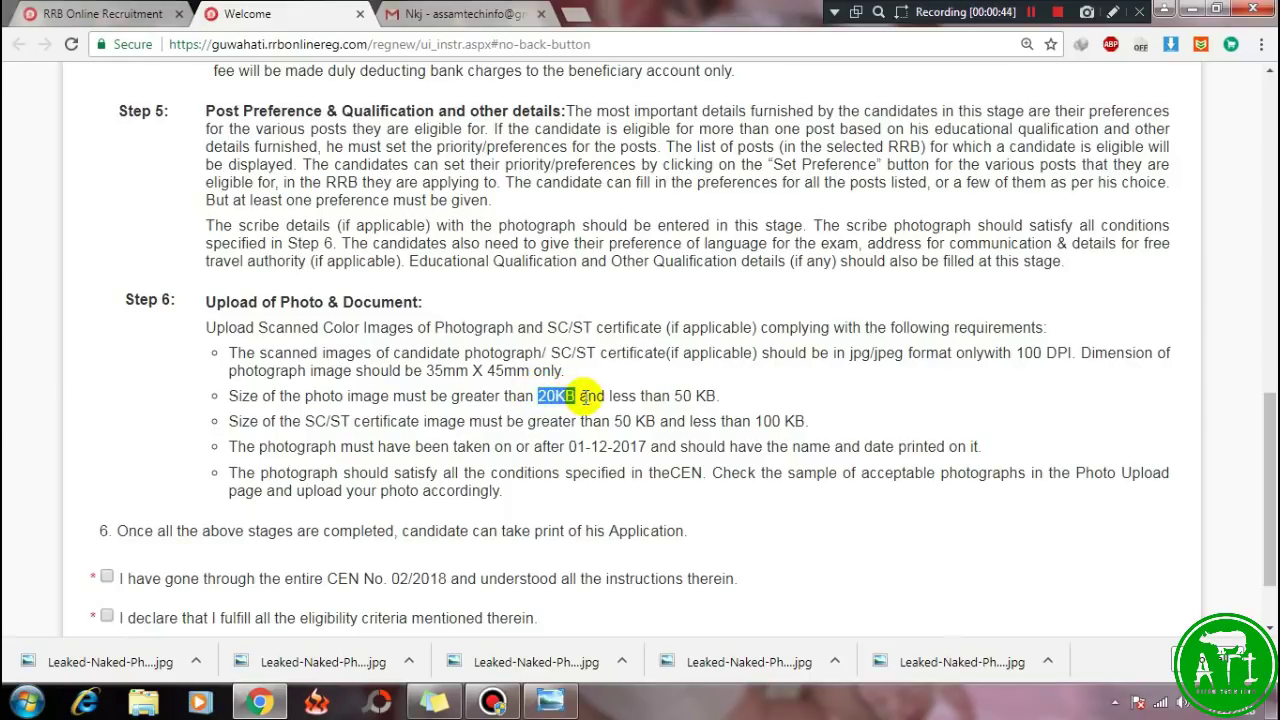